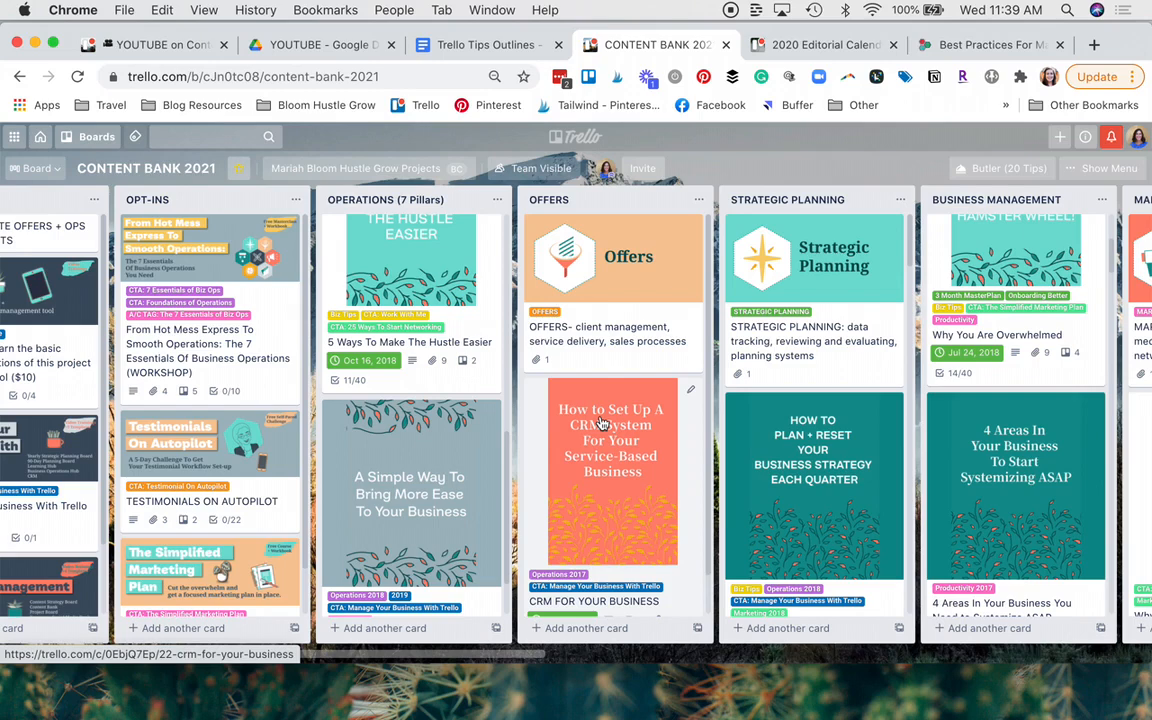
Step: Open the overview card in the OFFERS list, remove its Offers.png cover, and make that image the cover again
left_click(612, 362)
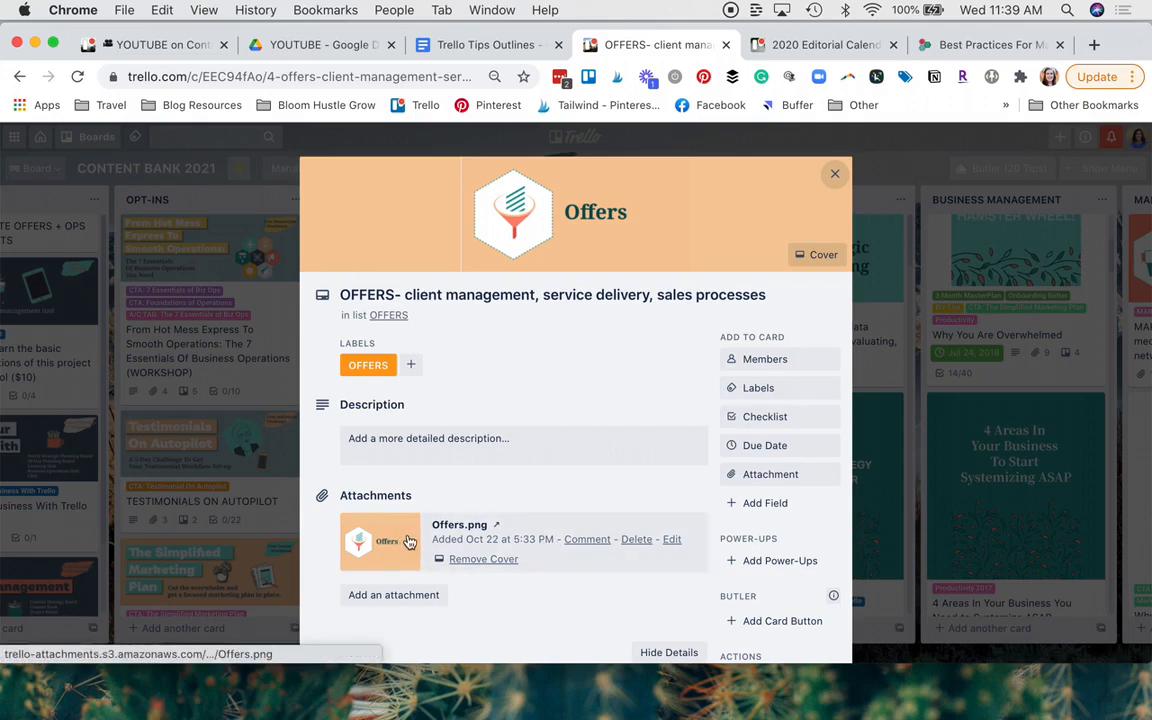
left_click(484, 559)
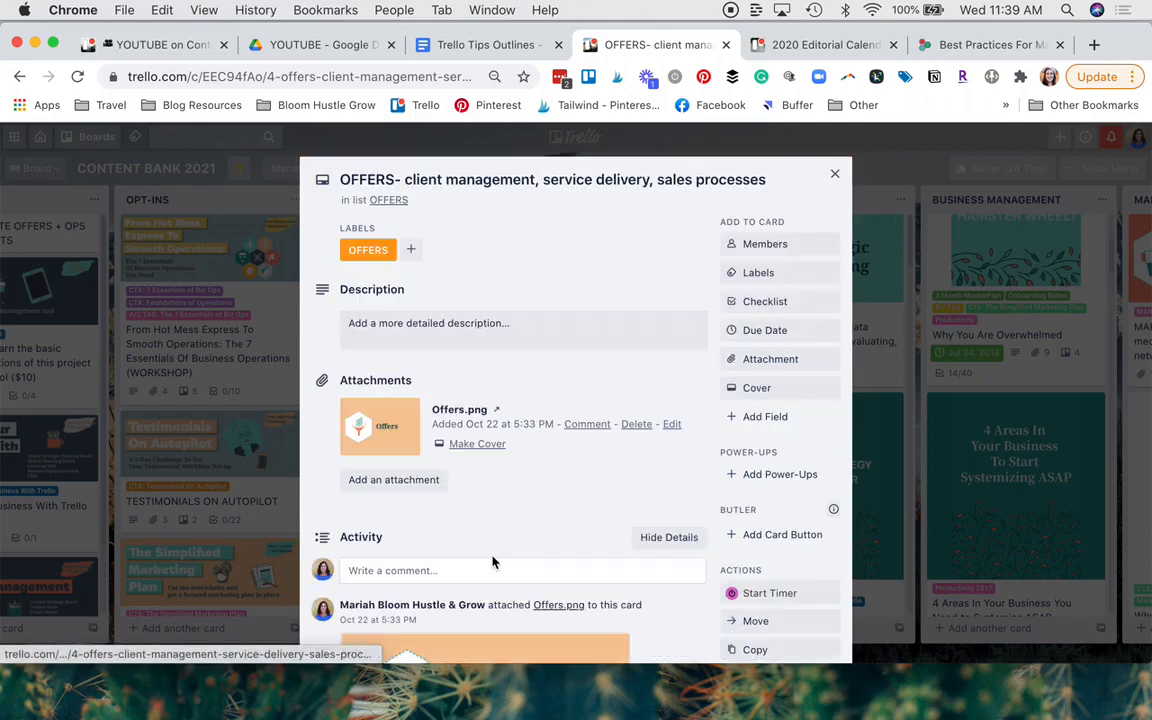
left_click(484, 445)
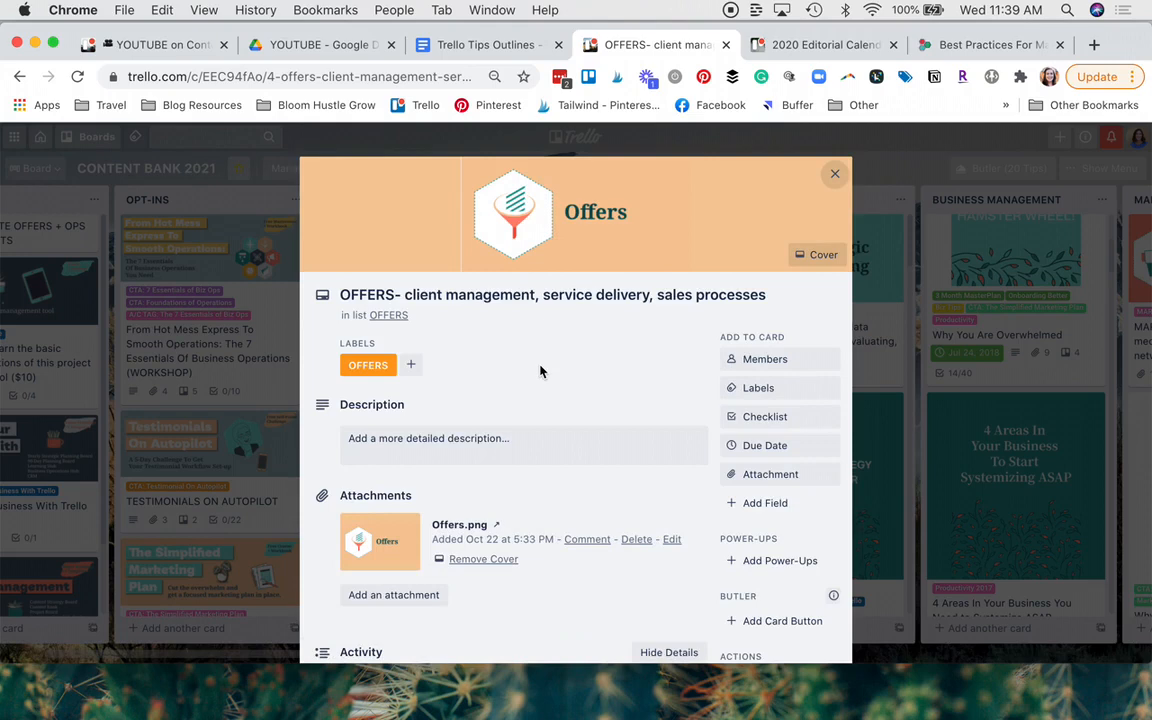
Step: Attach workbook.png from the computer, try it as the card's cover, and switch the cover back to Offers.png
left_click(767, 478)
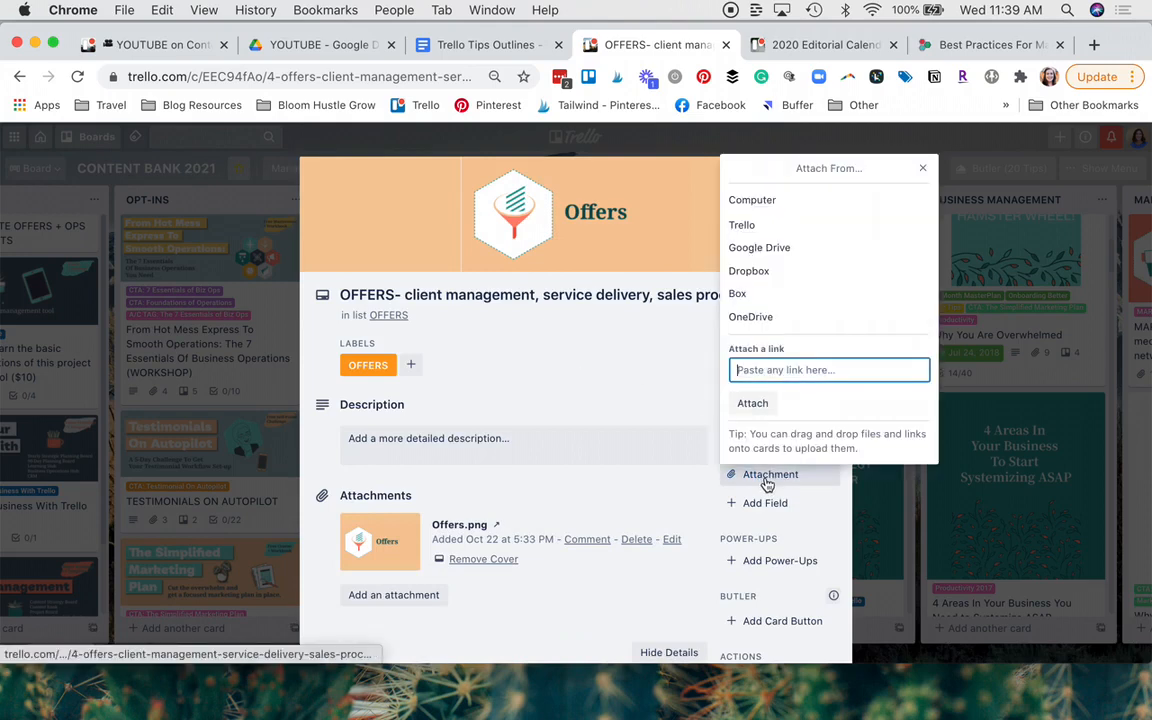
left_click(740, 205)
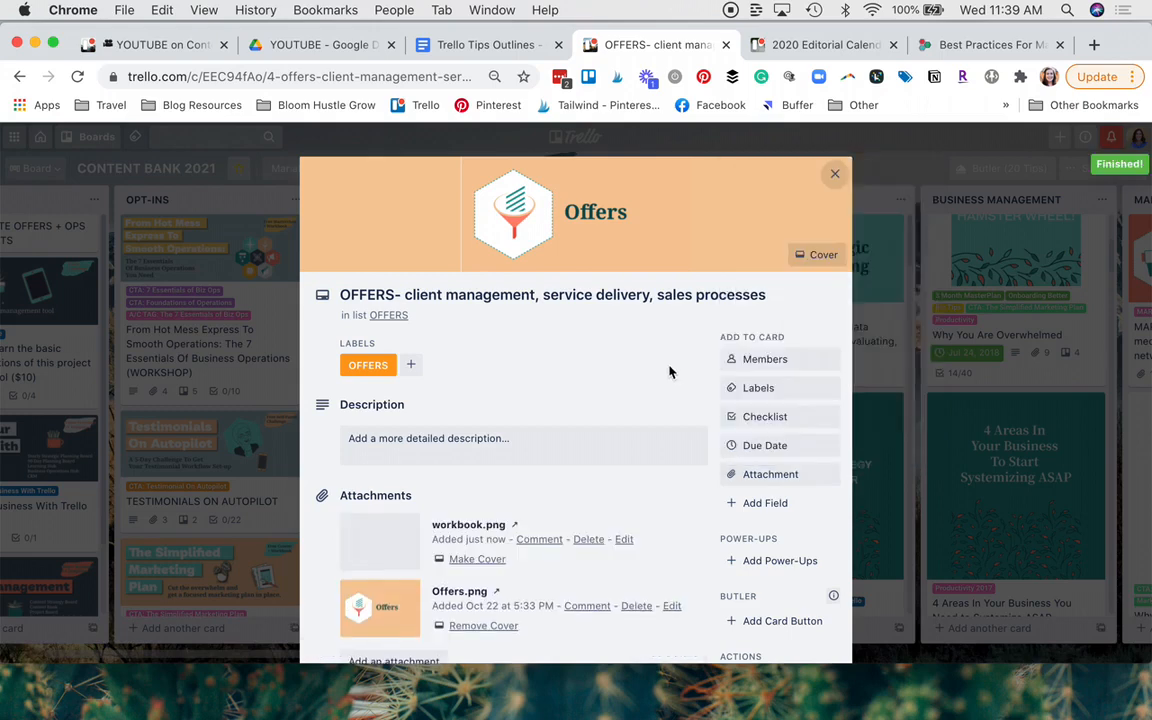
left_click(470, 559)
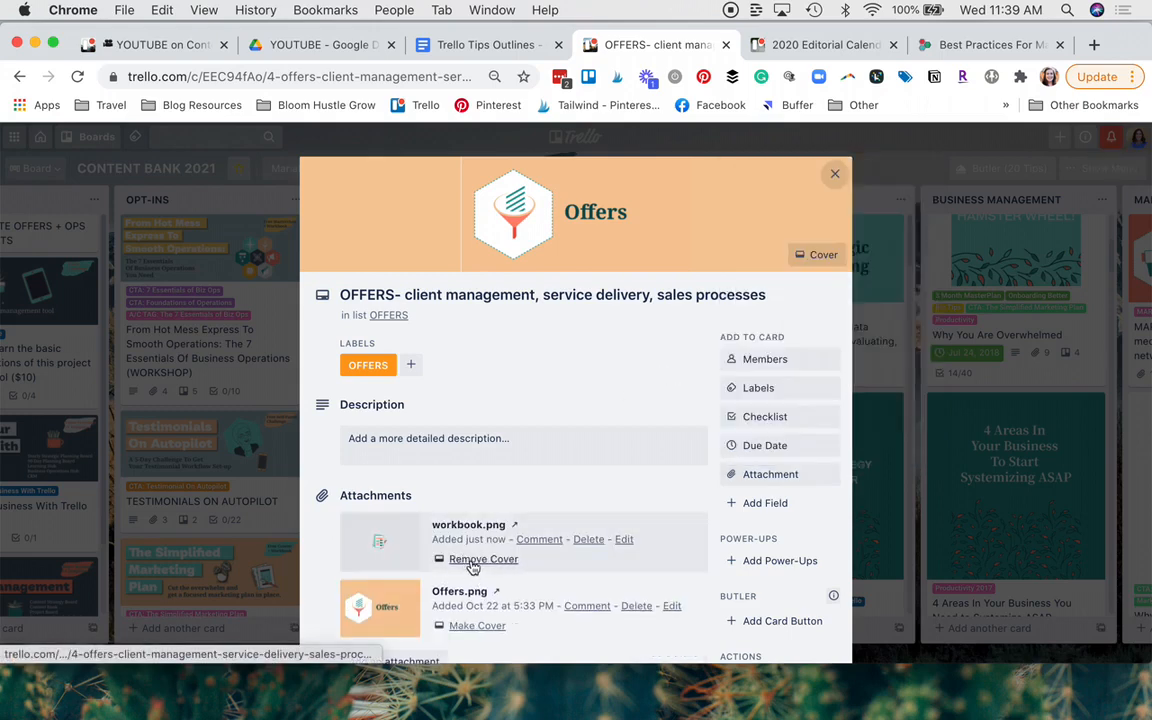
left_click(479, 627)
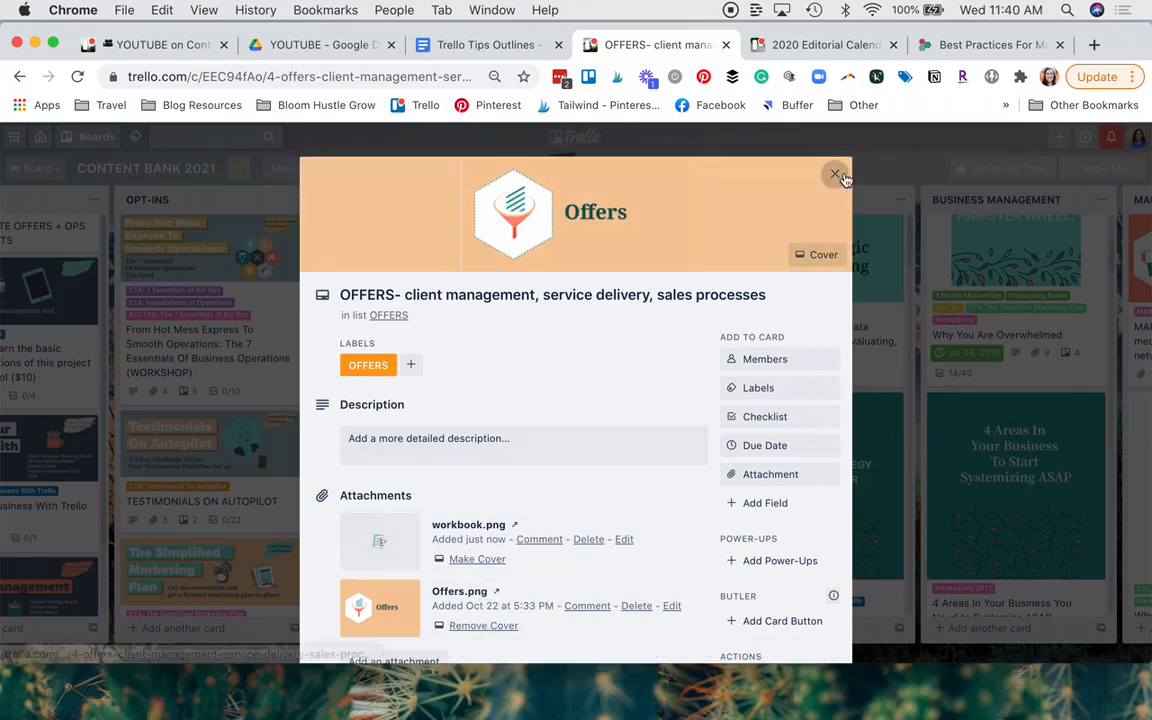
Step: Attach the Trello card "How To Plan + Reset Your Business Strategy Each Quarter" to the OFFERS card
left_click(770, 474)
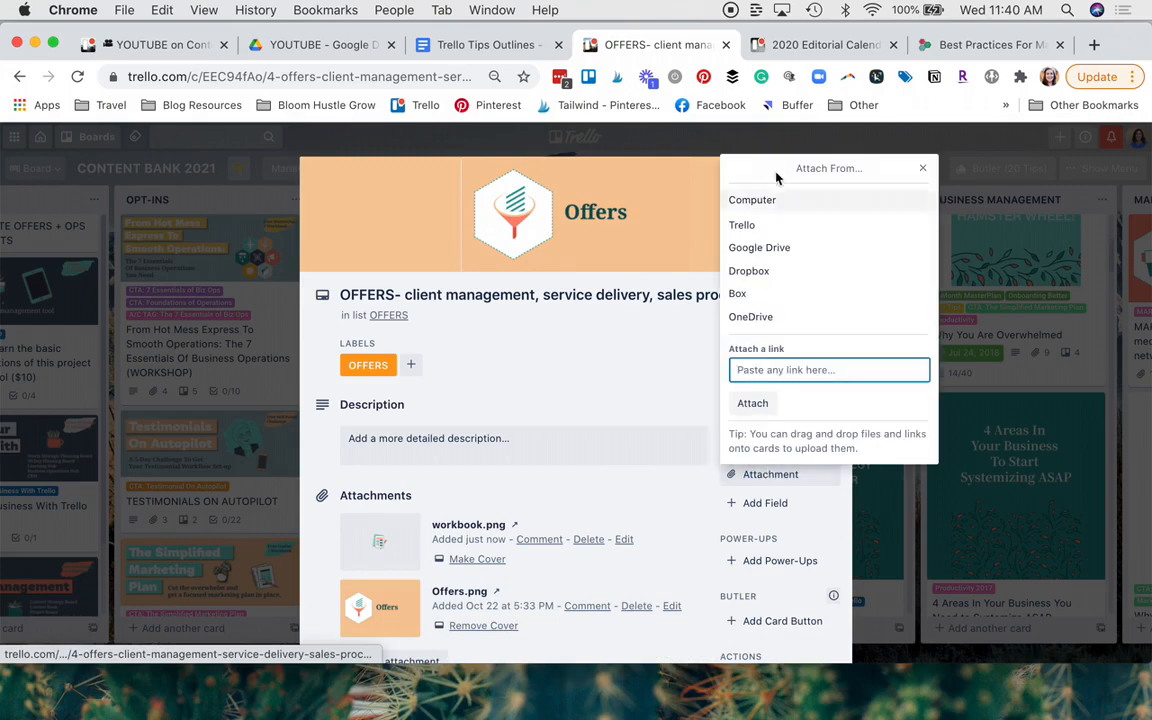
left_click(750, 232)
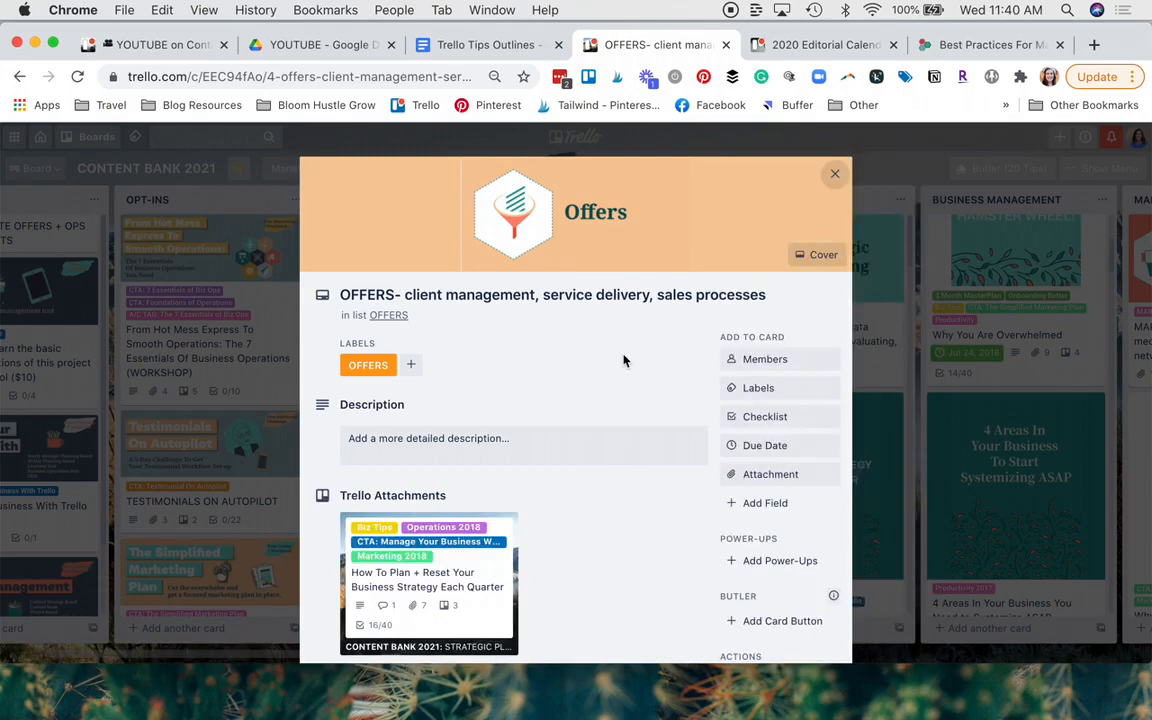
scroll(624, 360, "down", 3)
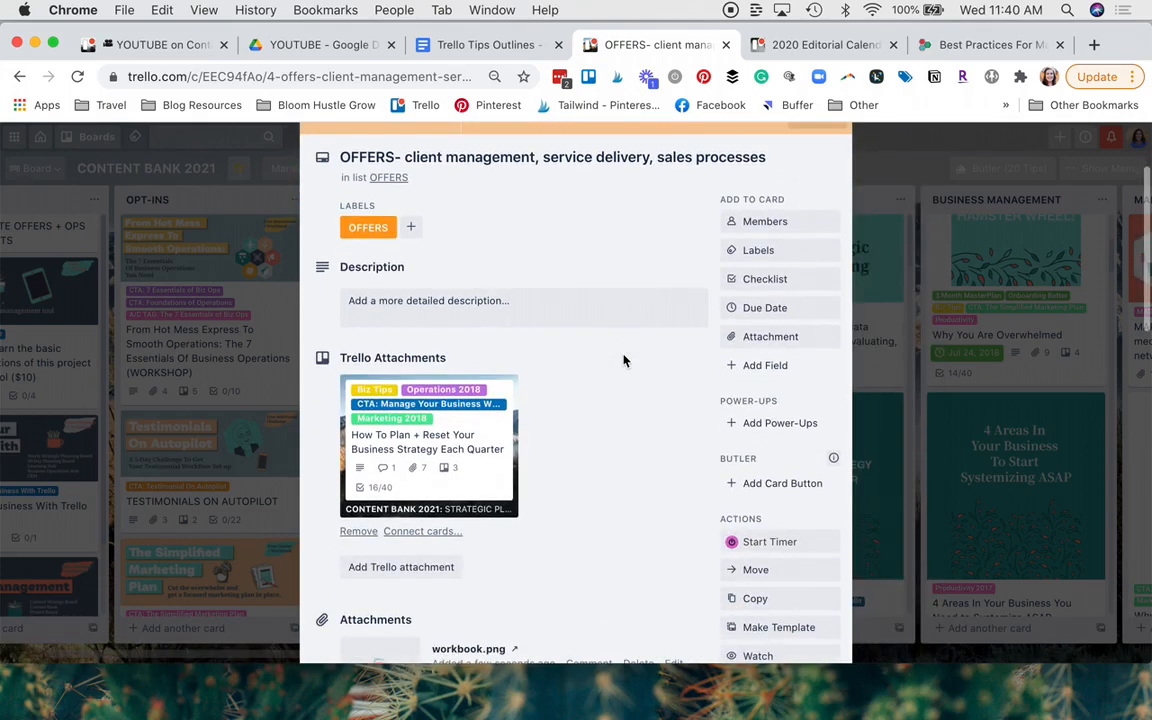
scroll(553, 442, "up", 3)
Step: Copy the web address of the Google Drive best-practices post and attach it to the OFFERS card as a link named "Blog Post"
left_click(770, 452)
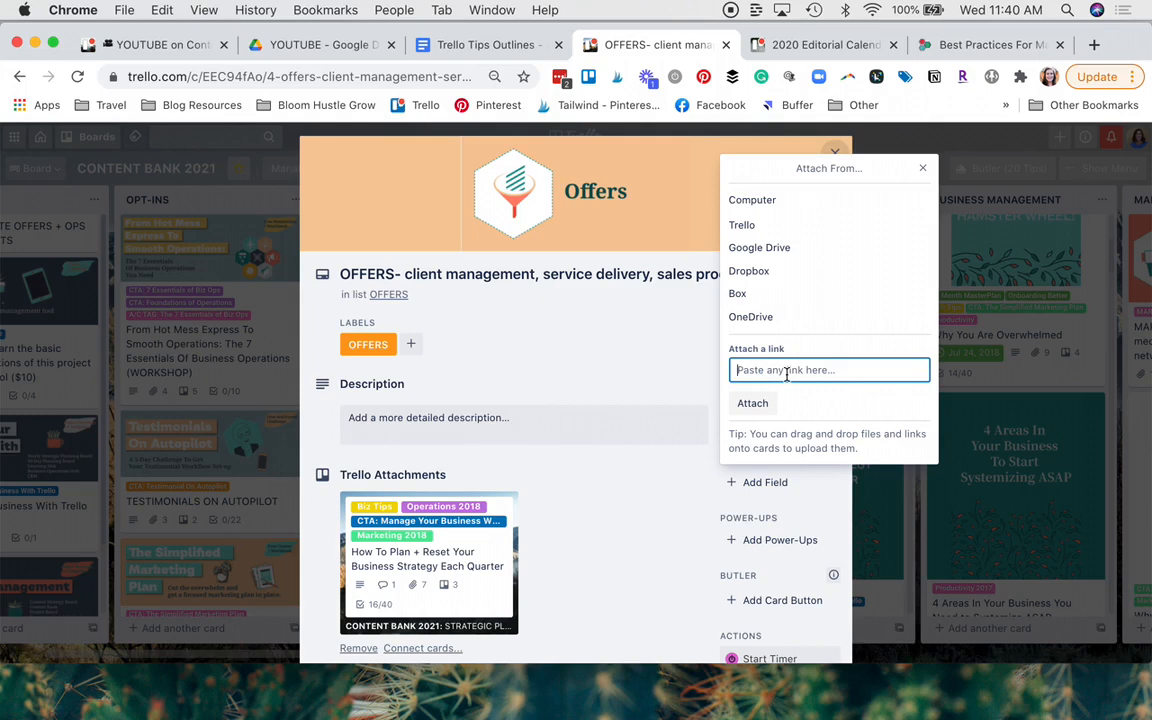
left_click(946, 44)
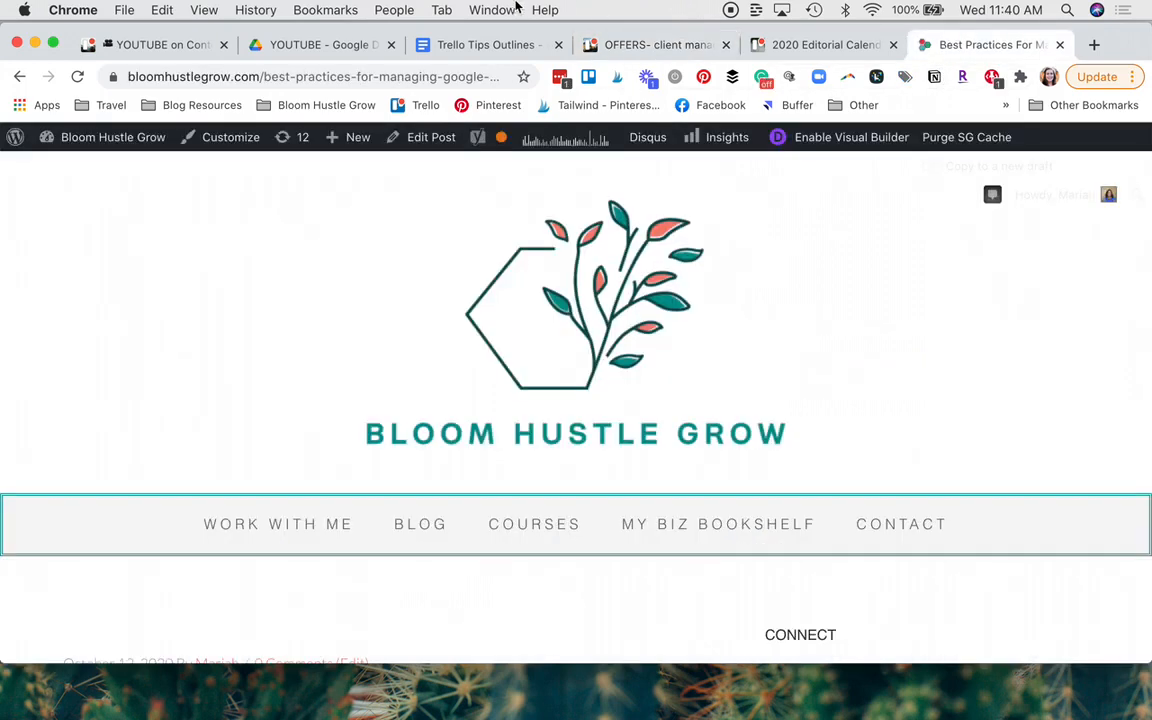
left_click(388, 77)
key("ctrl+c")
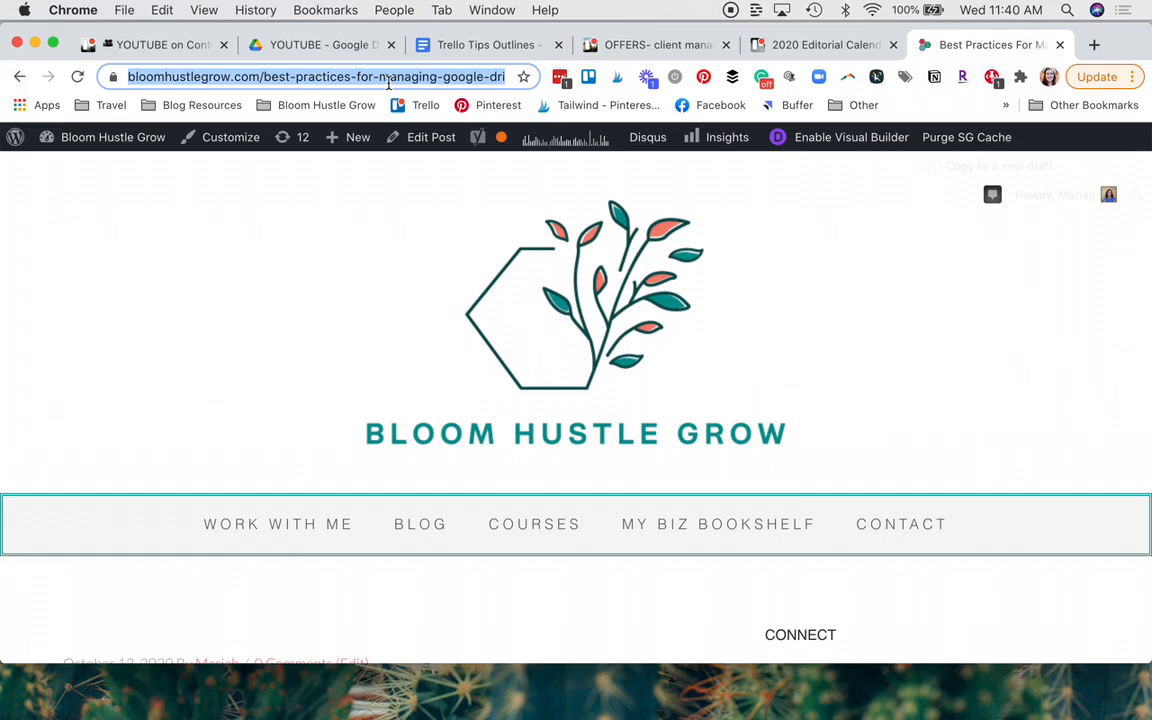
left_click(632, 48)
key("ctrl+v")
left_click(818, 412)
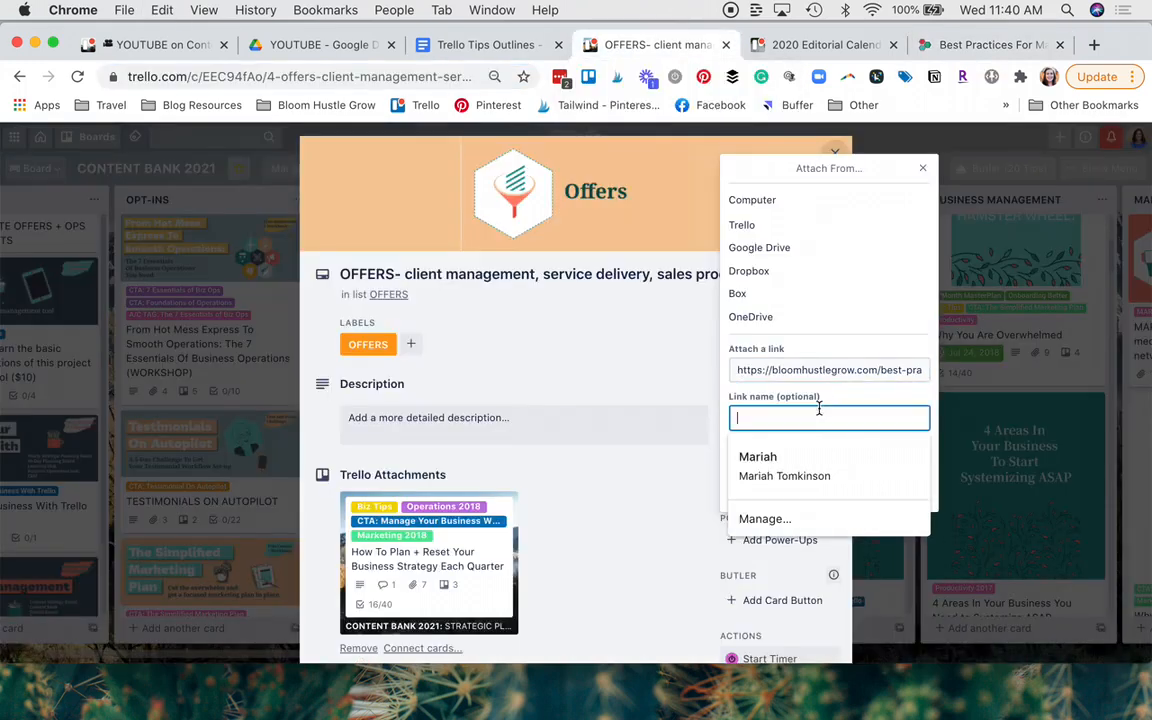
type("Blog Post")
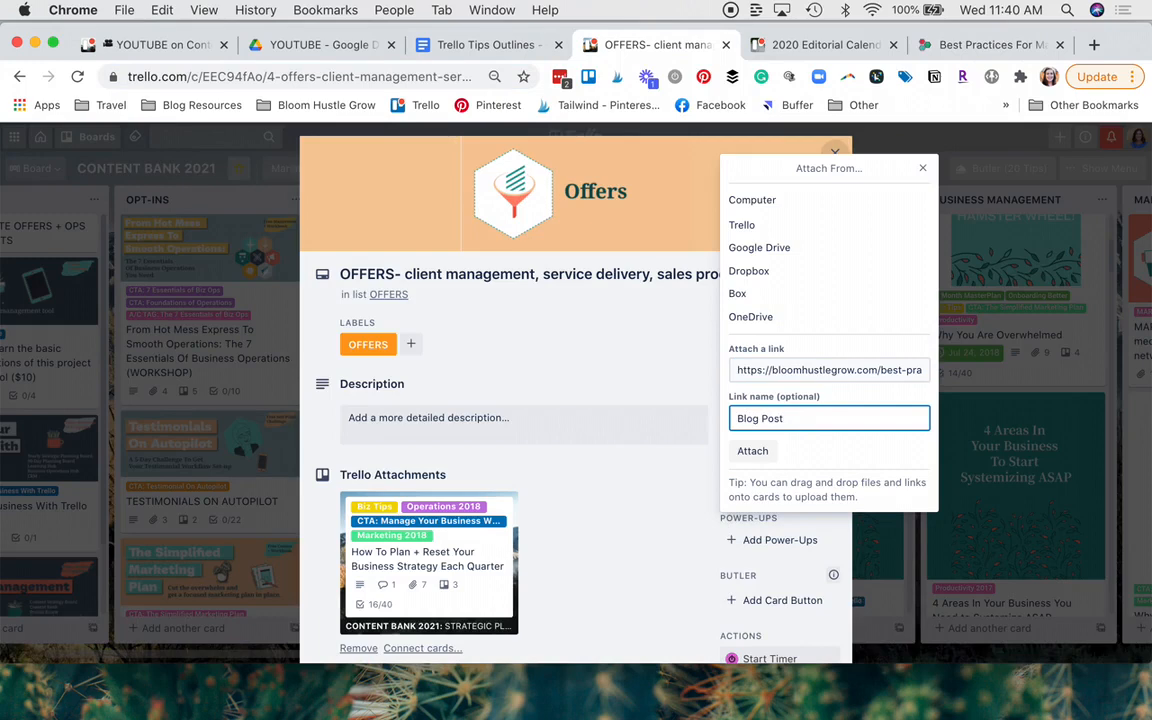
left_click(762, 452)
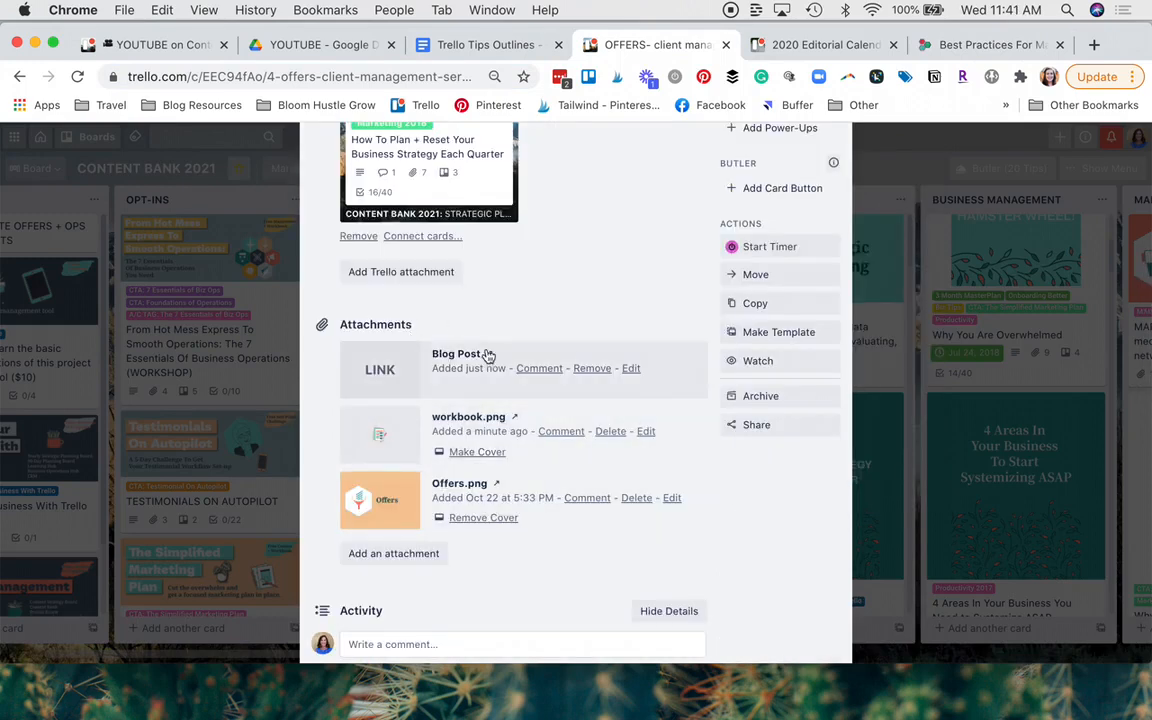
Step: Open the Blog Post attachment to check the page it links to, and return to the card
left_click(472, 358)
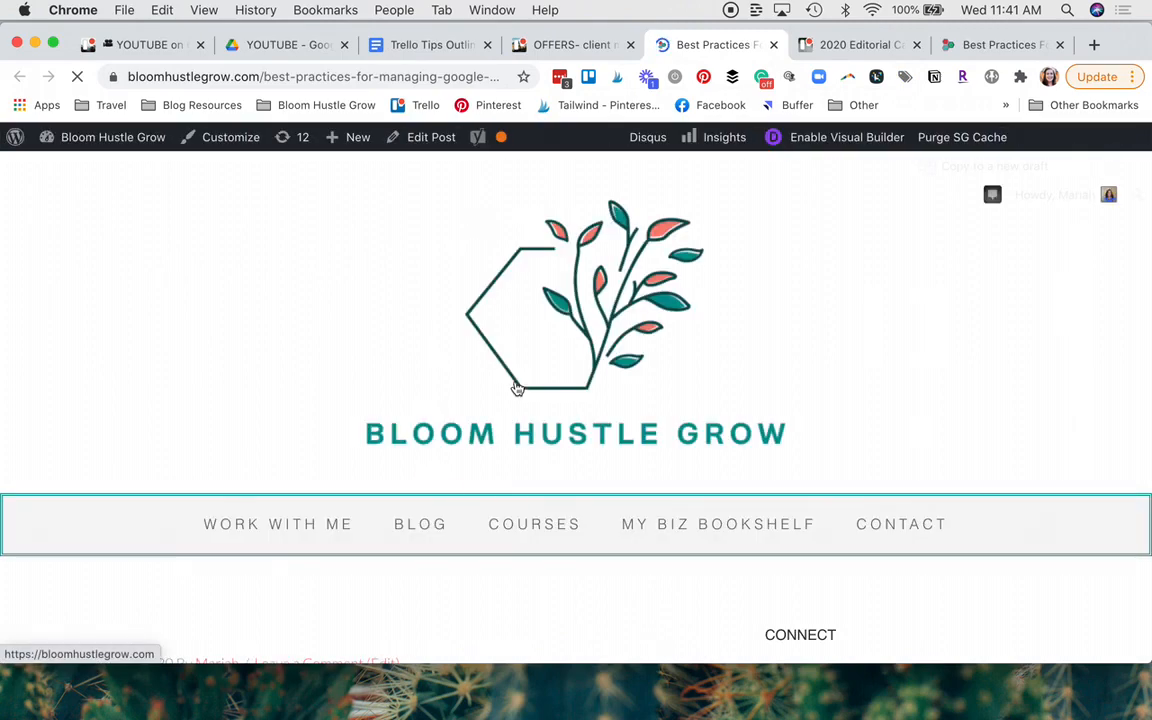
scroll(517, 388, "down", 5)
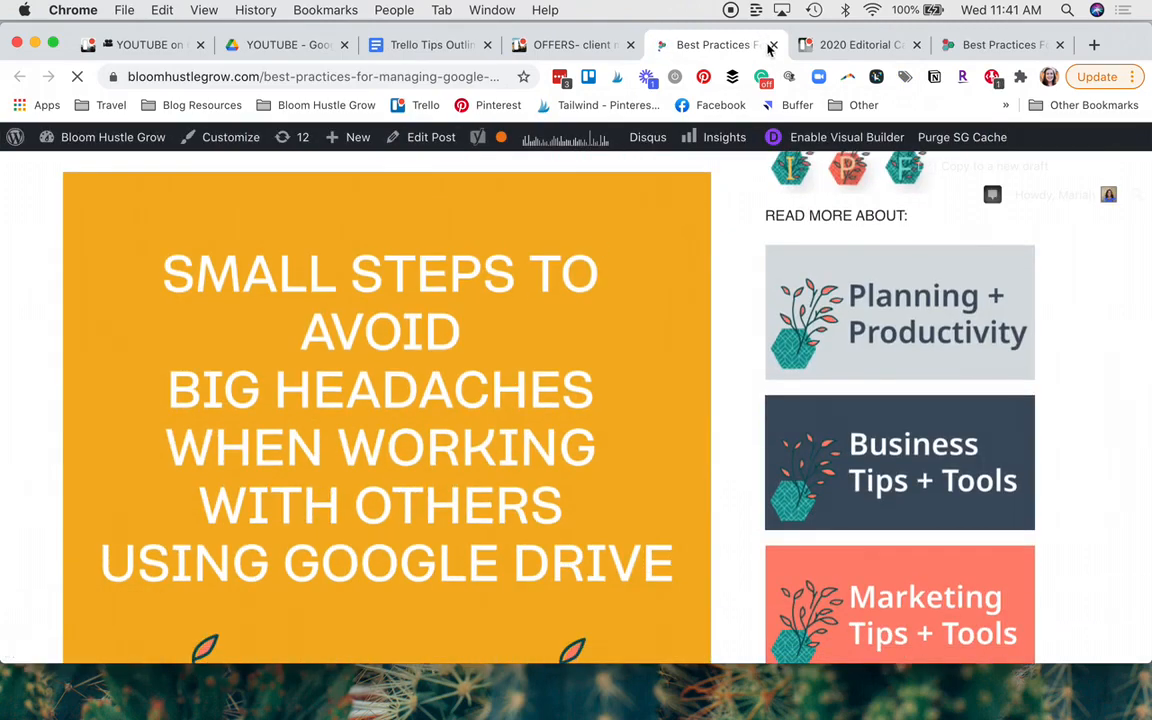
left_click(772, 45)
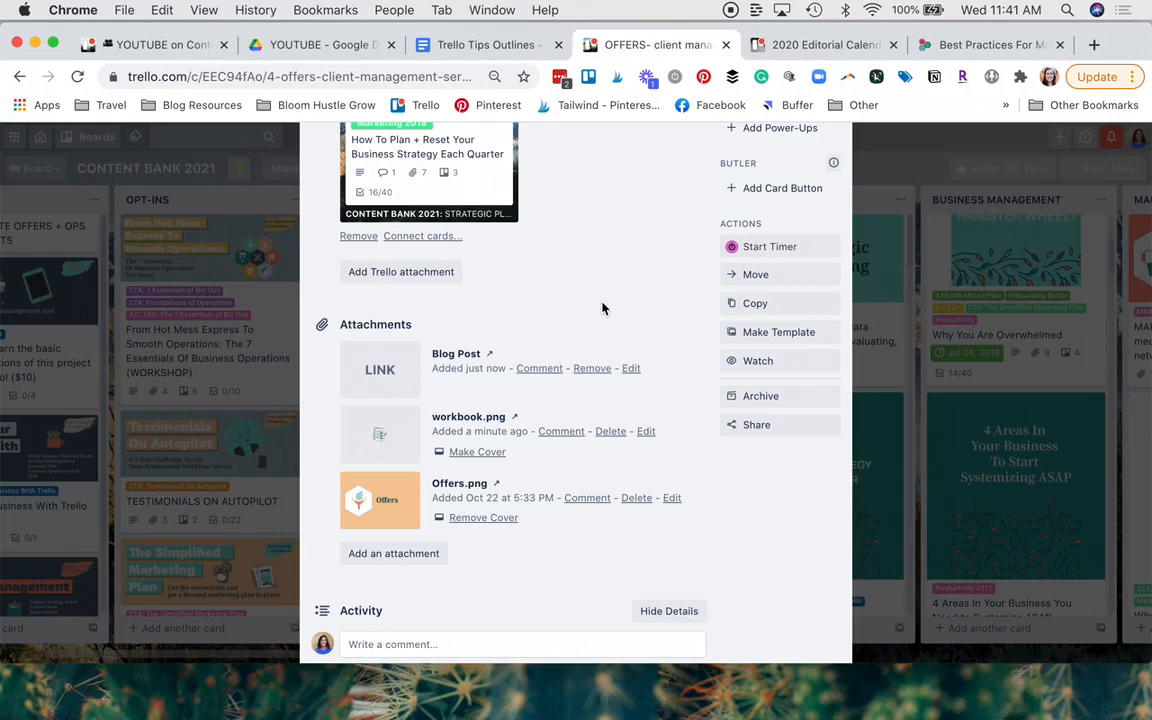
Step: Copy the Trello Tips Outlines document's address and attach it to the OFFERS card as a link named "Draft"
scroll(602, 308, "up", 3)
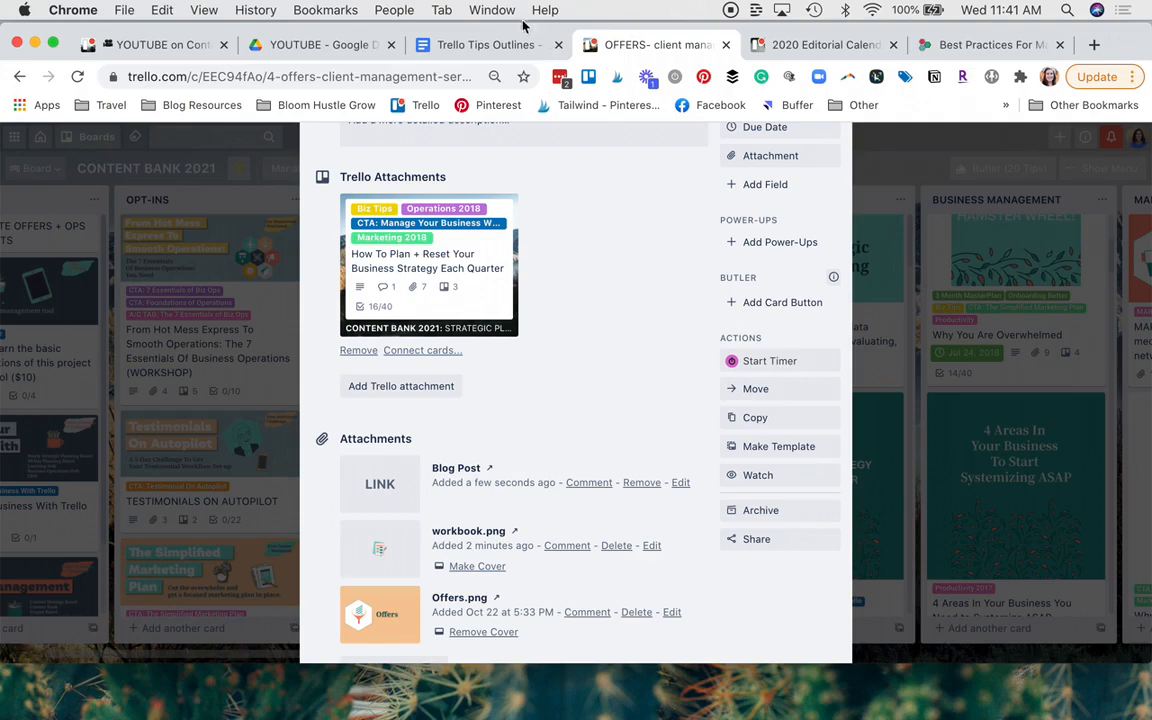
left_click(470, 44)
left_click(400, 76)
key("super+a")
left_click(630, 45)
key("super+v")
key("Tab")
type("Draft")
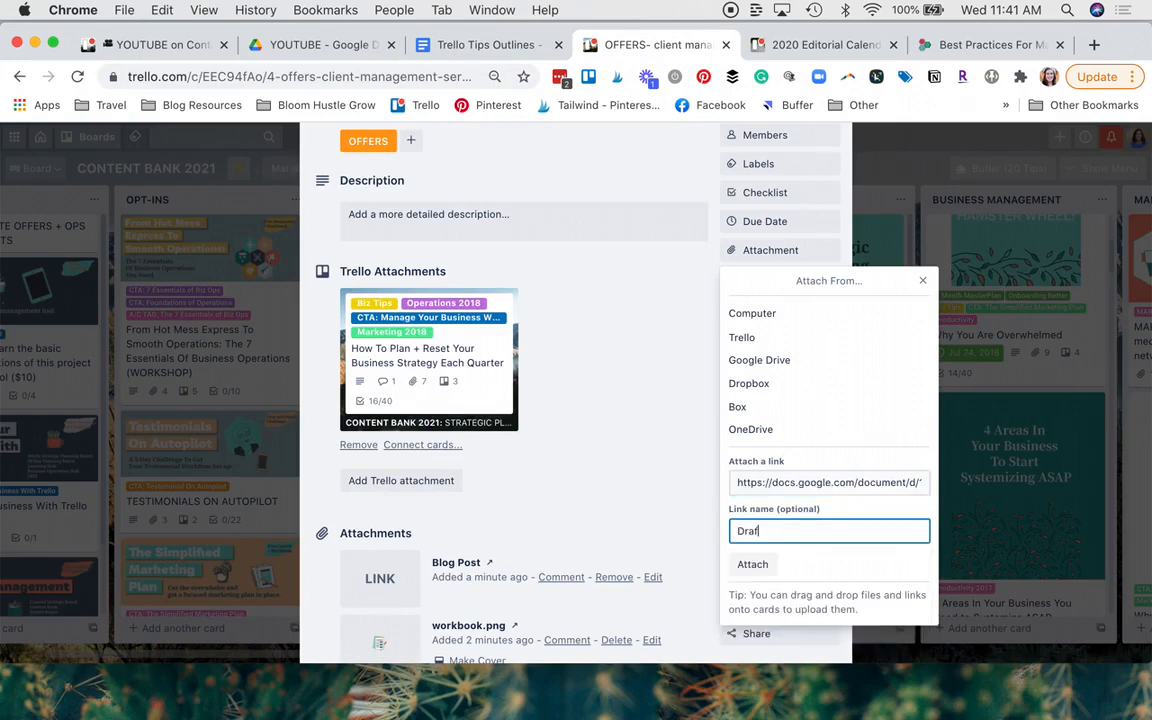
left_click(753, 564)
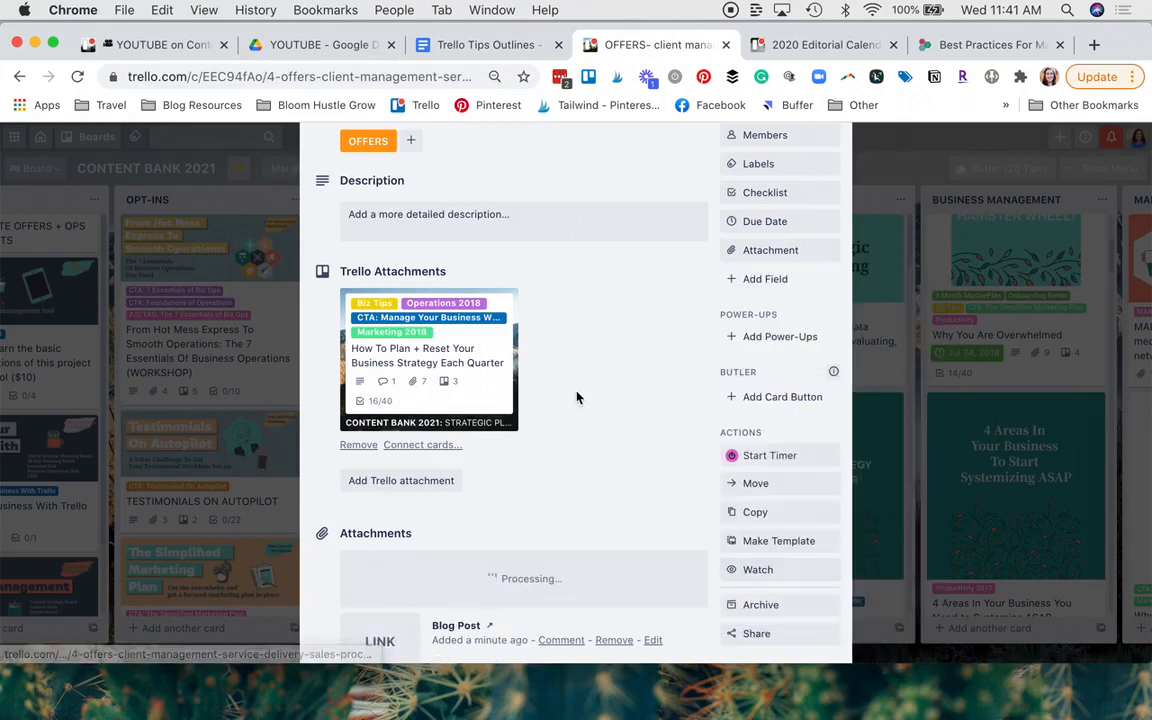
Step: Open the Draft attachment to check the linked Google document, and return to the card
scroll(576, 397, "down", 2)
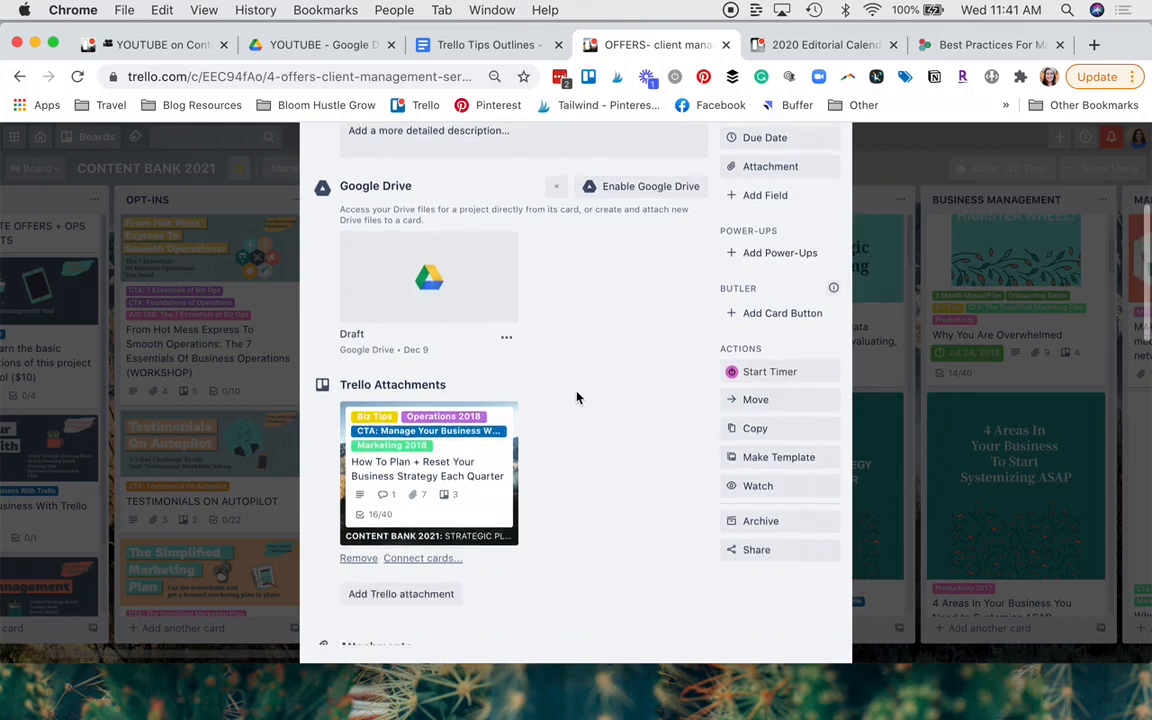
left_click(450, 321)
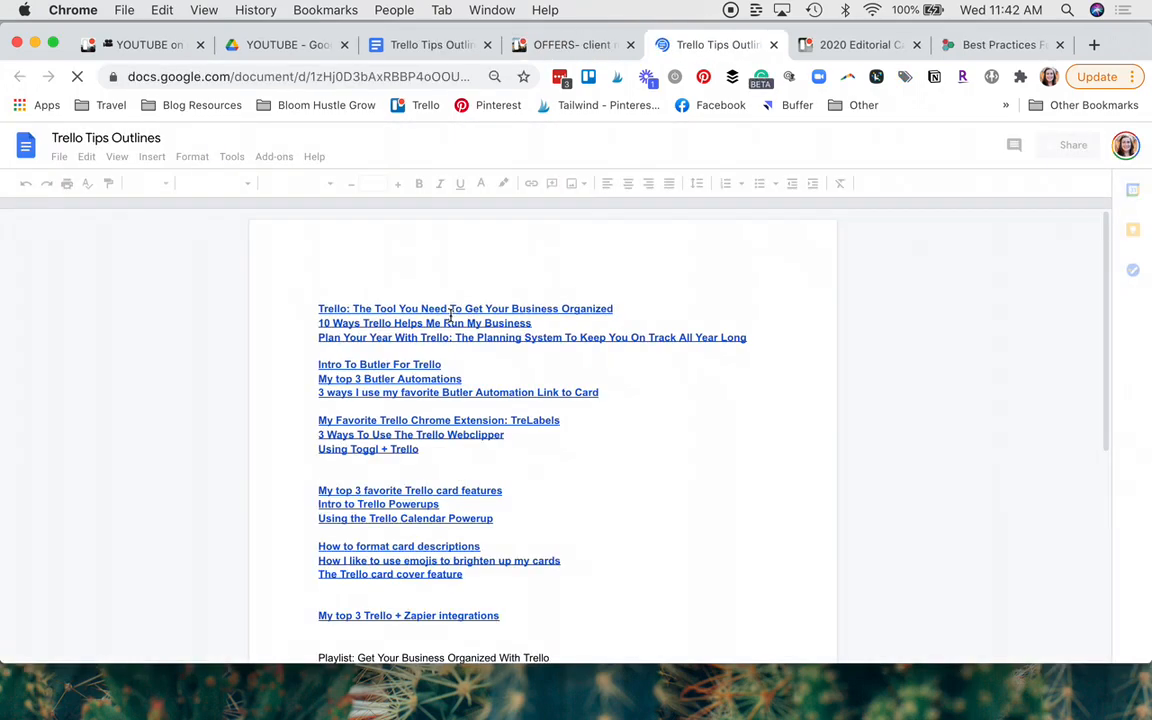
left_click(774, 45)
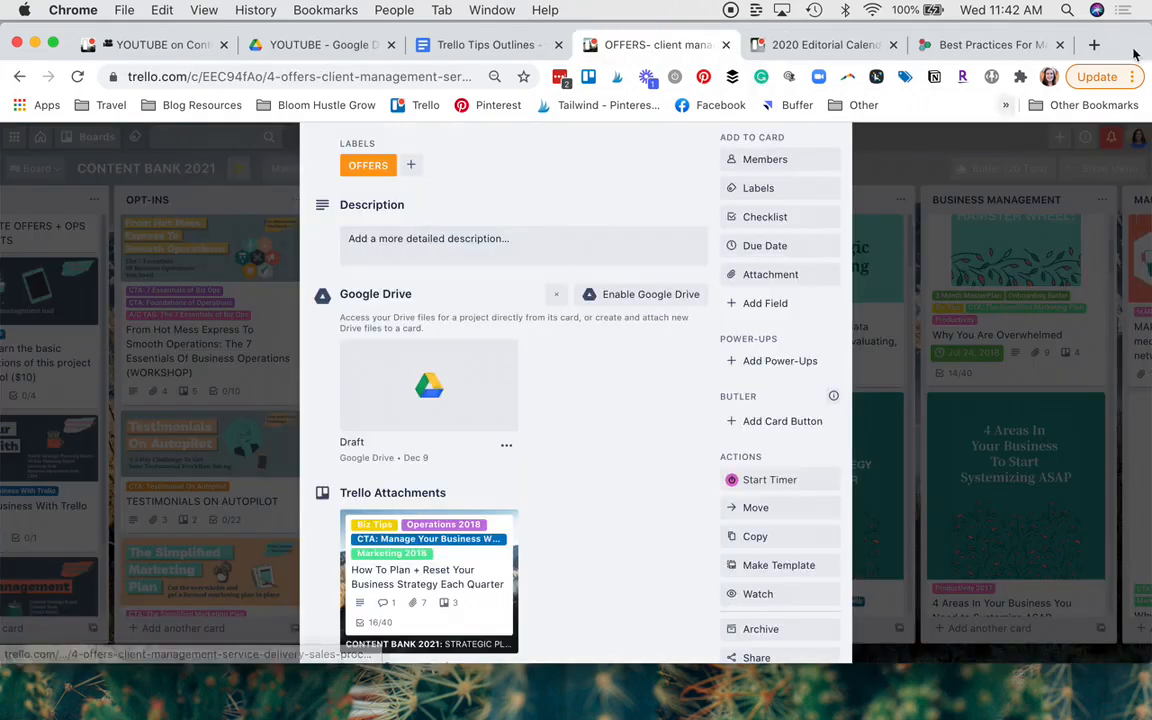
Step: Move the browser window aside and attach workbook.png to the OFFERS card directly from the desktop
left_click_drag(1128, 45, 959, 43)
left_click_drag(1120, 290, 268, 348)
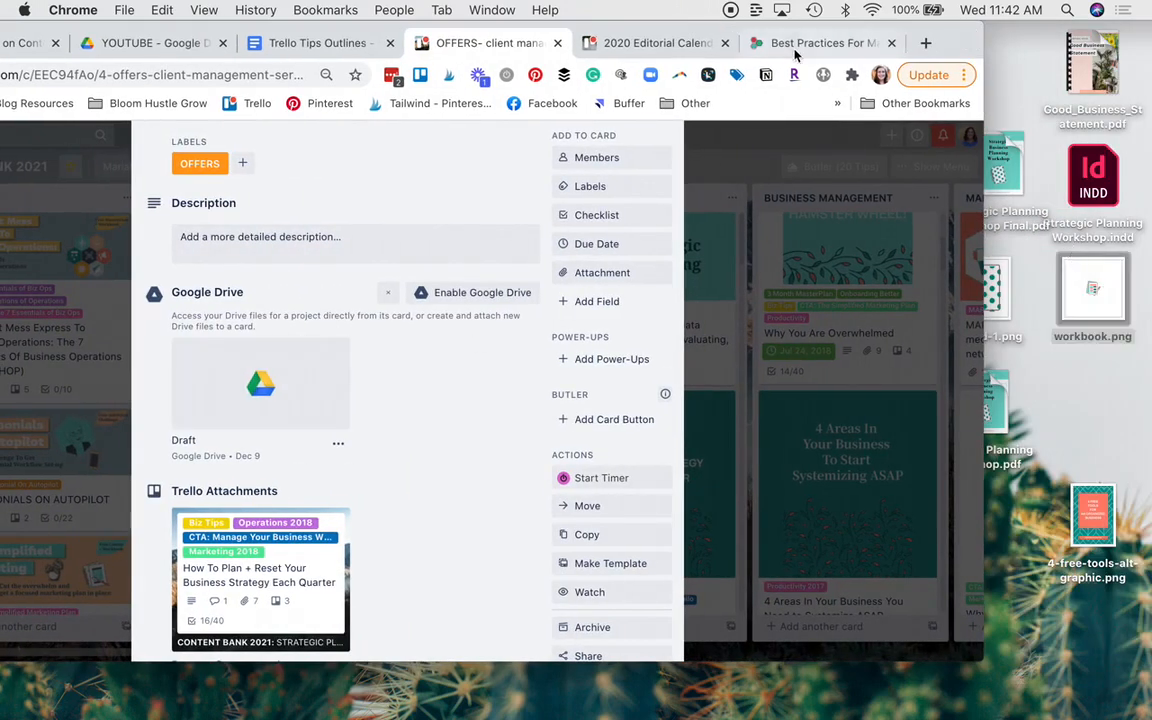
left_click_drag(785, 35, 960, 28)
scroll(455, 188, "down", 5)
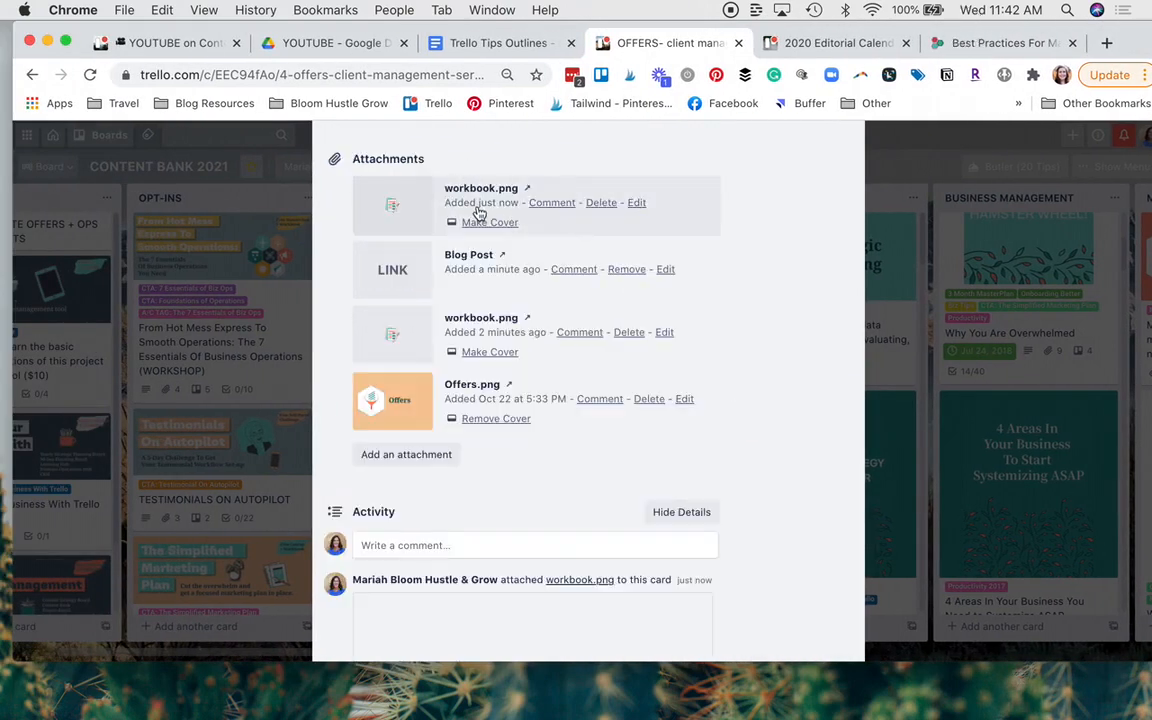
scroll(472, 220, "up", 8)
scroll(470, 233, "up", 2)
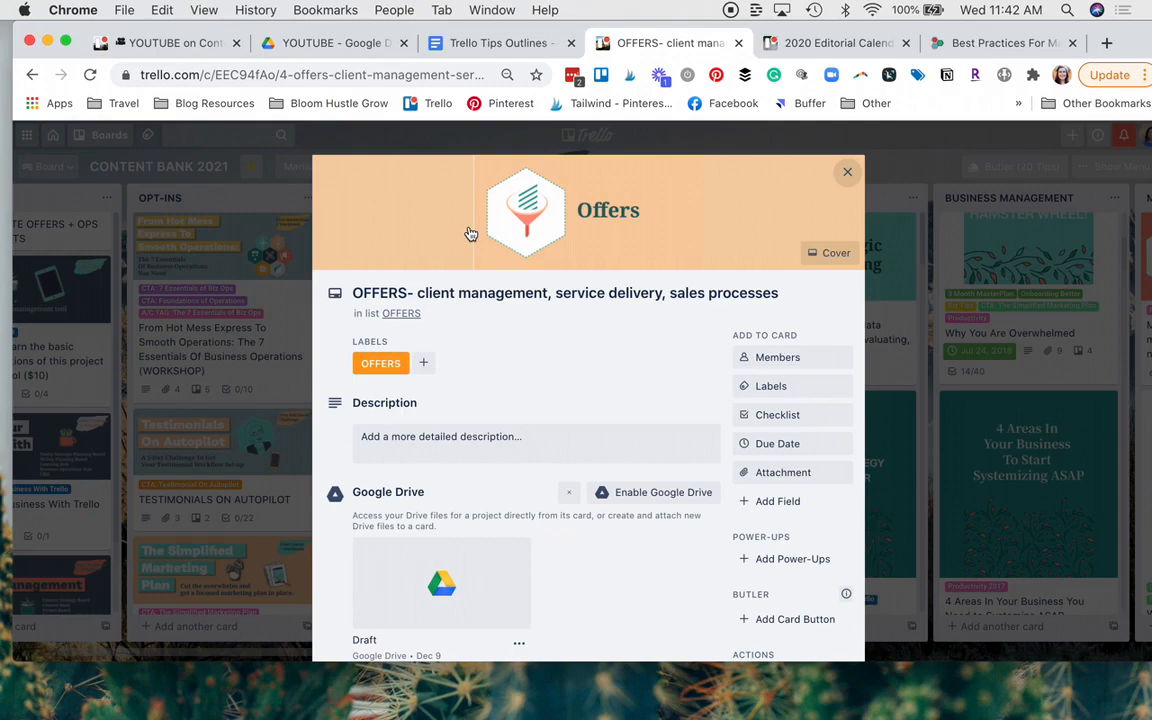
Step: On the 2020 Editorial Calendar board, open the INSTAGRAM card to examine its attachments and follow the LATER link
key("ctrl+Tab")
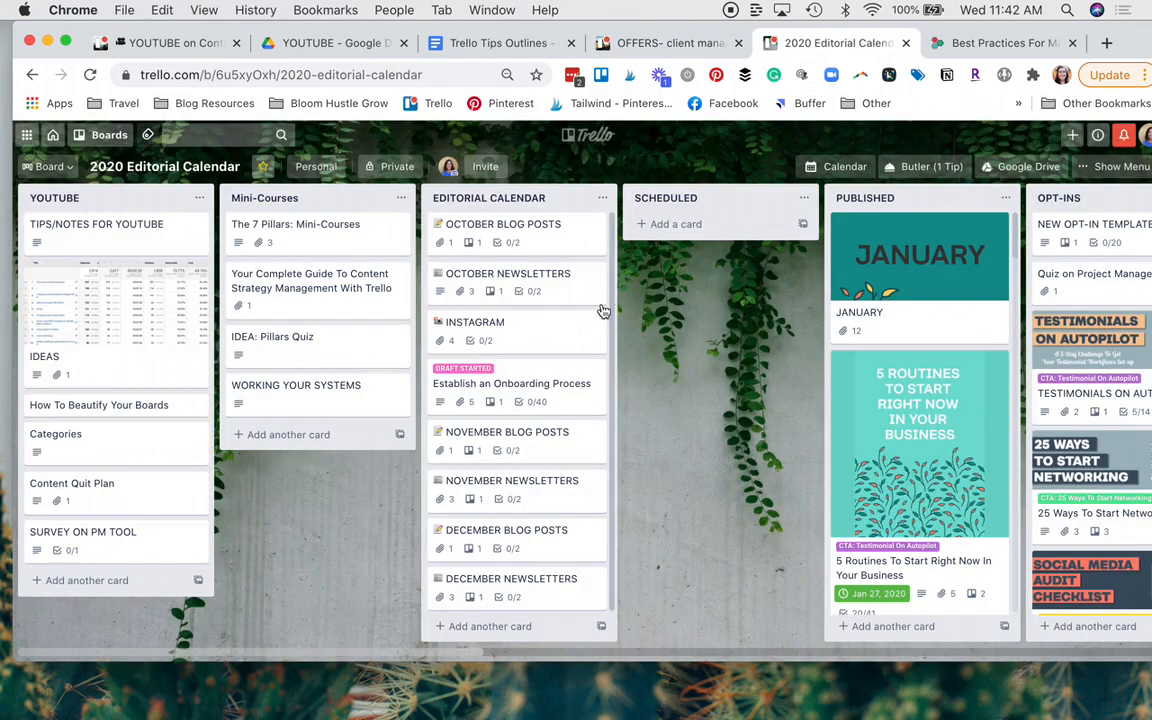
left_click(538, 342)
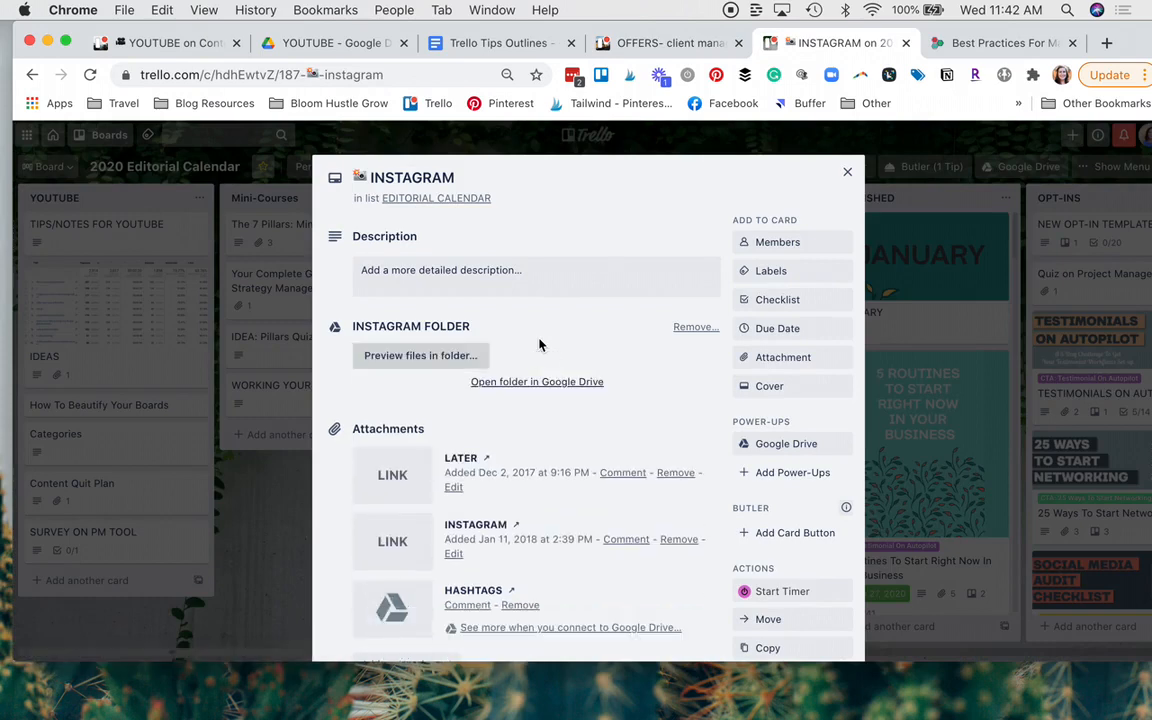
scroll(538, 345, "down", 1)
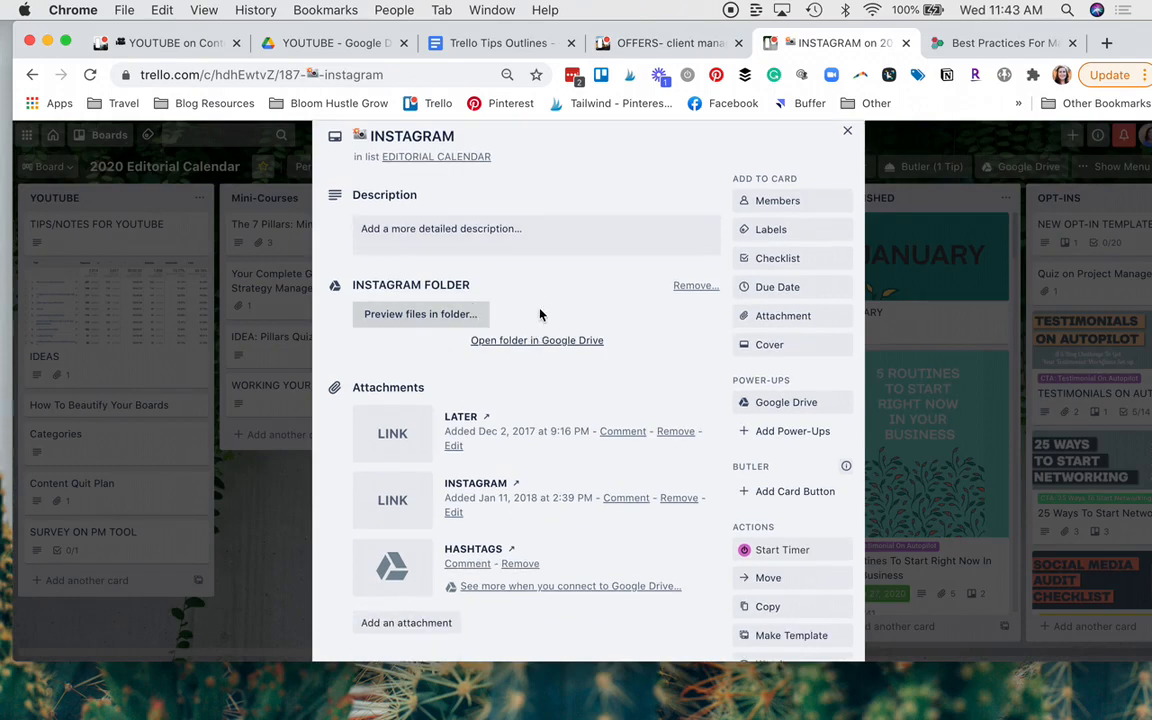
left_click(489, 422)
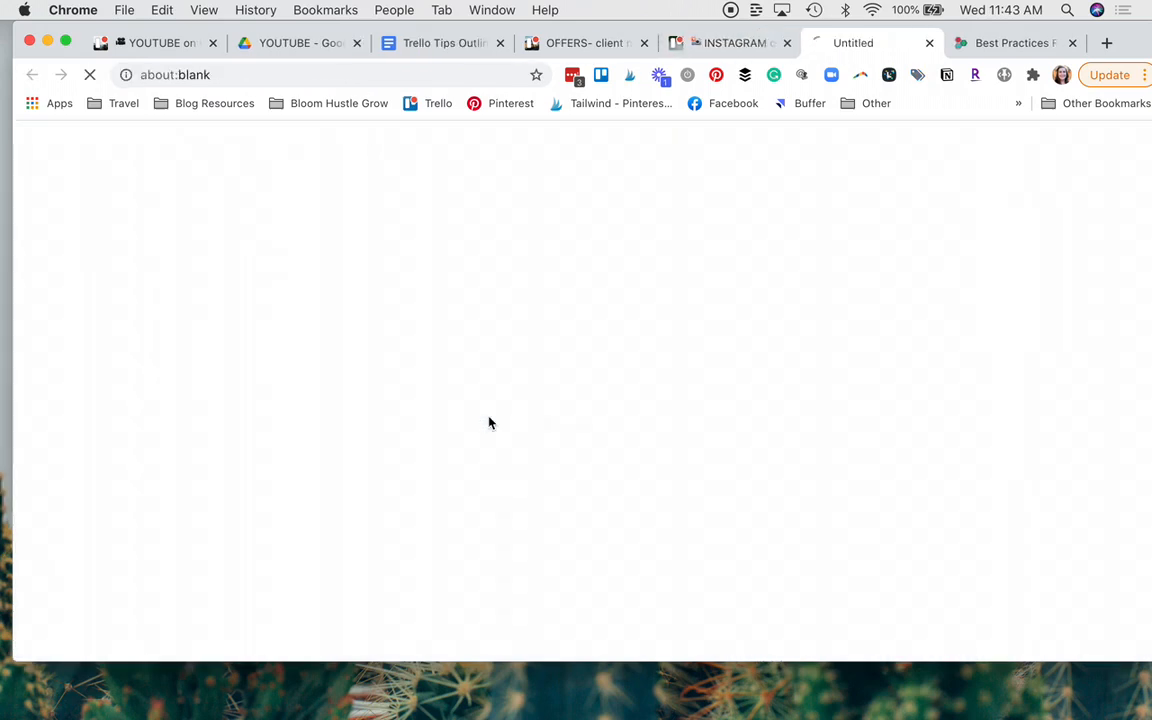
Step: Return to the OFFERS card on the CONTENT BANK 2021 board and look over its contents
left_click(733, 43)
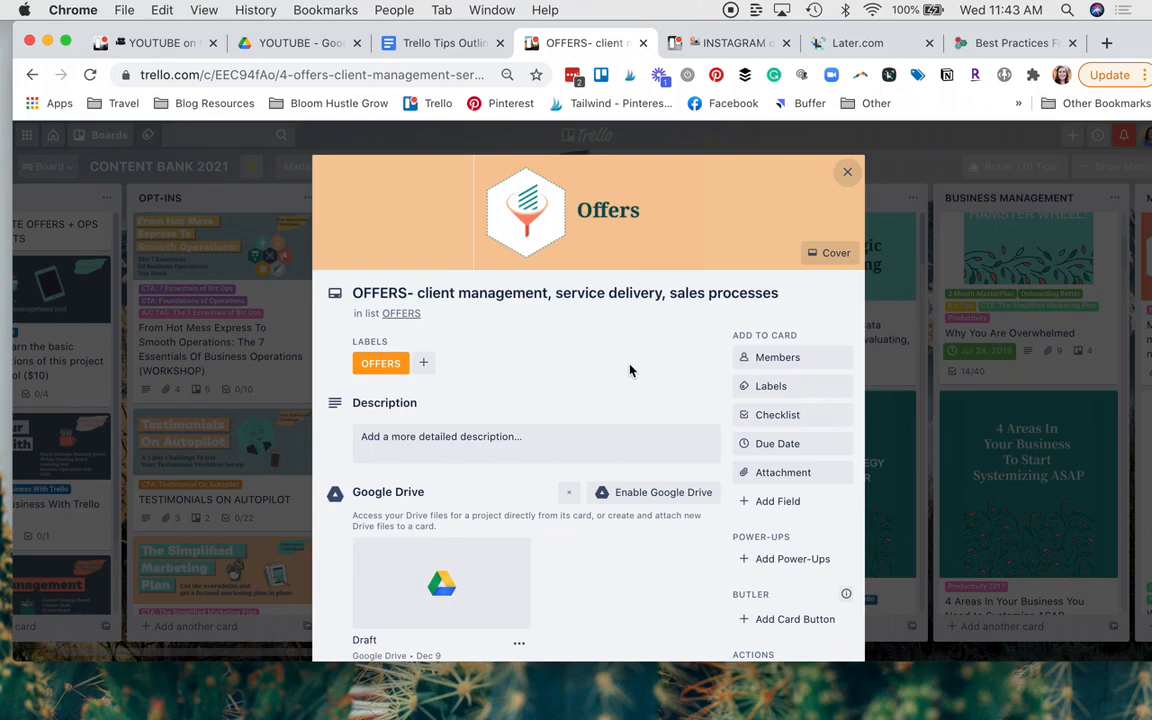
scroll(630, 371, "down", 1)
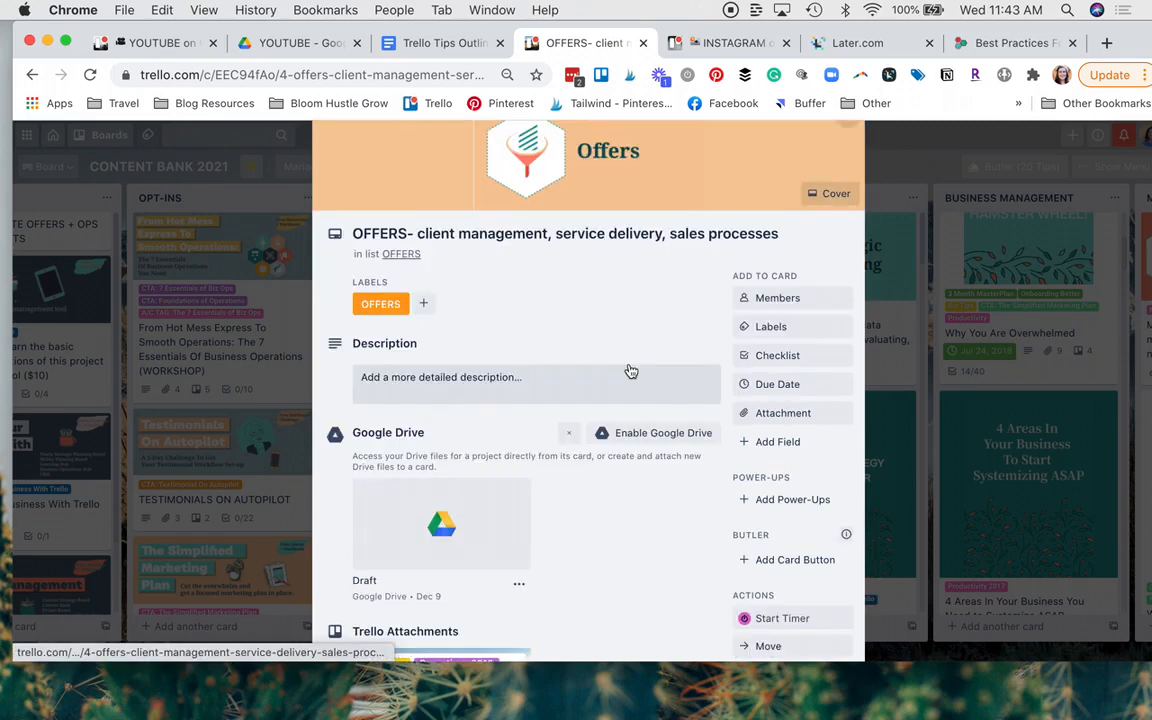
scroll(630, 371, "up", 1)
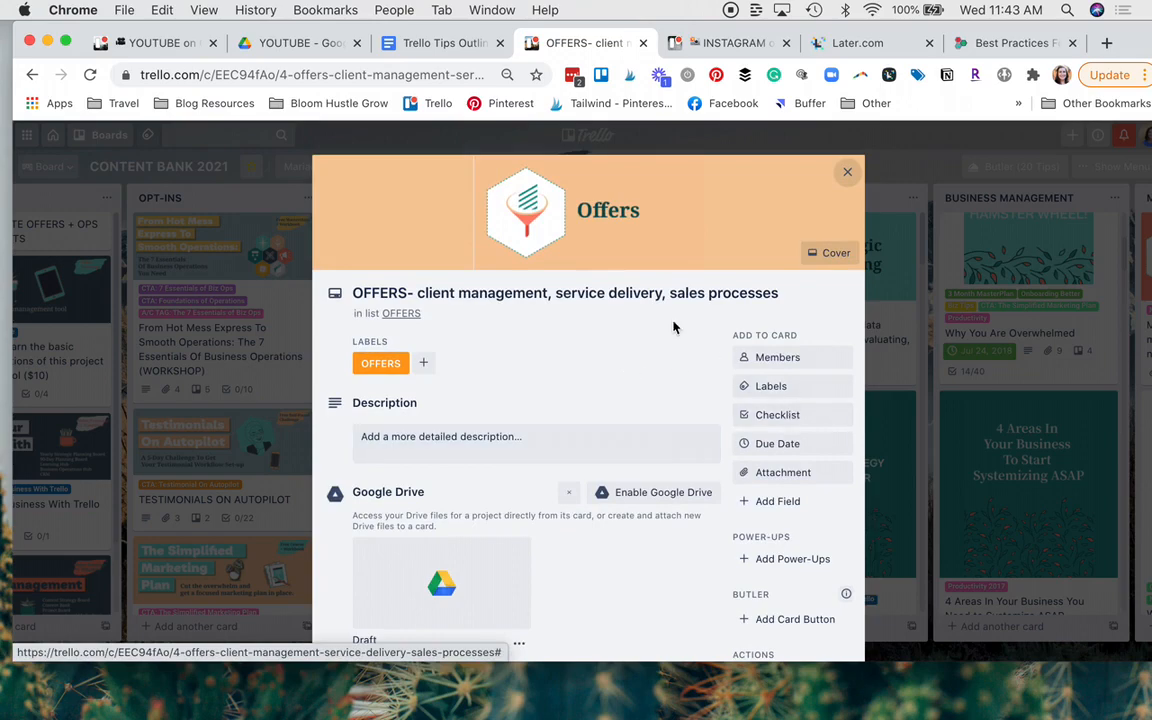
Step: Open the How To Plan + Reset Your Business Strategy Each Quarter card and examine its blog post, social media, Facebook and Pinterest checklists
left_click(908, 582)
left_click(887, 594)
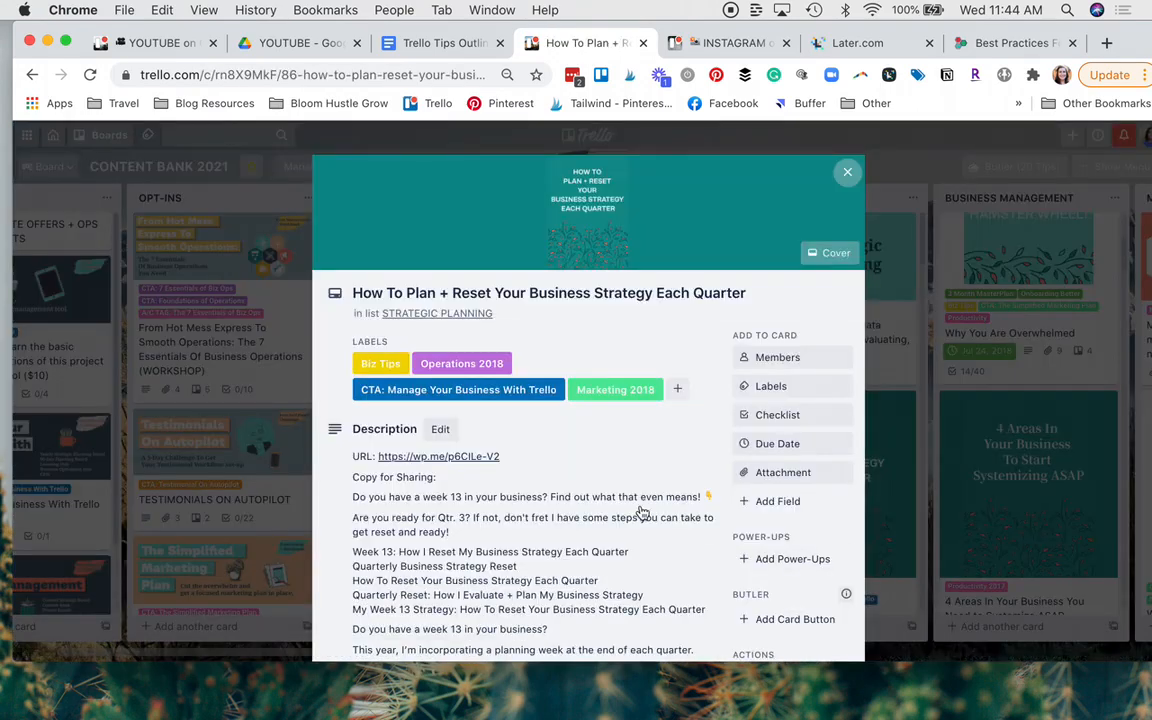
scroll(642, 512, "down", 15)
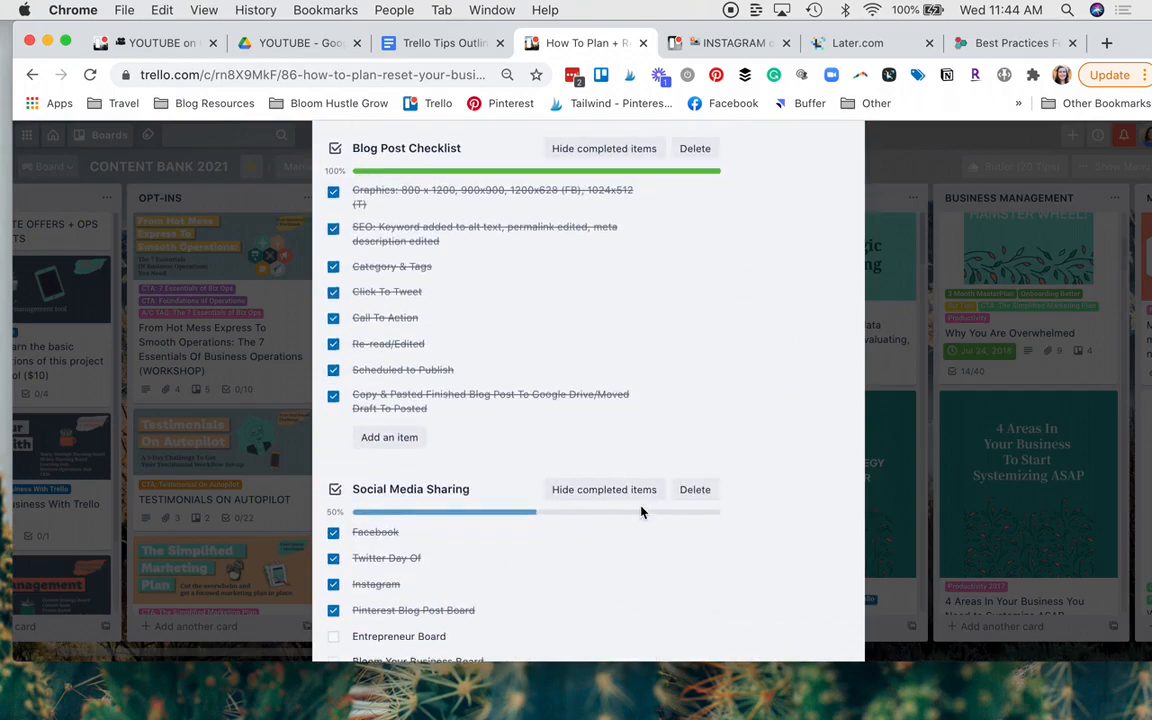
scroll(642, 512, "up", 1)
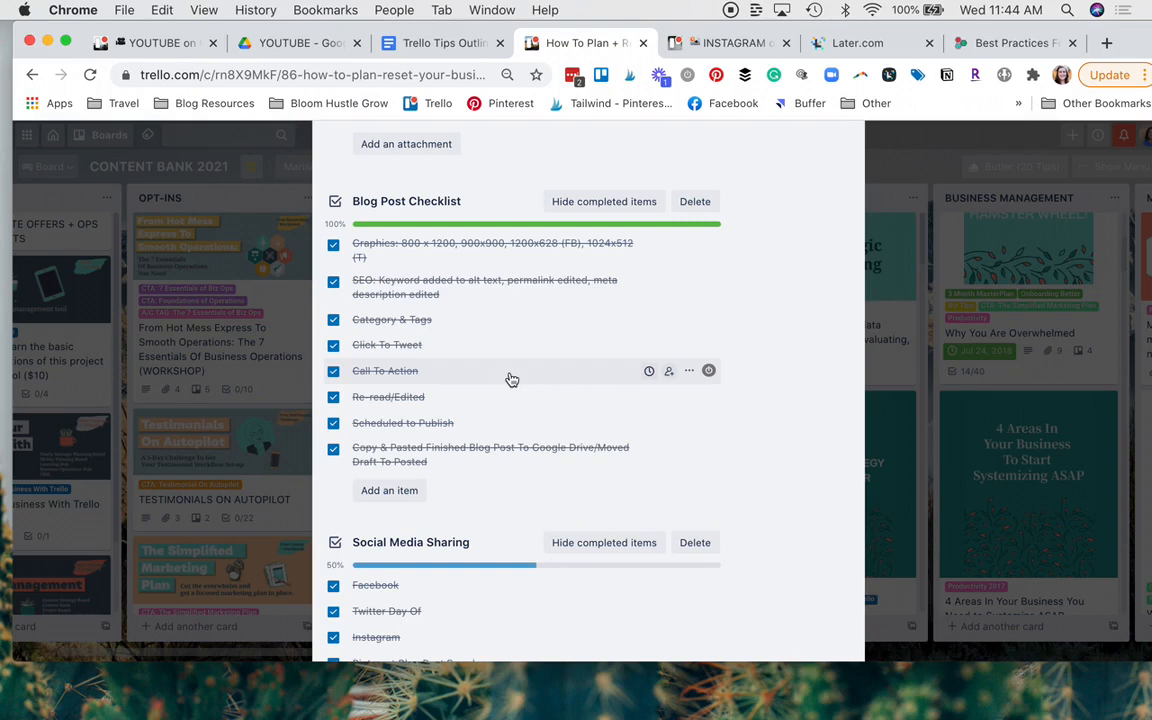
scroll(511, 380, "down", 5)
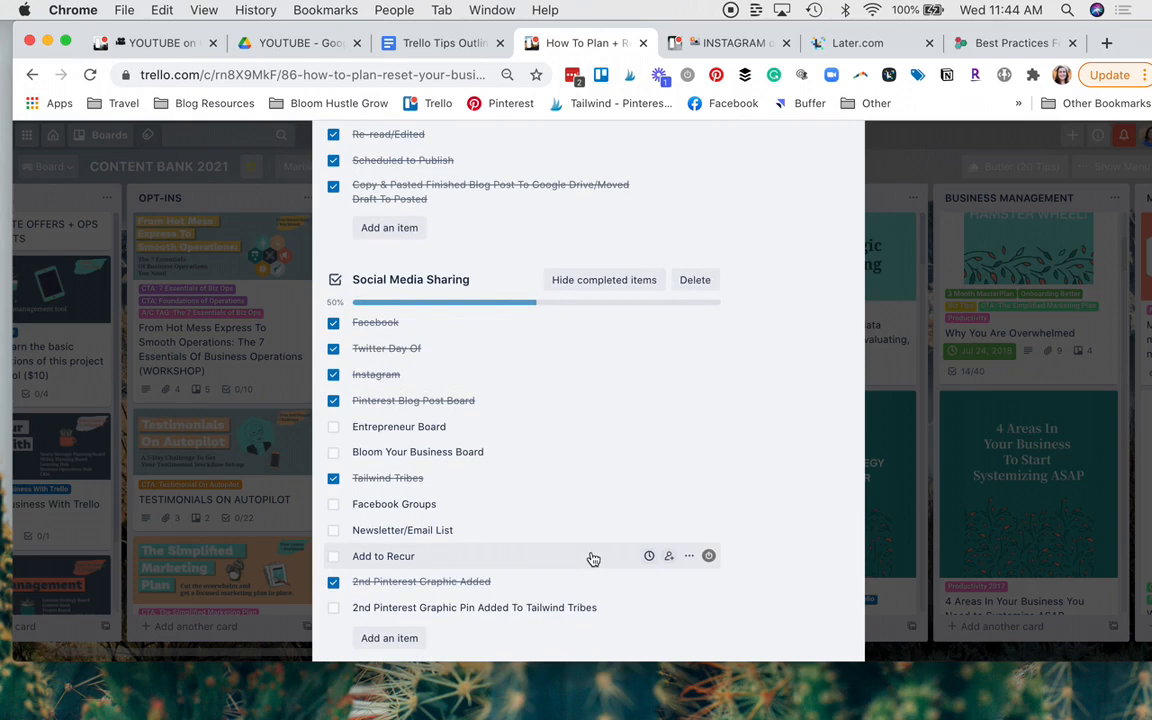
scroll(593, 558, "down", 4)
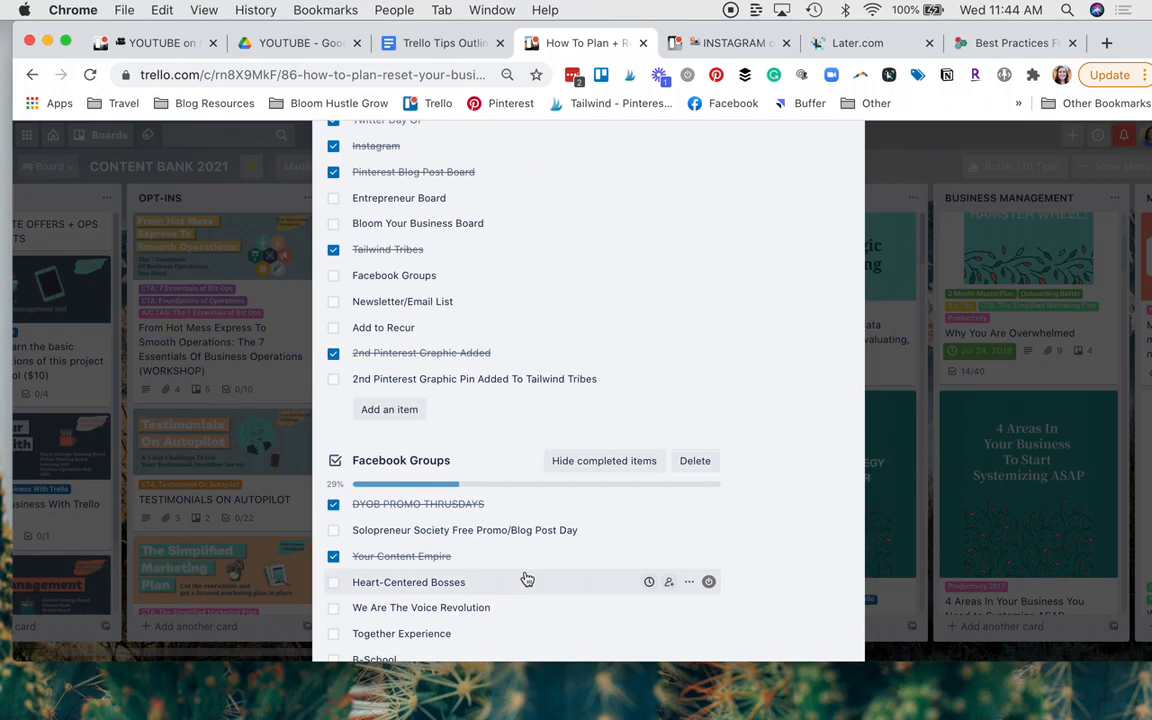
scroll(527, 579, "down", 5)
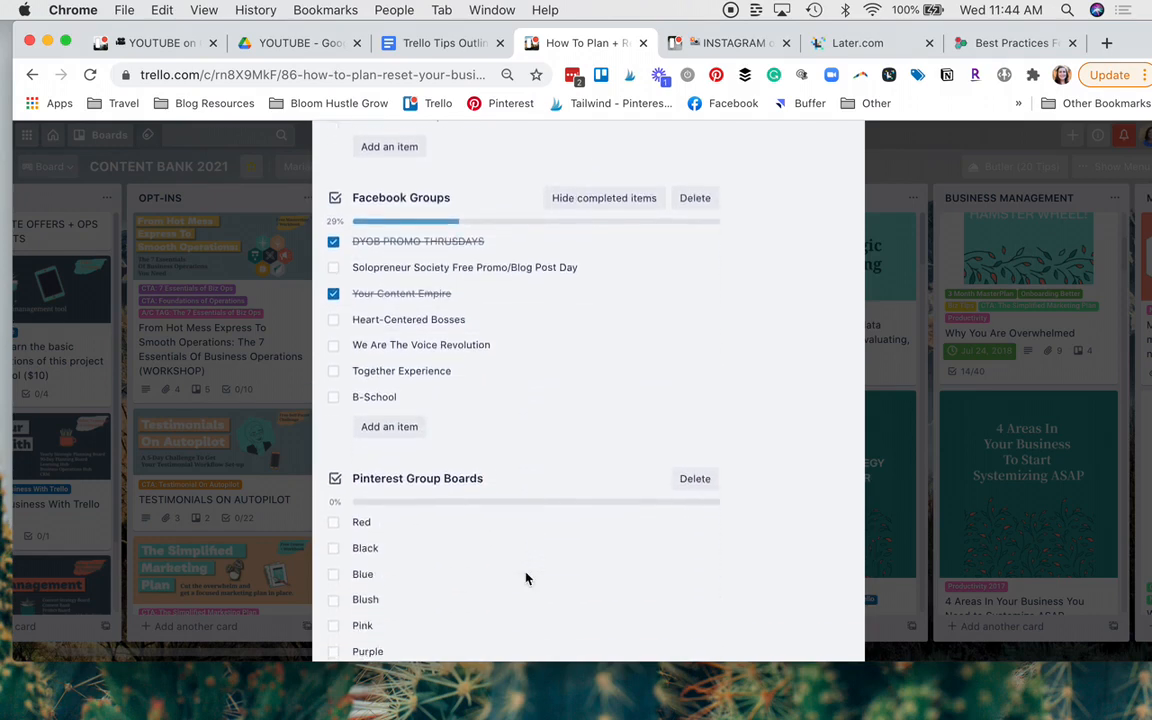
scroll(527, 579, "down", 3)
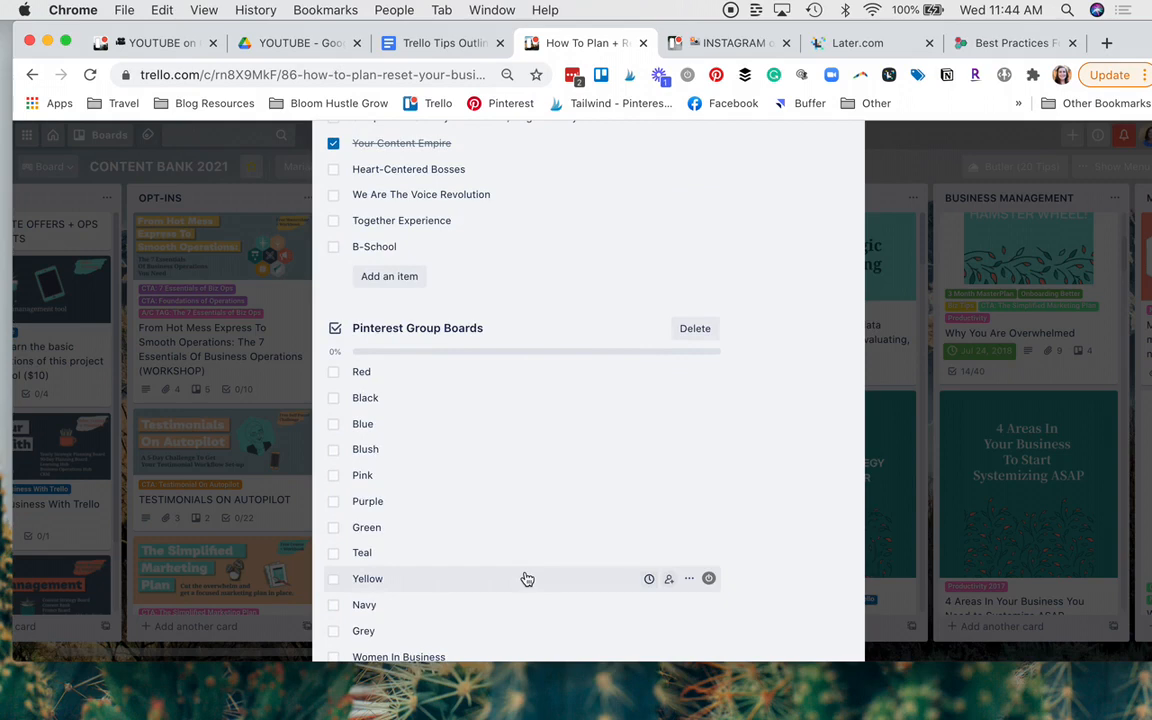
scroll(527, 579, "up", 1)
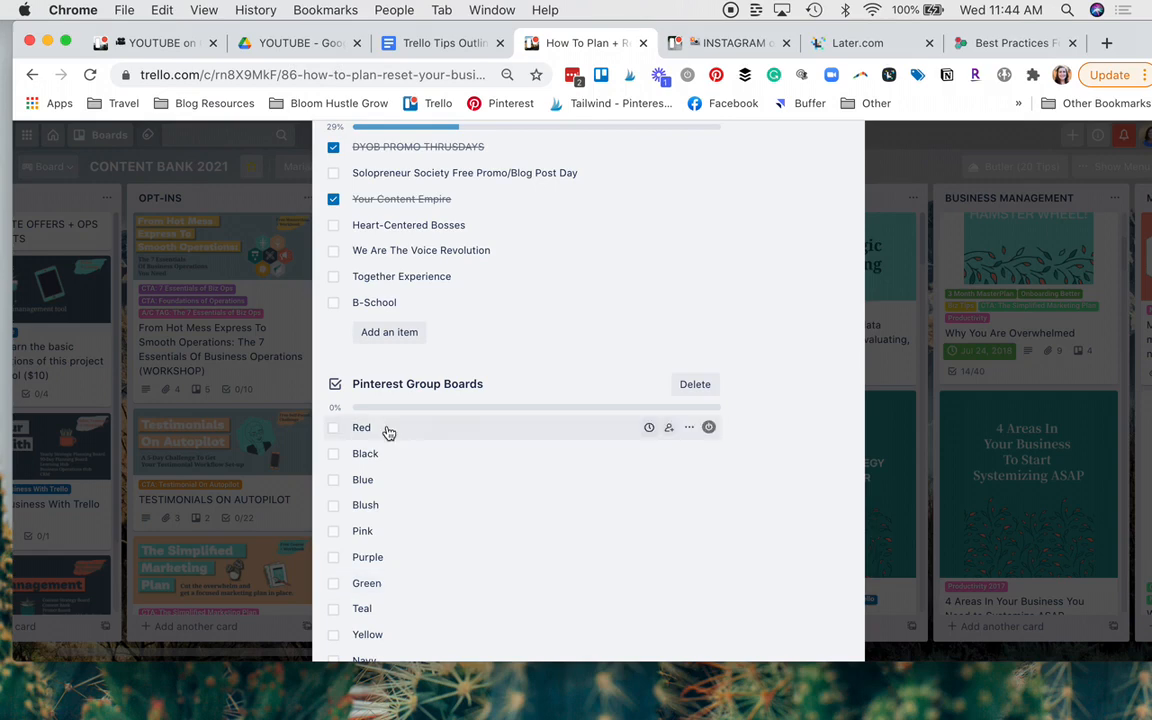
scroll(388, 432, "up", 5)
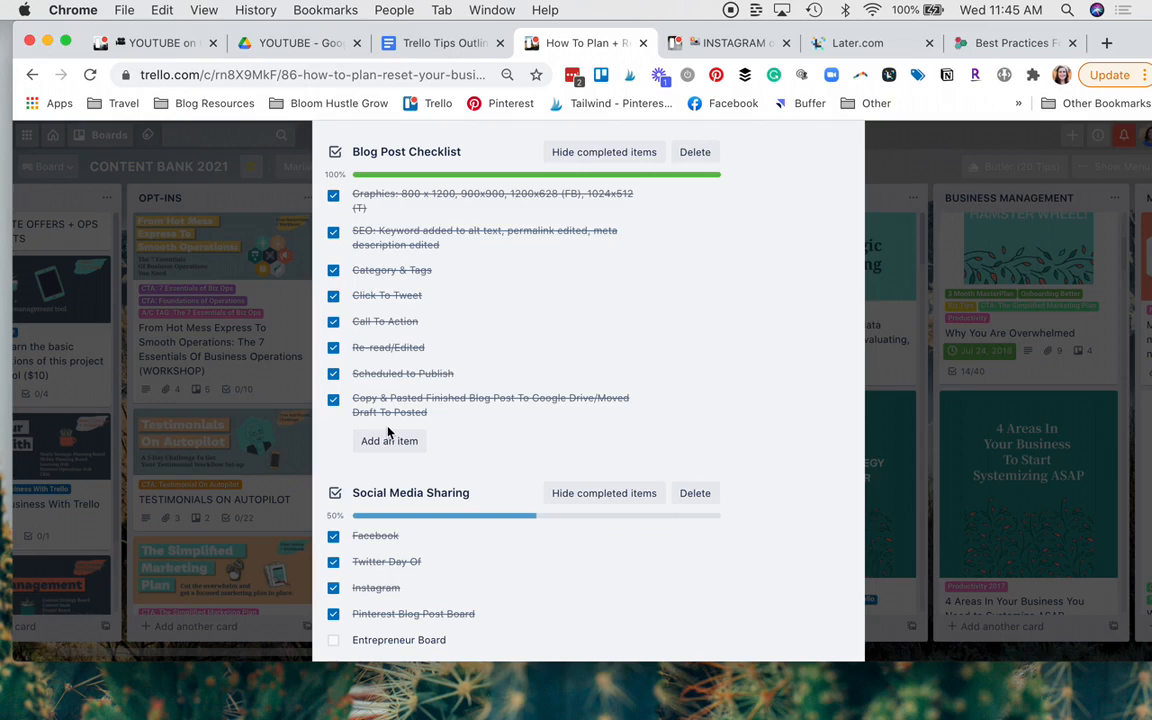
scroll(389, 432, "down", 3)
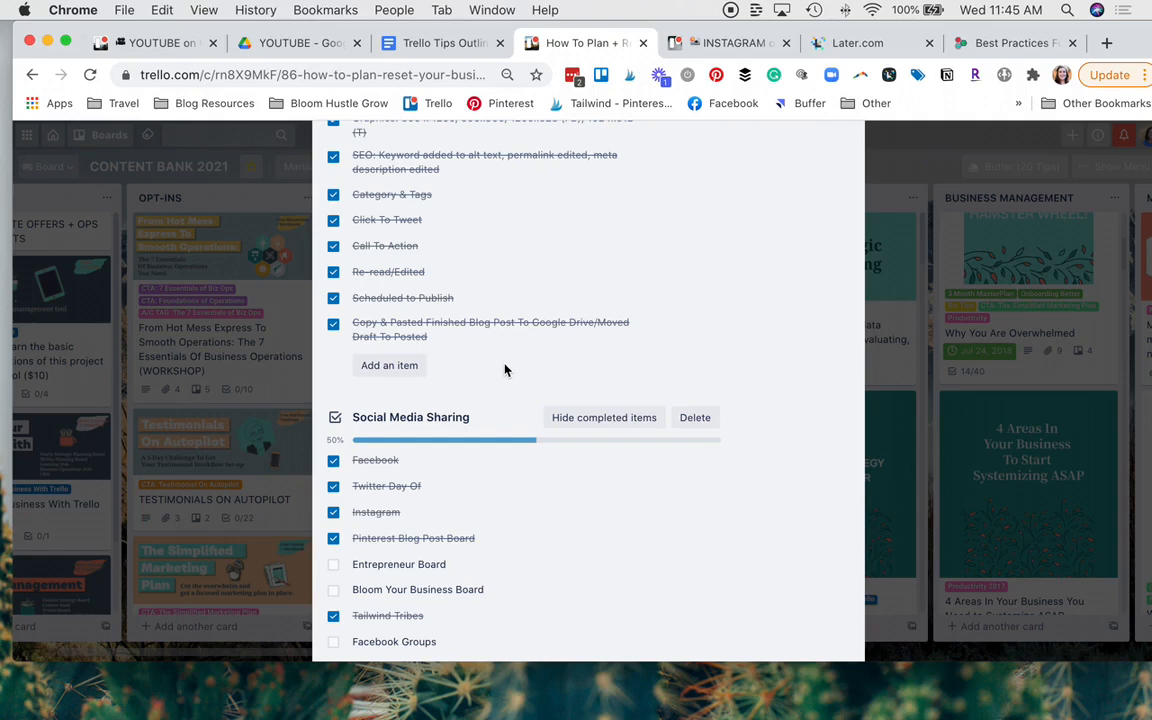
Step: Add a checklist titled Checklist to the card with the item "step 1 to do"
scroll(505, 370, "up", 15)
scroll(505, 370, "down", 5)
scroll(505, 370, "up", 3)
left_click(778, 278)
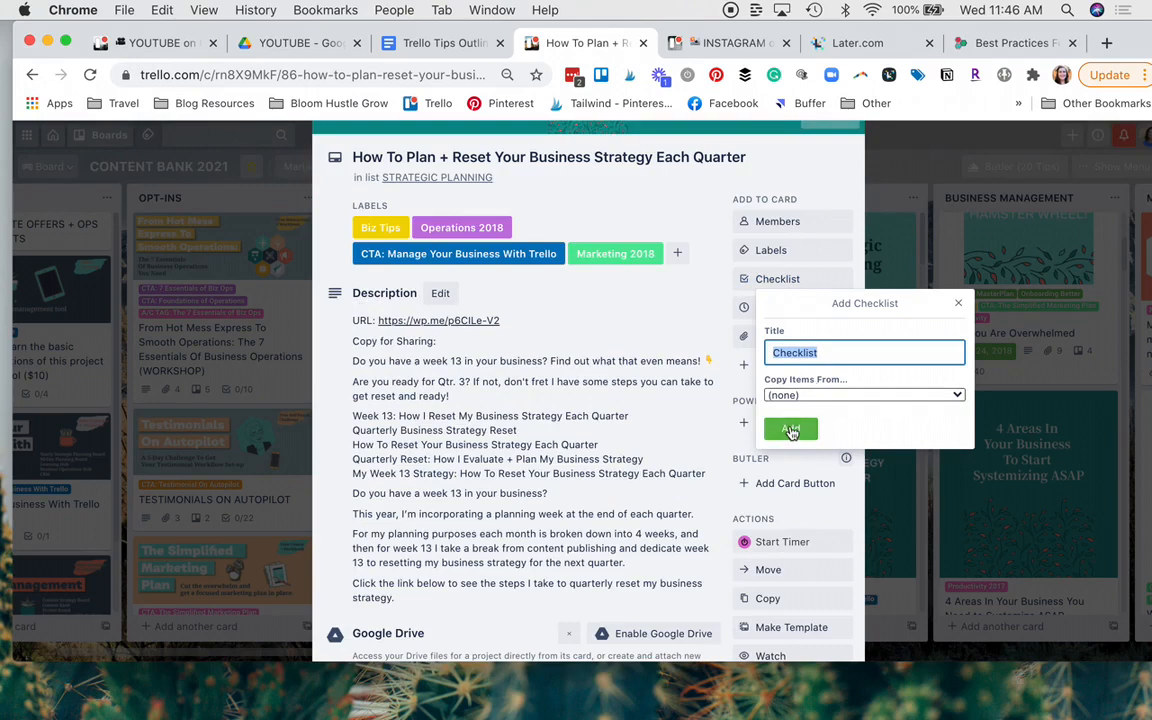
left_click(790, 429)
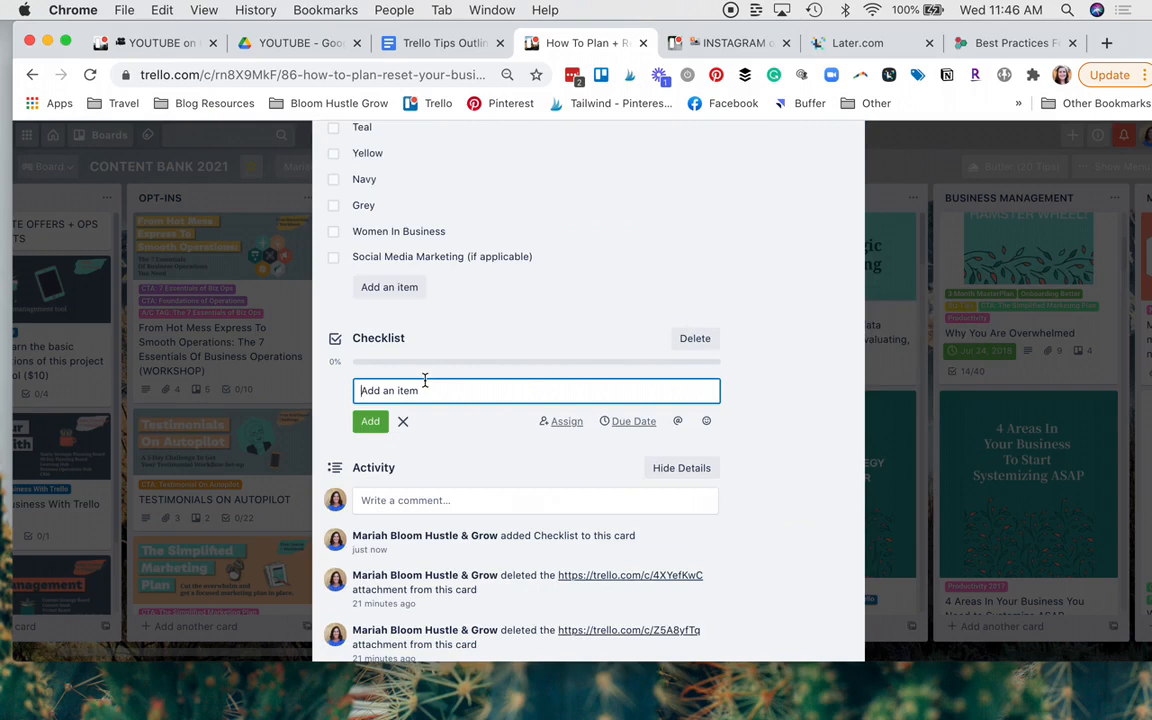
type("step 1 to do")
key("Return")
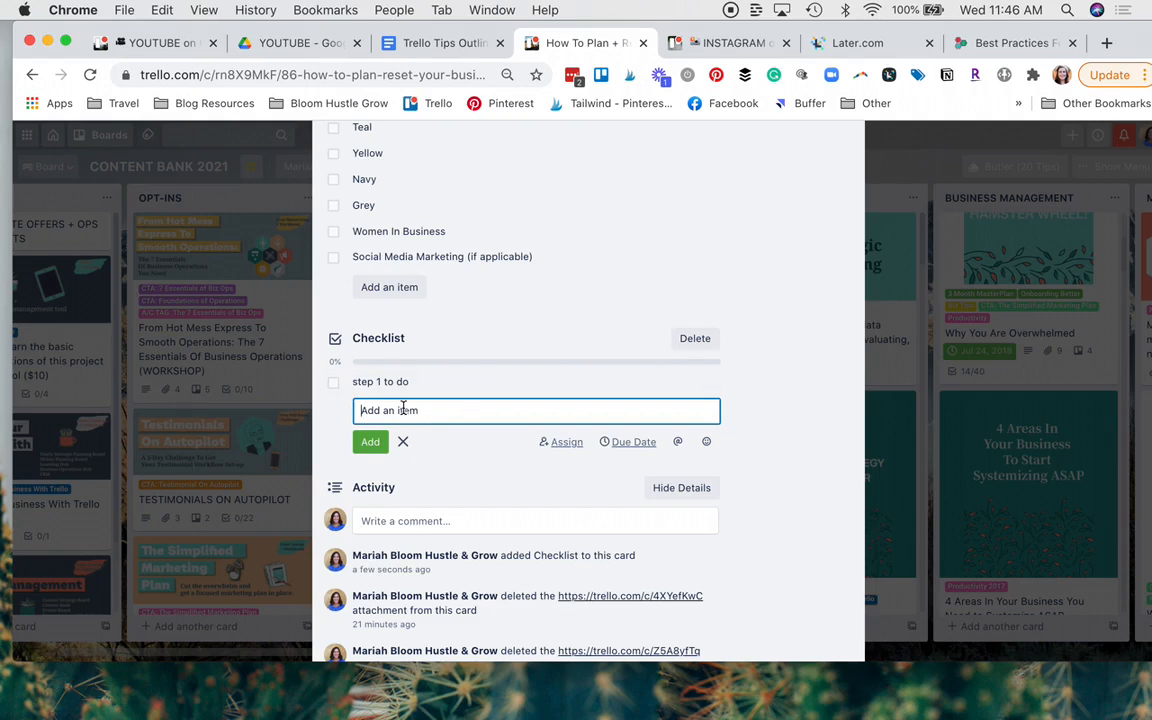
Step: Copy the Step 1, Step 2 and Step 3 lines from the Trello Tips Outlines document and add them as separate checklist items
left_click(430, 43)
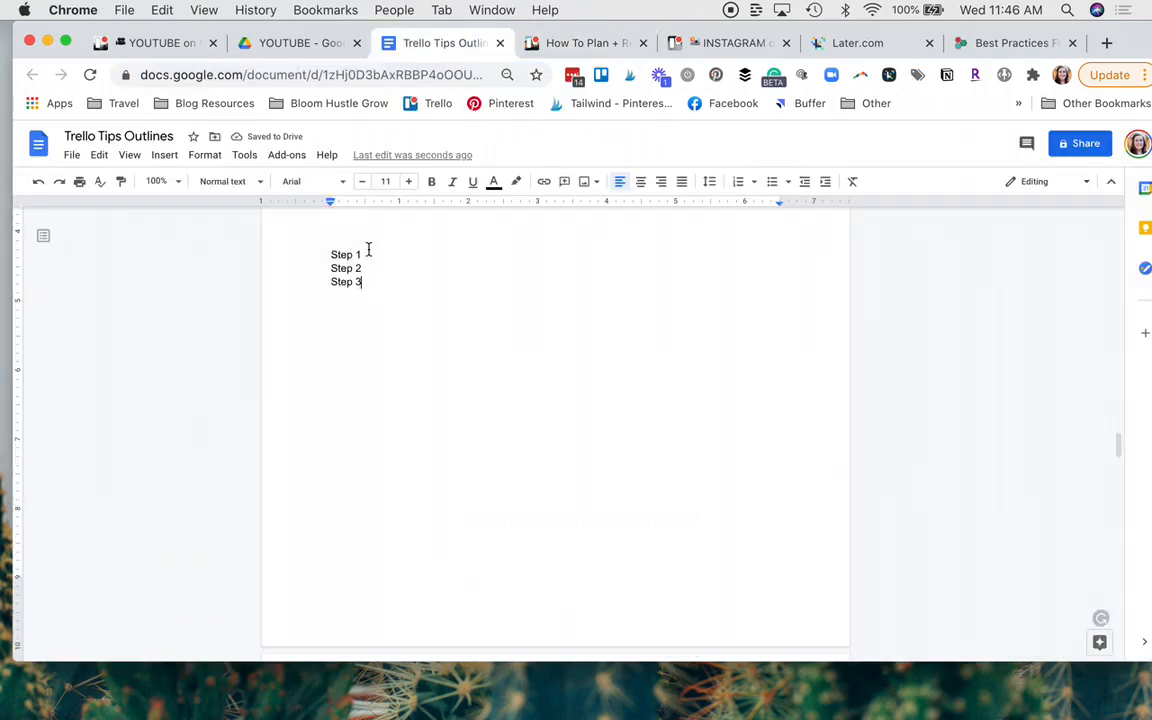
left_click_drag(362, 283, 325, 251)
key("super+c")
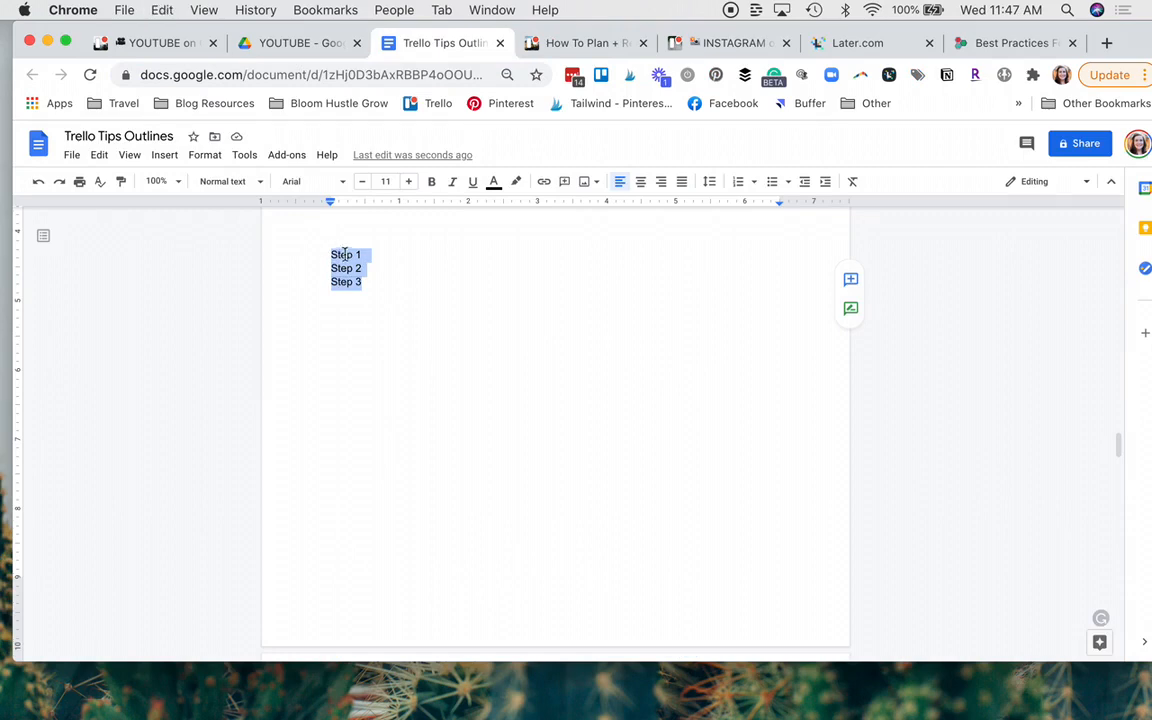
left_click(577, 45)
key("super+v")
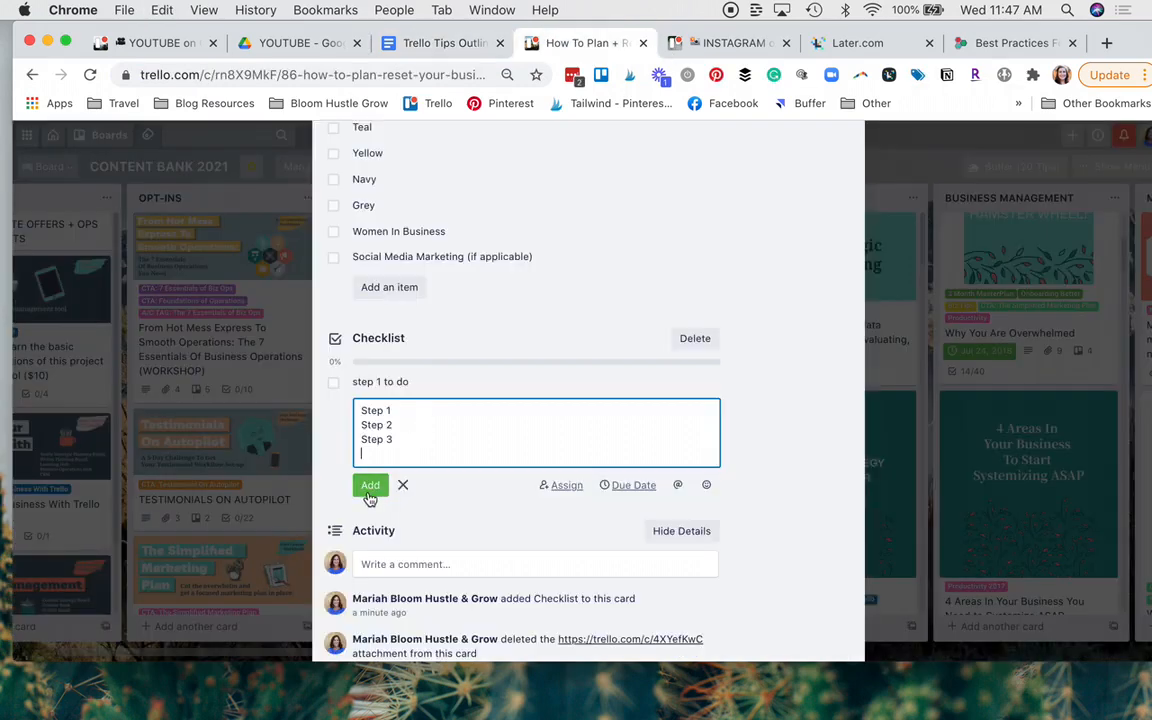
left_click(371, 487)
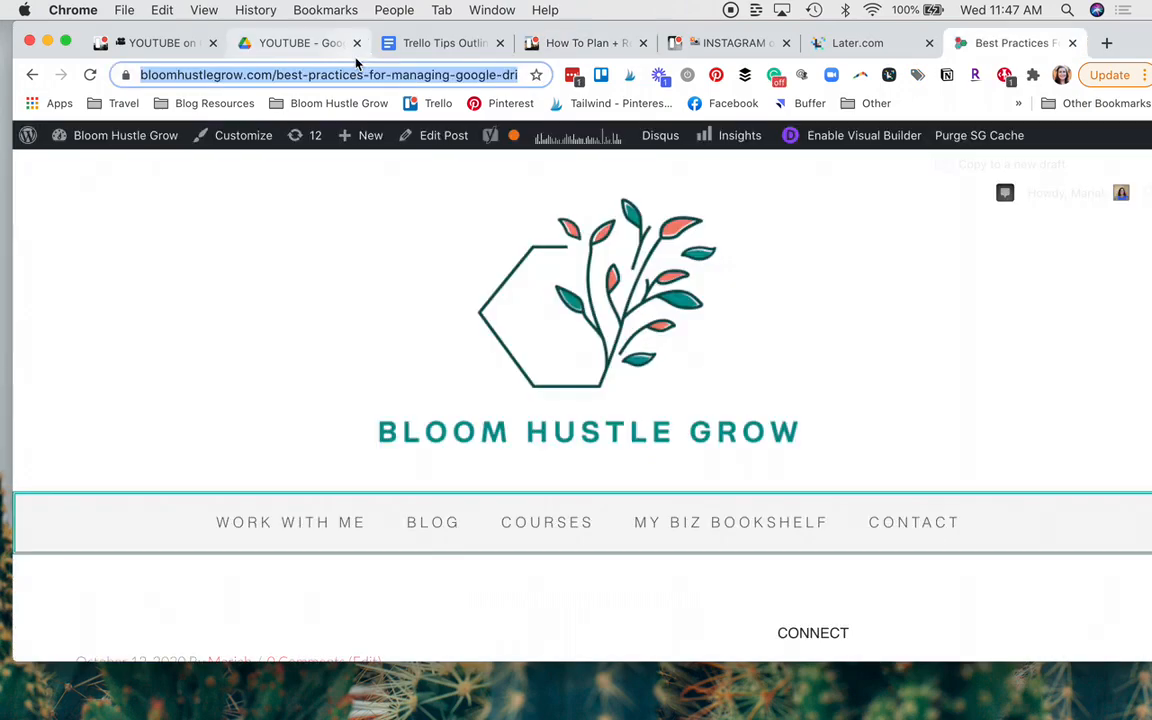
Step: Add the web address of the bloomhustlegrow.com post on managing Google Drive files as a checklist item
left_click(571, 45)
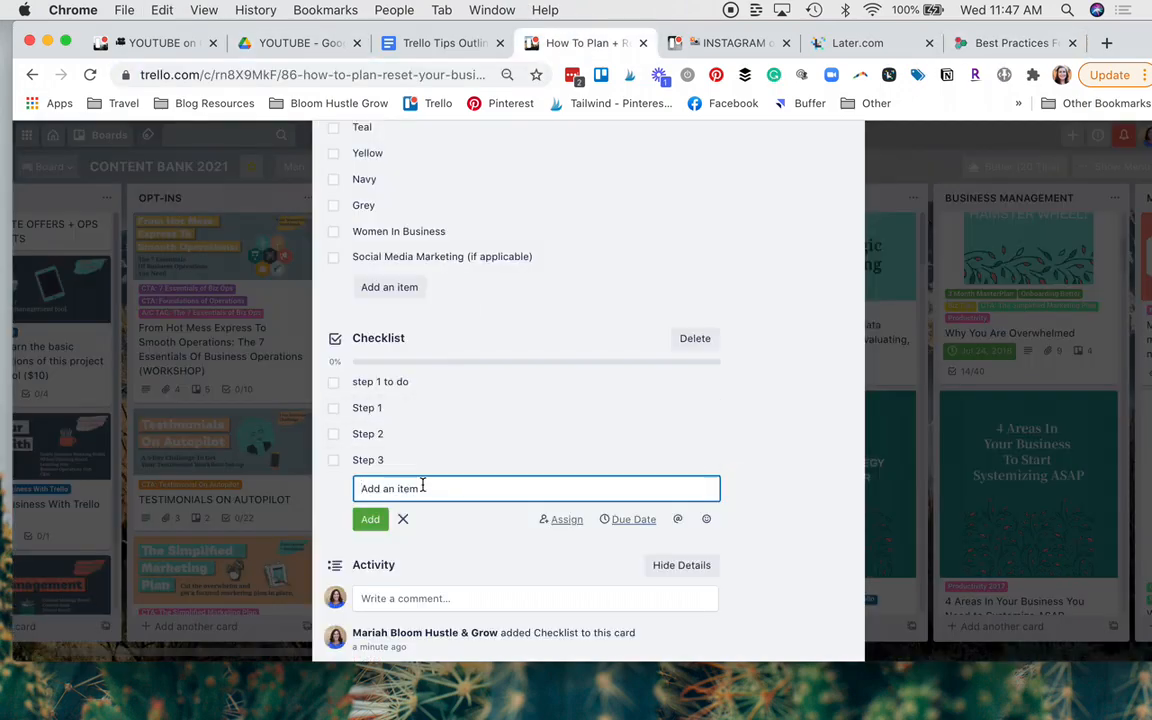
key("super+v")
left_click(372, 535)
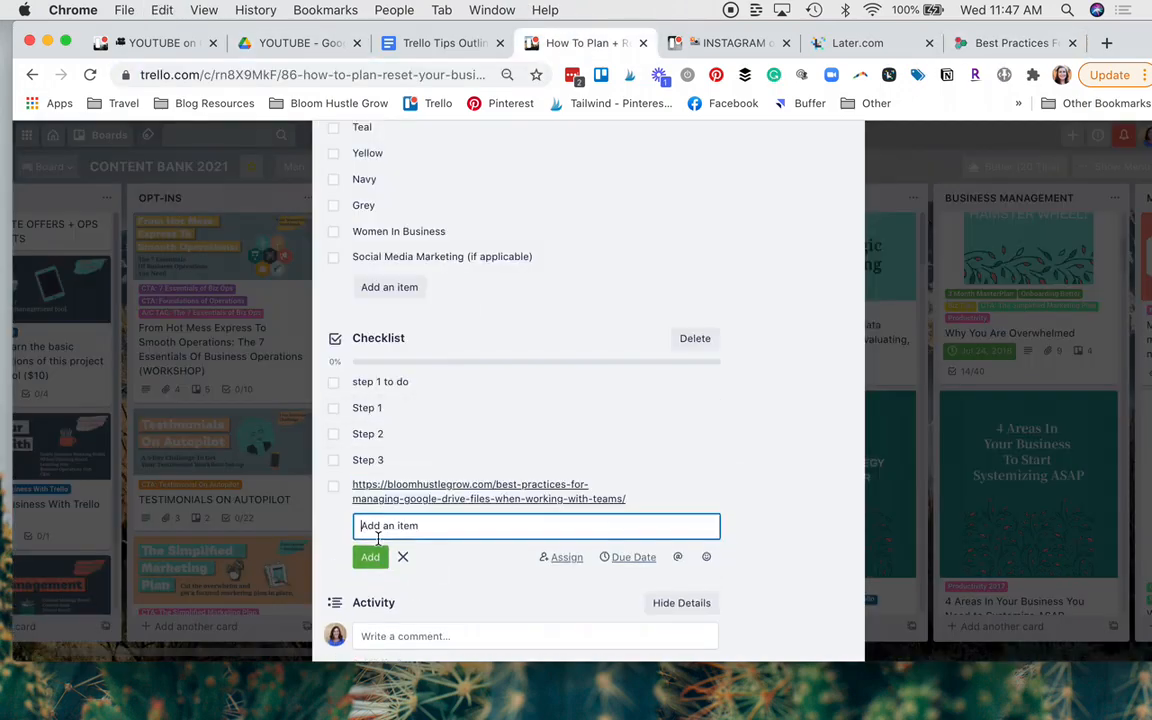
Step: Add a Loom video link as a checklist item, and briefly play and pause its embedded preview
left_click(464, 490)
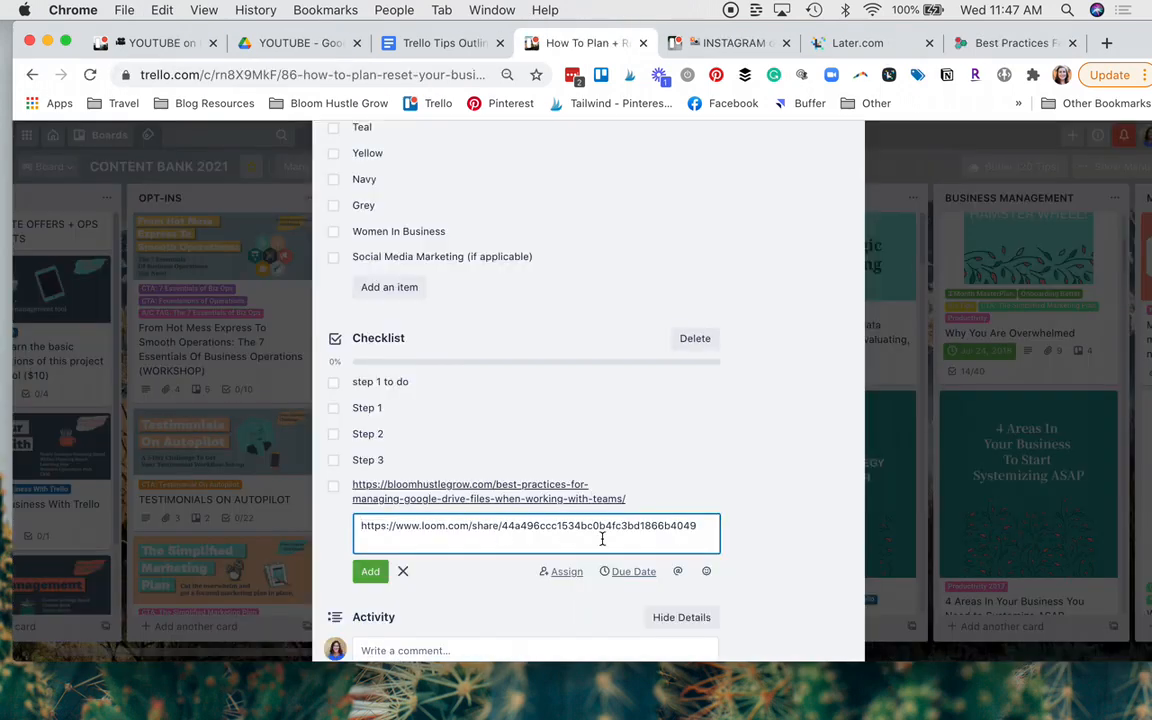
left_click(371, 571)
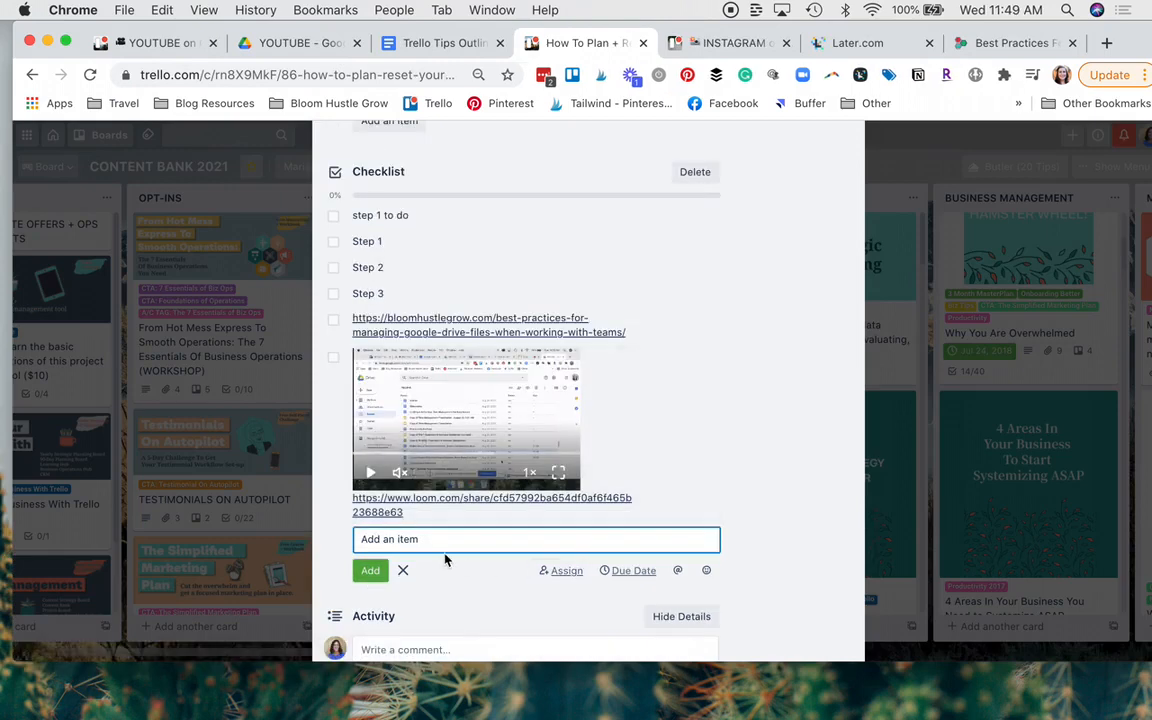
left_click(370, 474)
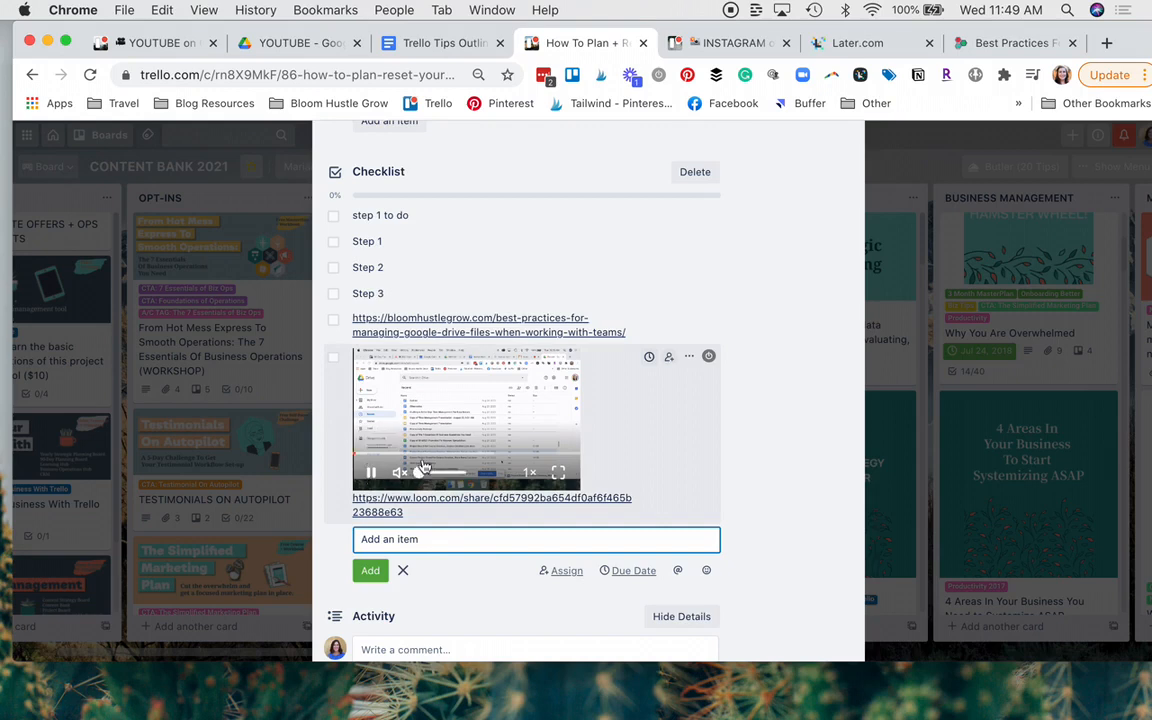
left_click(370, 474)
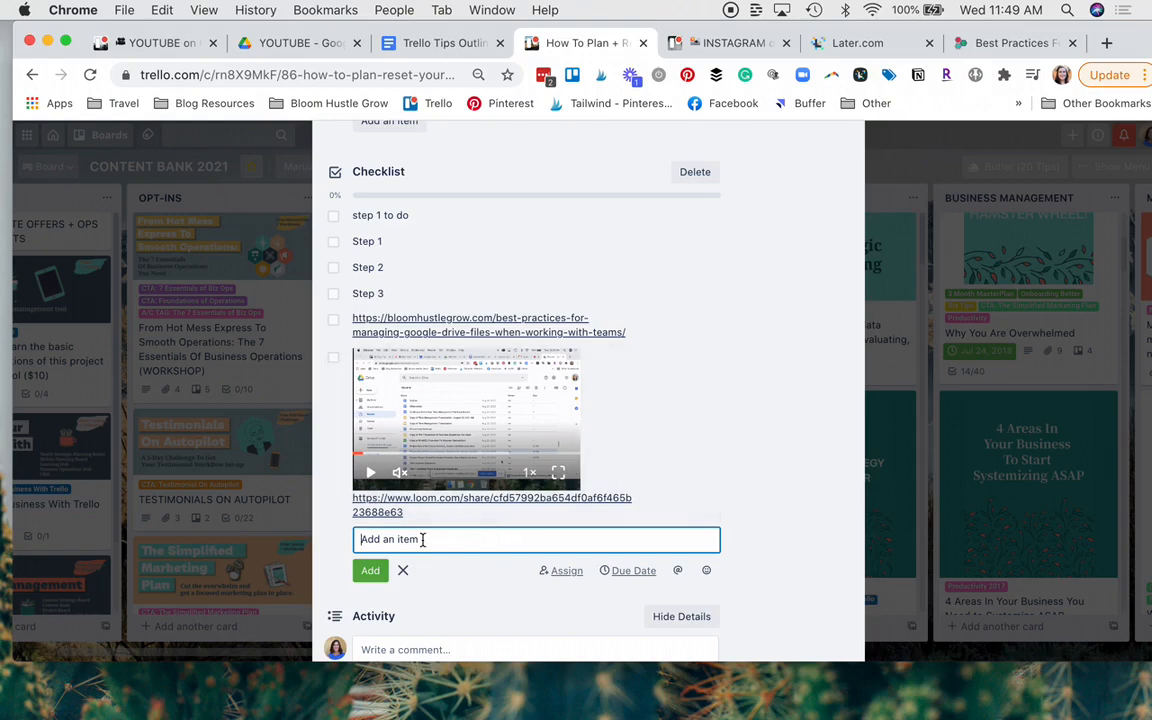
Step: Add a link to the INSTAGRAM card from the 2020 Editorial Calendar board as a checklist item, and finish adding items
left_click(741, 45)
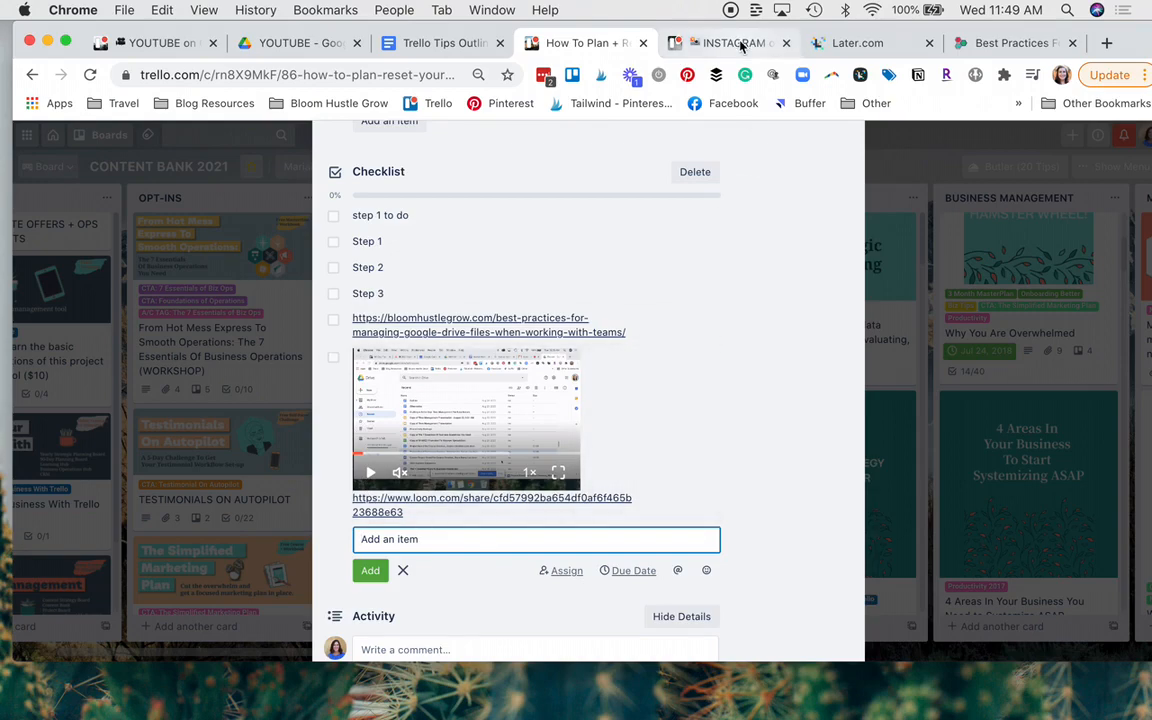
scroll(769, 450, "down", 2)
scroll(770, 451, "down", 2)
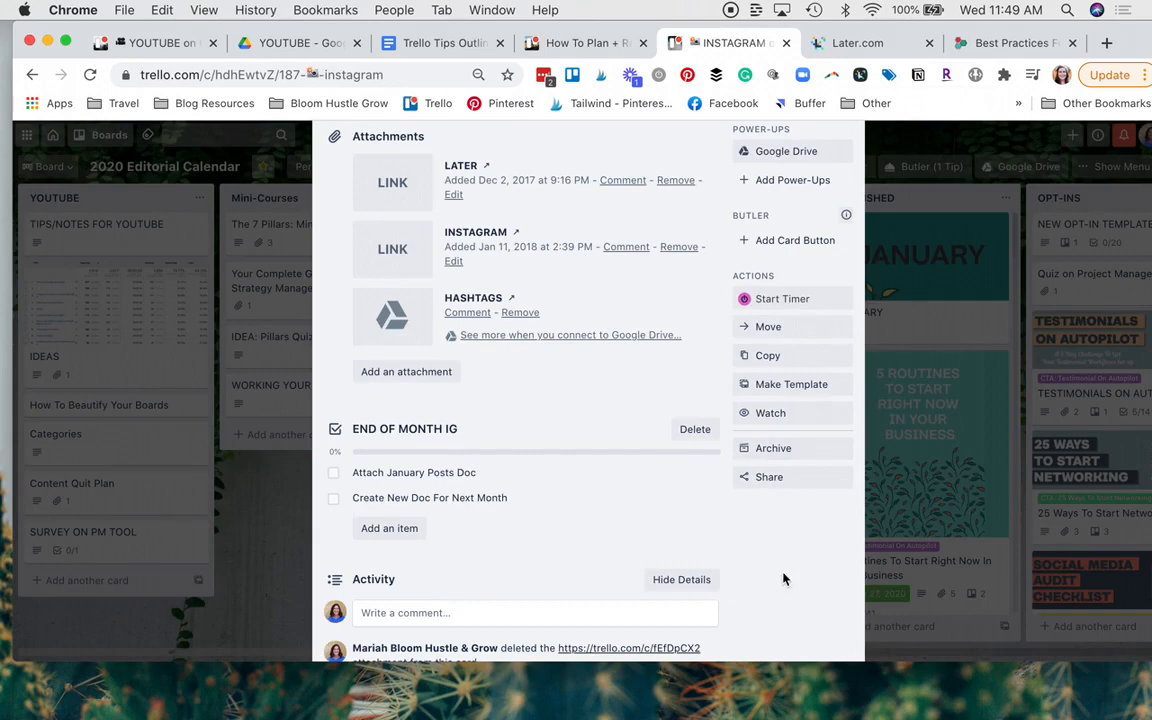
key("ctrl+shift+Tab")
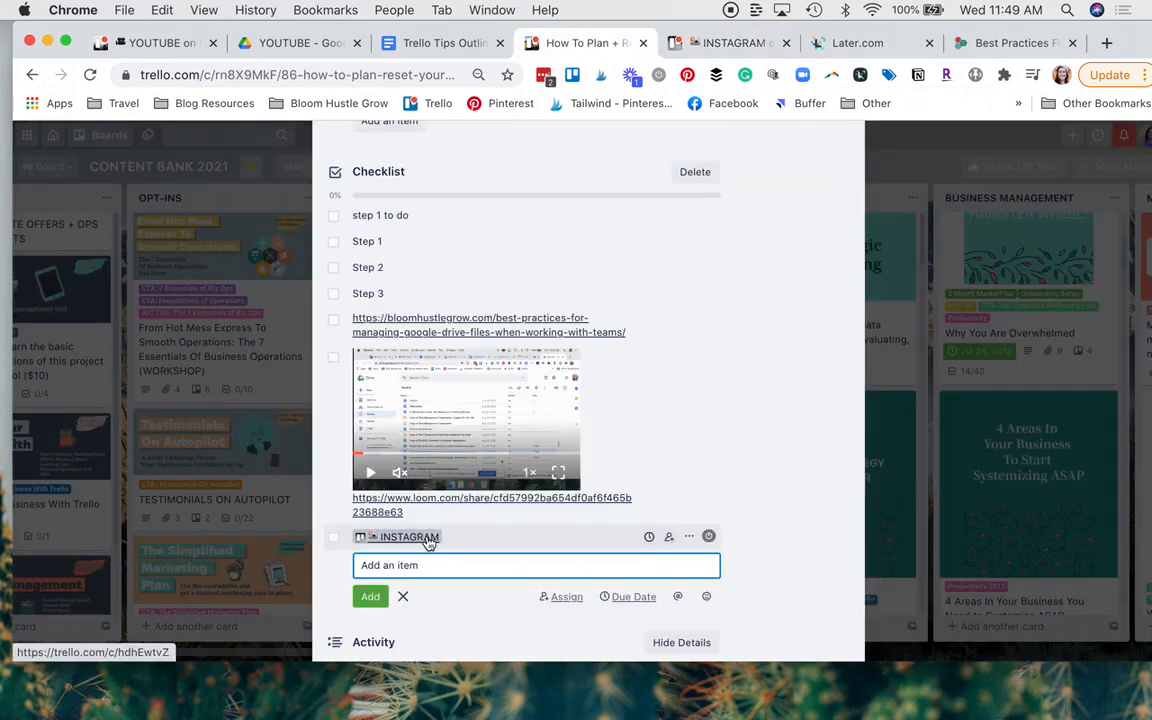
scroll(674, 411, "up", 1)
scroll(674, 411, "down", 1)
key("Escape")
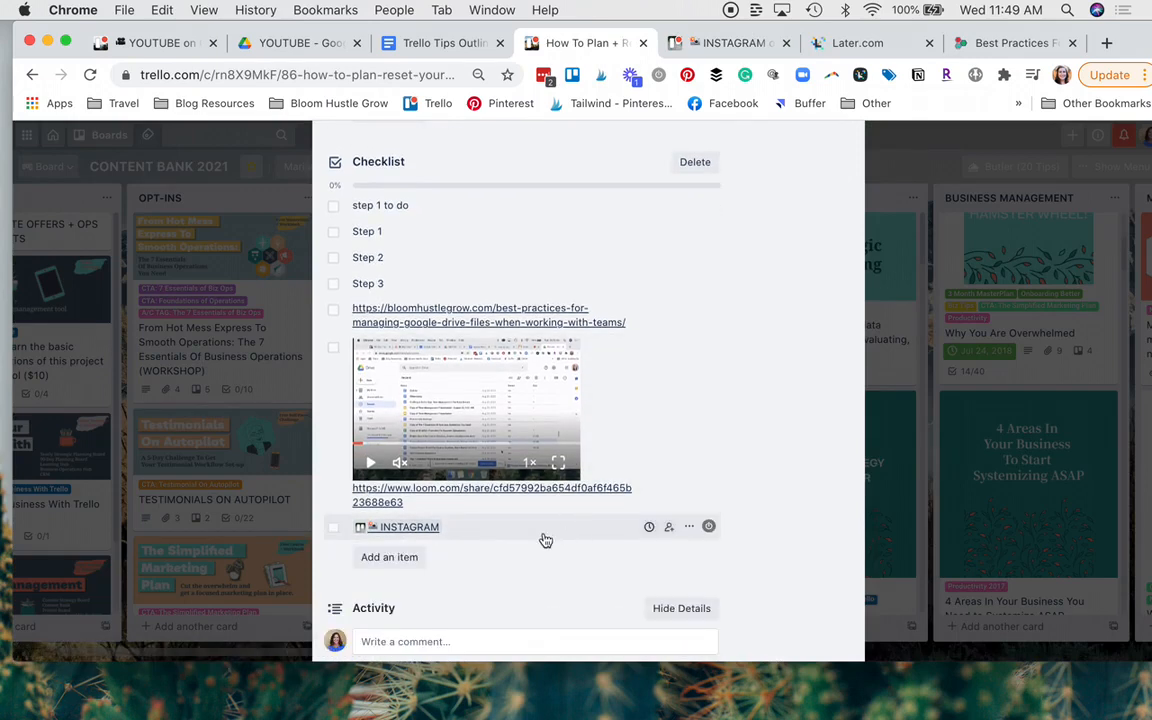
Step: View the actions available for the INSTAGRAM checklist item, and dismiss them without choosing any
left_click(689, 527)
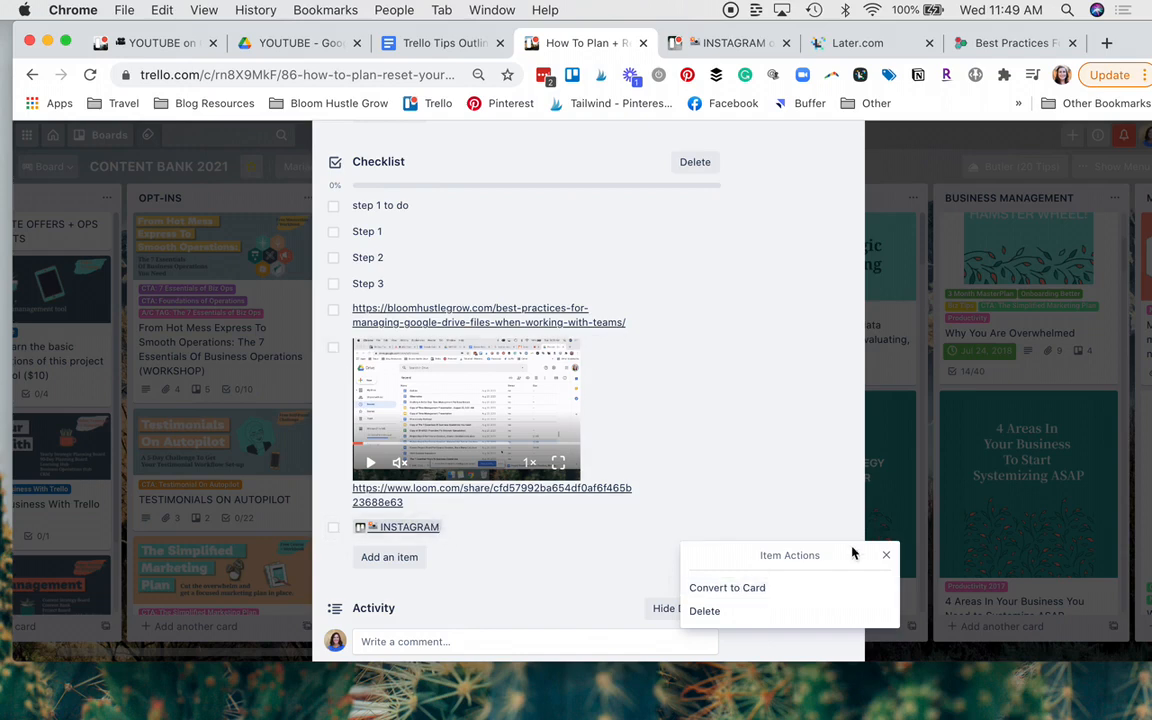
left_click(886, 561)
scroll(573, 518, "up", 1)
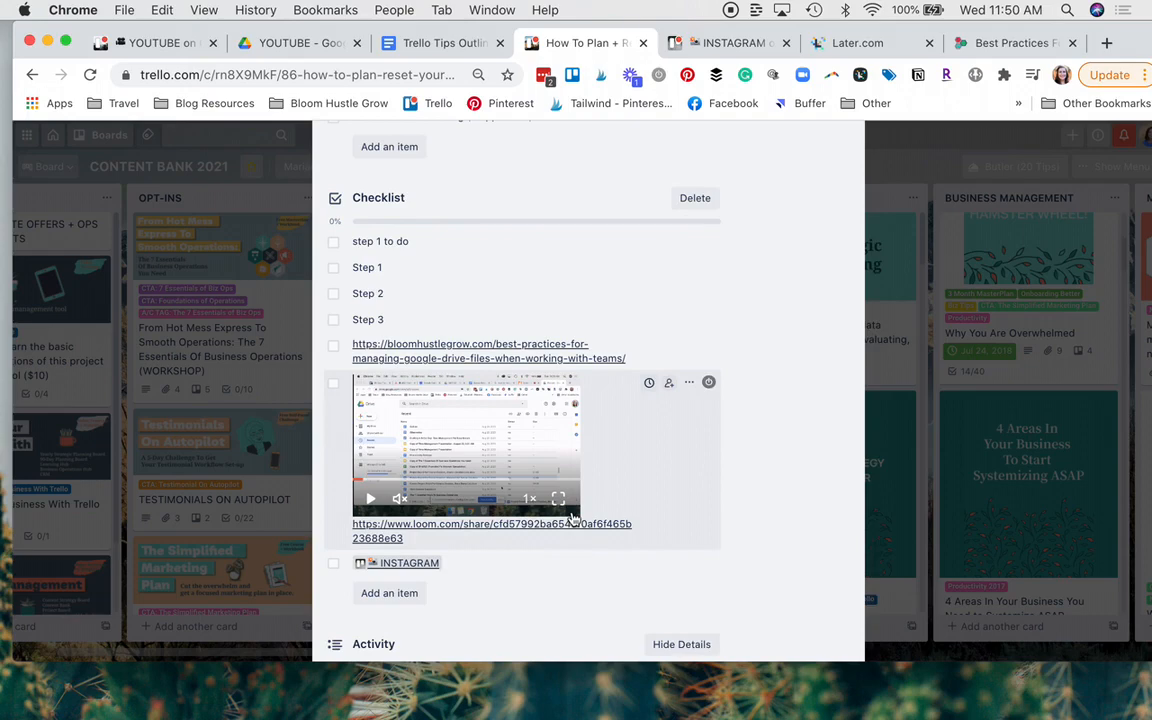
Step: Add a Blog Post Checklist to the card, copying its items from the 10 Secrets Of The Entrepreneurial Journey card
scroll(573, 518, "up", 20)
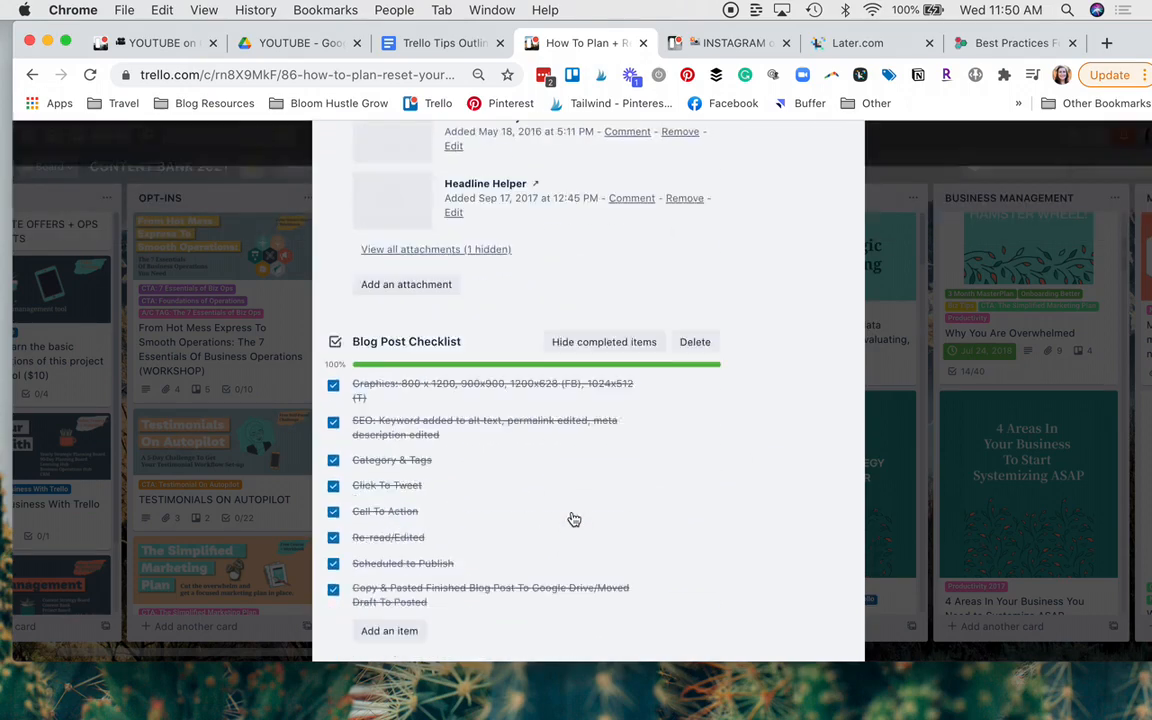
scroll(573, 518, "up", 5)
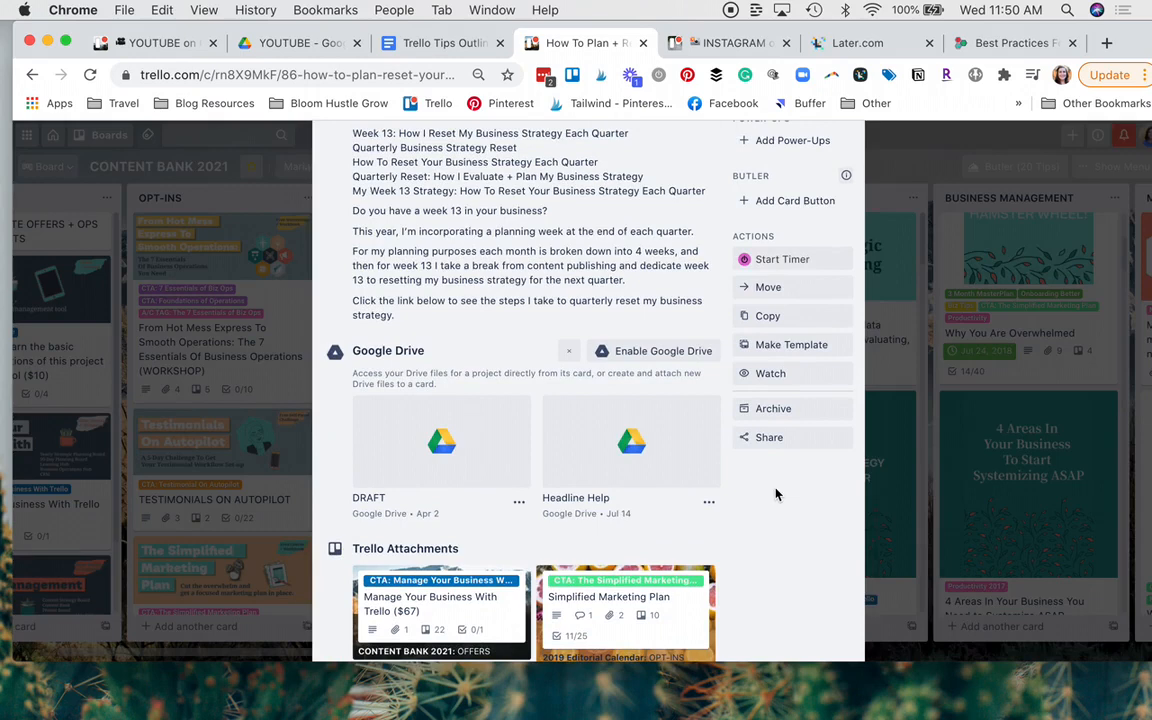
scroll(776, 494, "up", 5)
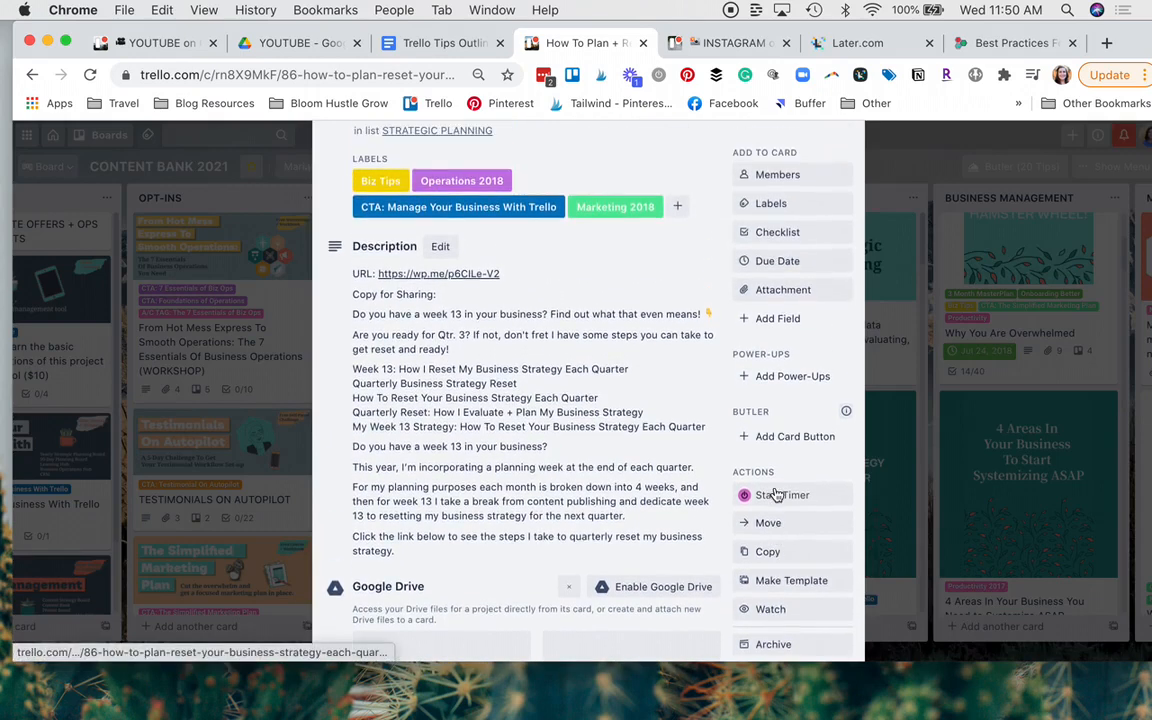
left_click(792, 231)
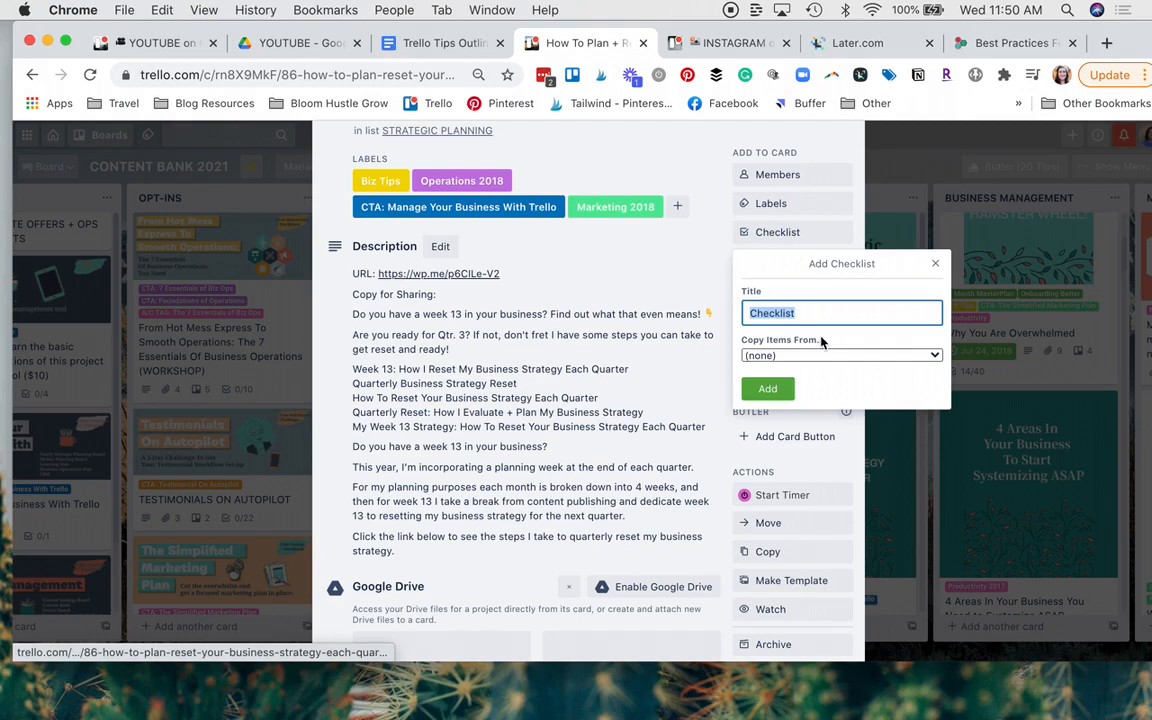
left_click(932, 356)
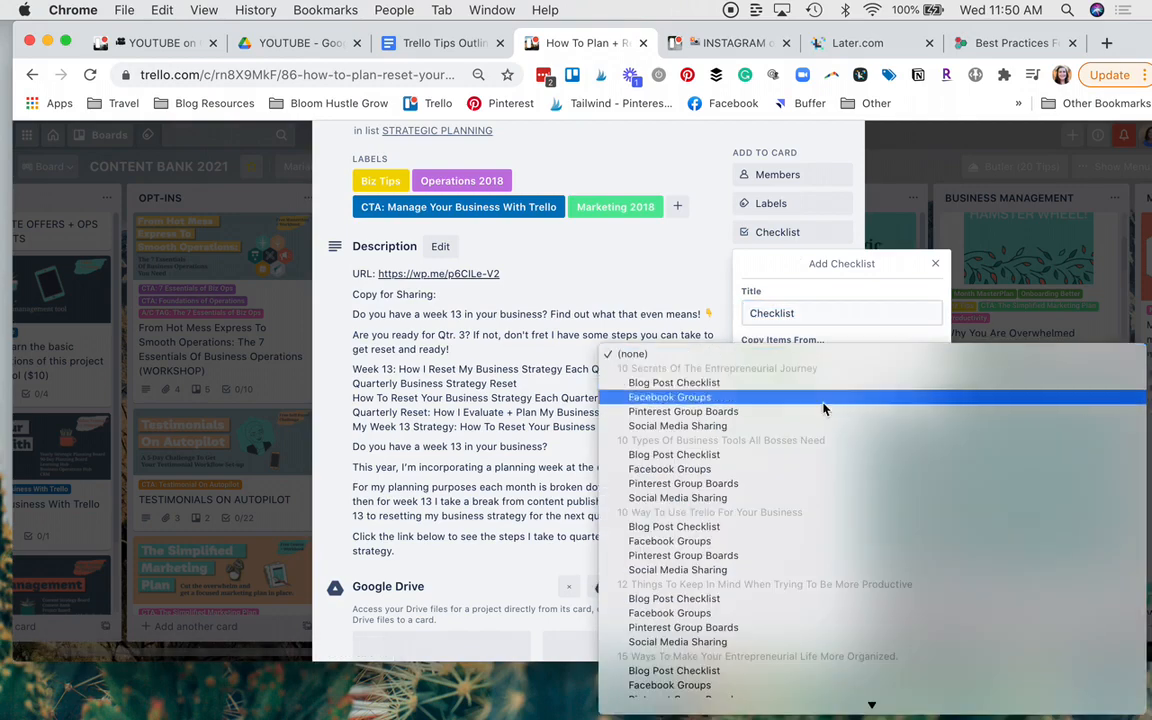
scroll(808, 442, "down", 5)
scroll(808, 442, "down", 10)
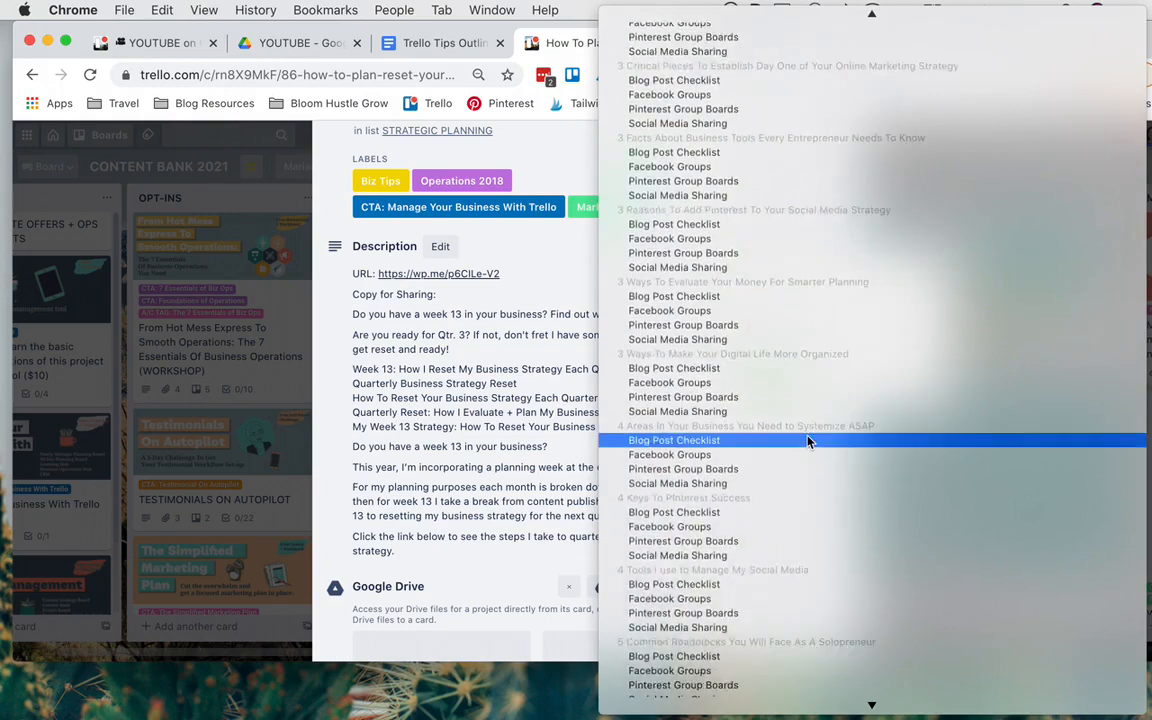
scroll(808, 442, "up", 15)
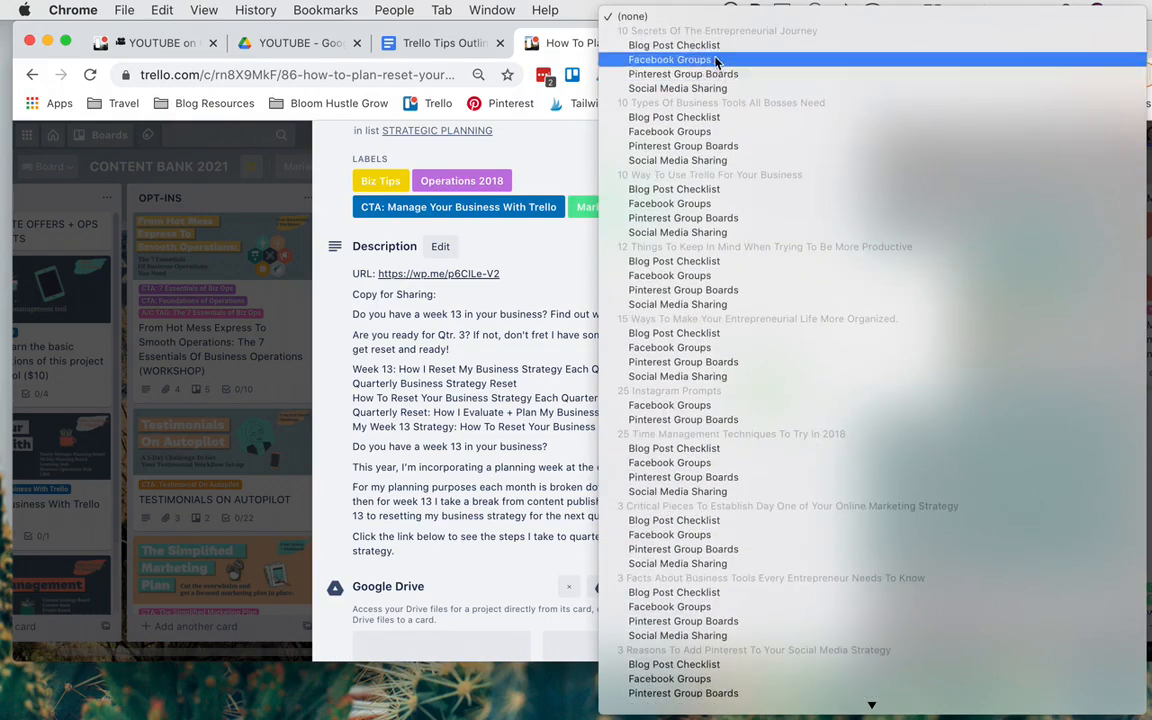
left_click(714, 45)
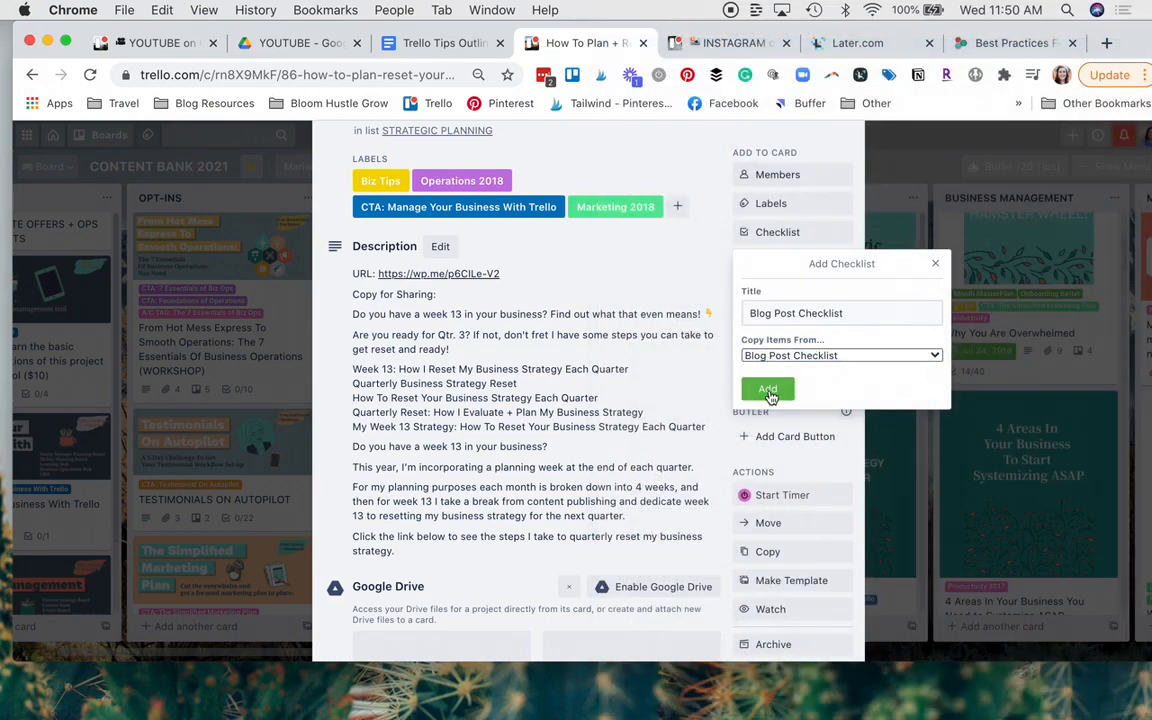
left_click(767, 388)
scroll(669, 411, "down", 2)
scroll(669, 411, "up", 1)
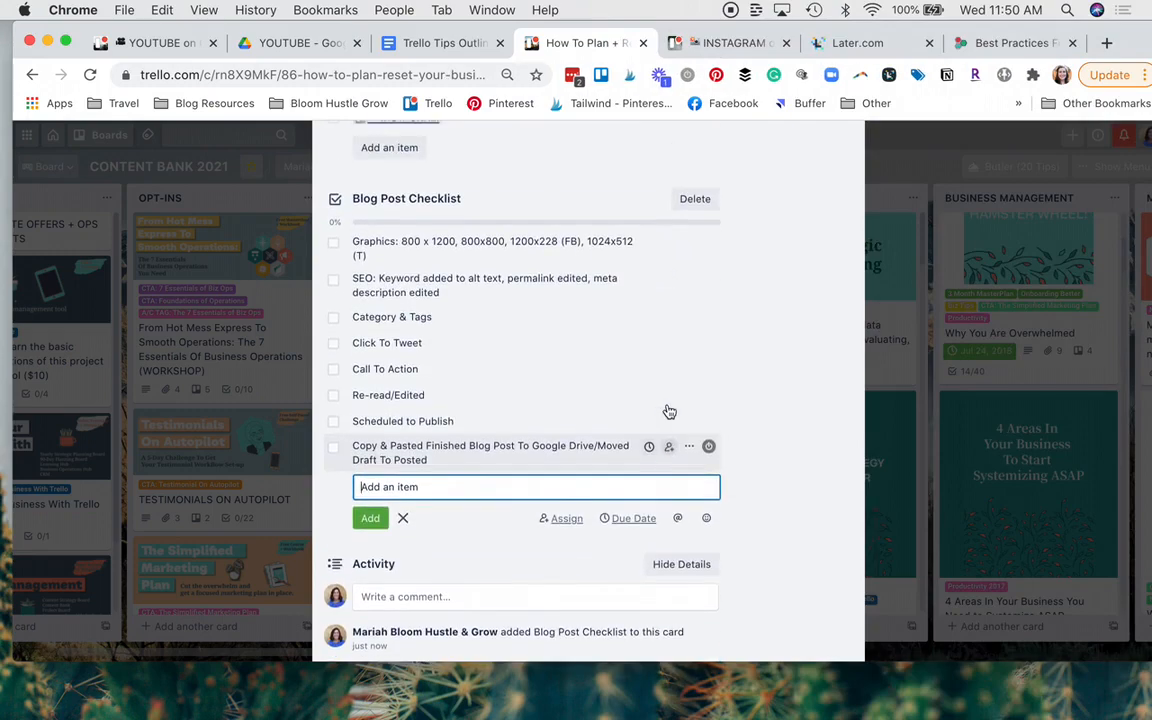
Step: Close the current card, view the labels and due date on the Why You Are Overwhelmed card, and return to the board
scroll(585, 412, "up", 10)
scroll(609, 399, "down", 2)
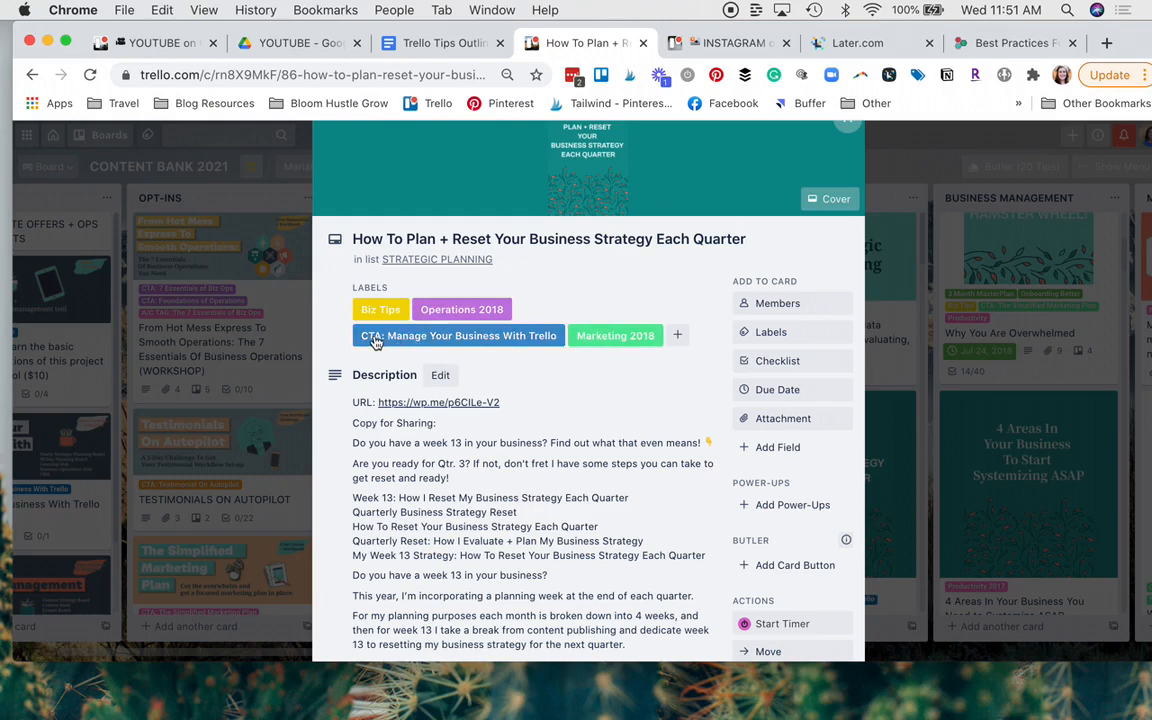
left_click(1034, 379)
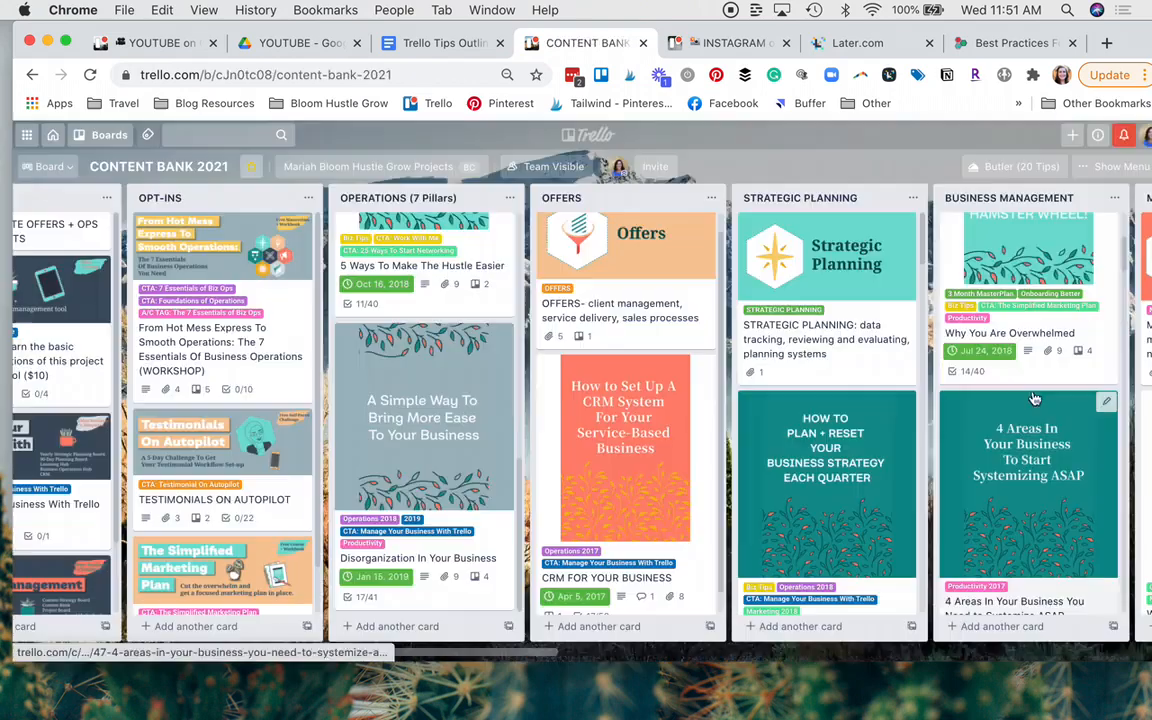
left_click(1034, 379)
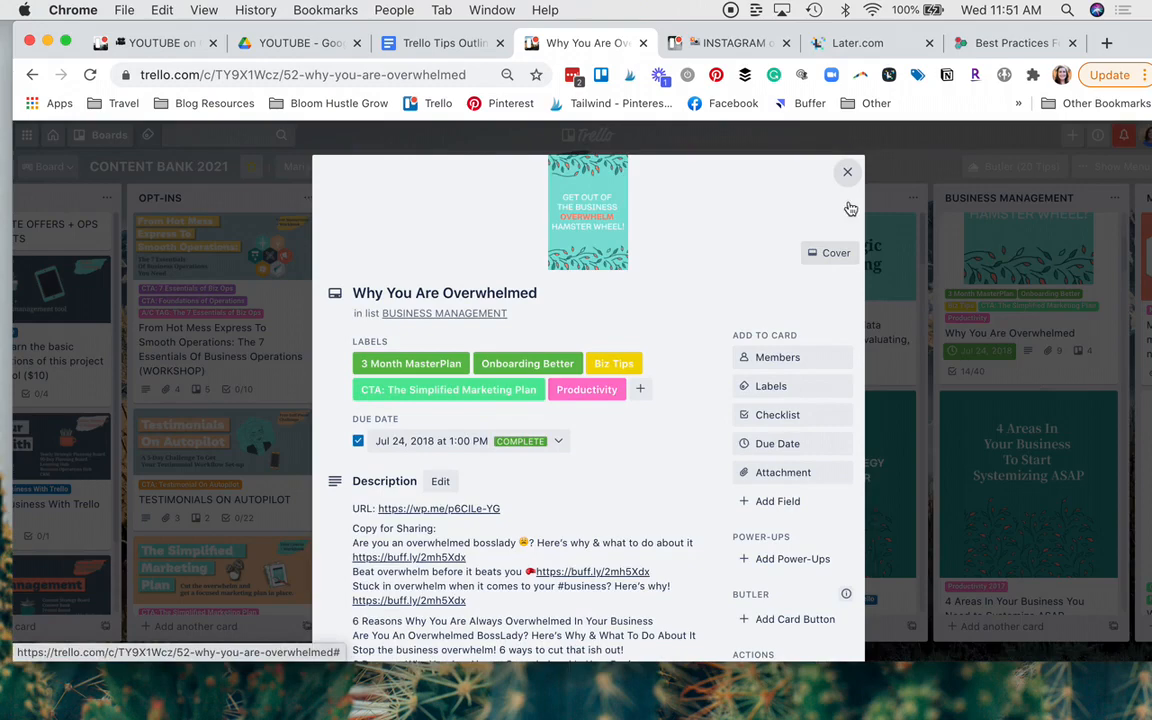
left_click(847, 172)
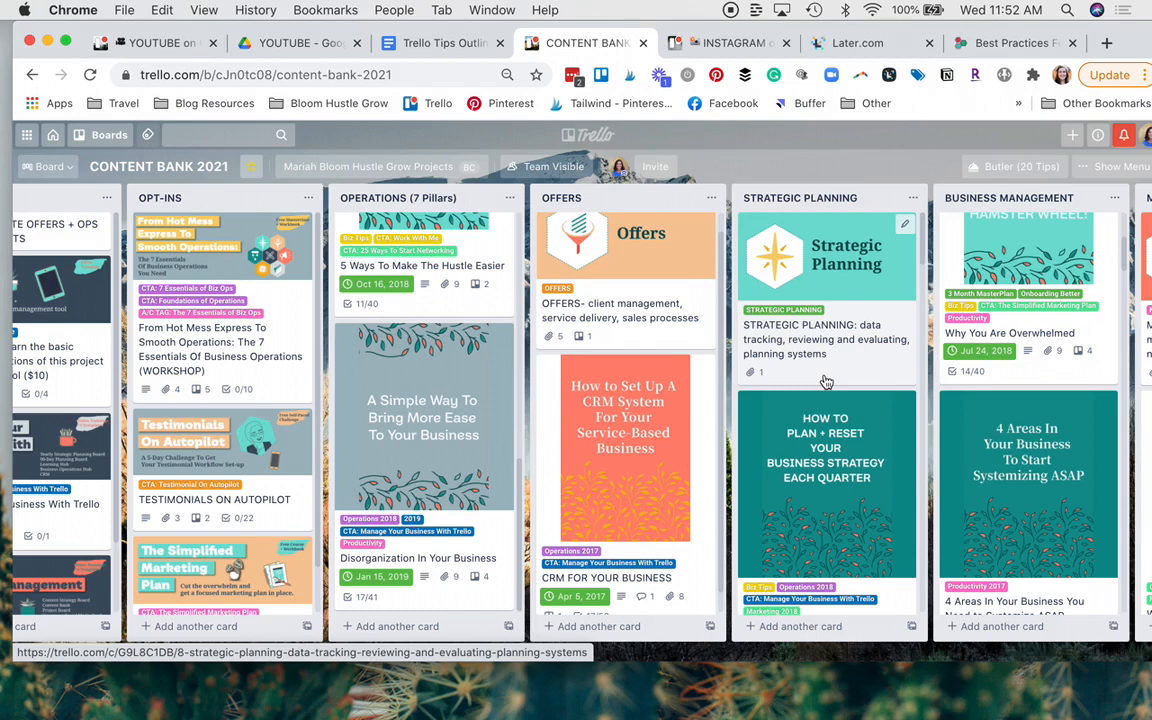
Step: Search the board's labels for "Cta" and filter the cards by the label CTA: 7 Essentials of Biz Ops
left_click(1118, 166)
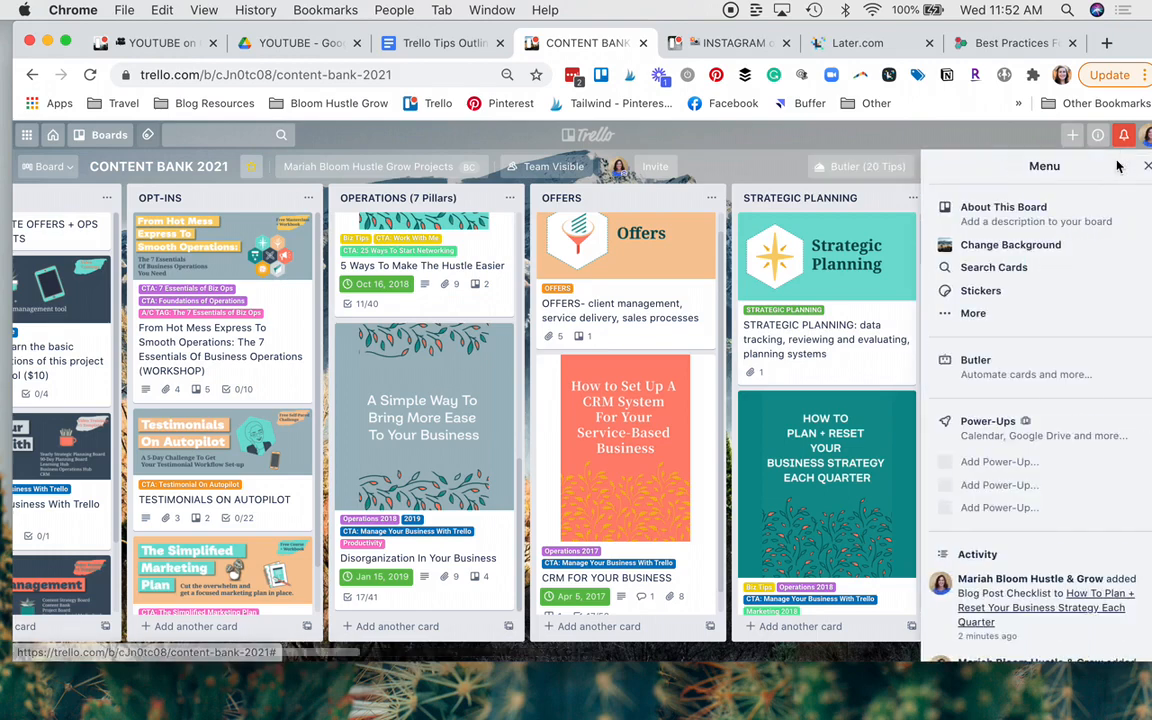
left_click(1003, 267)
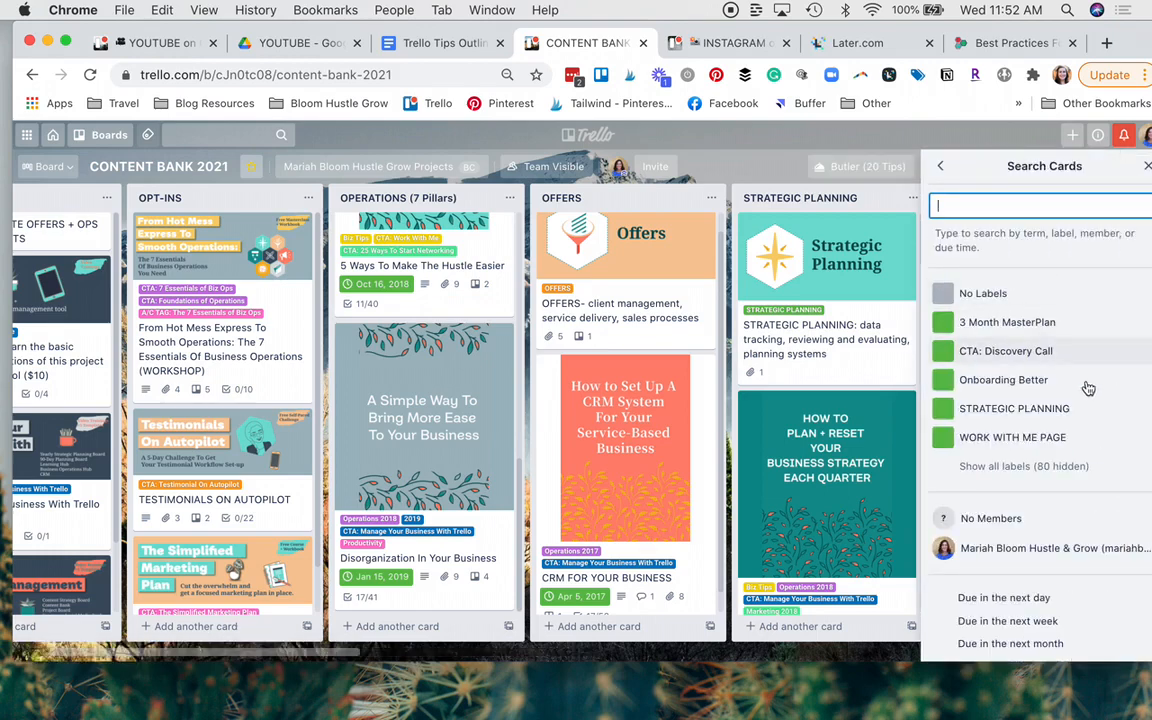
scroll(1090, 453, "down", 5)
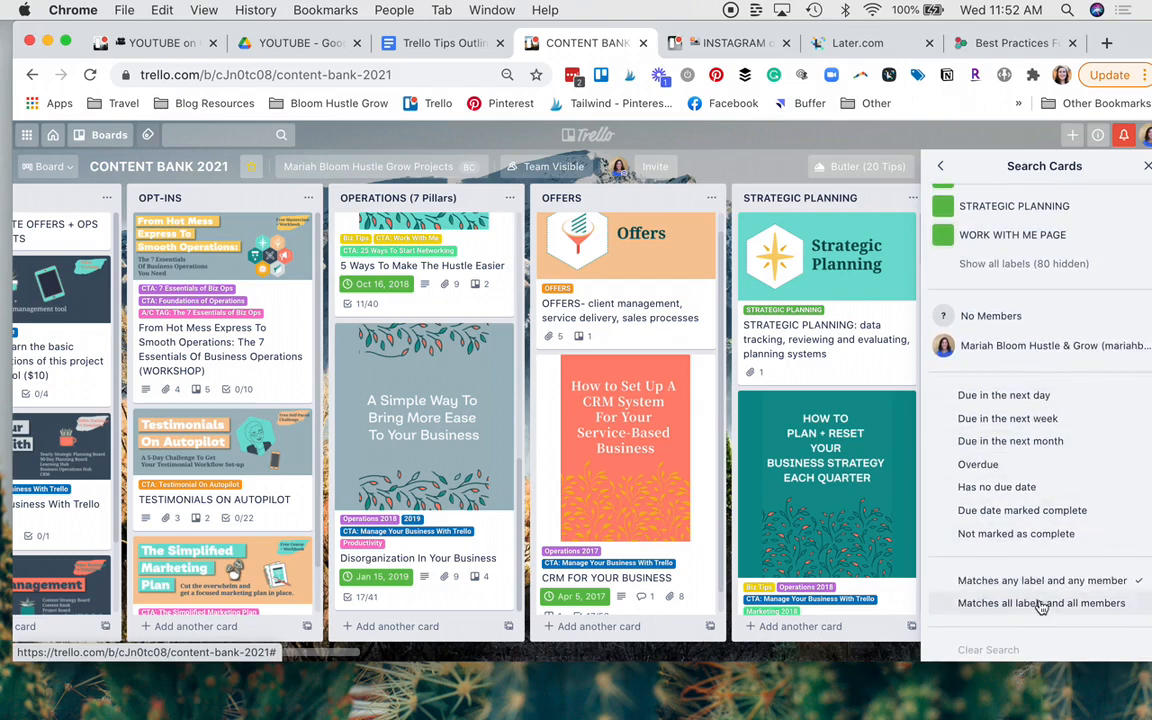
scroll(1038, 603, "up", 5)
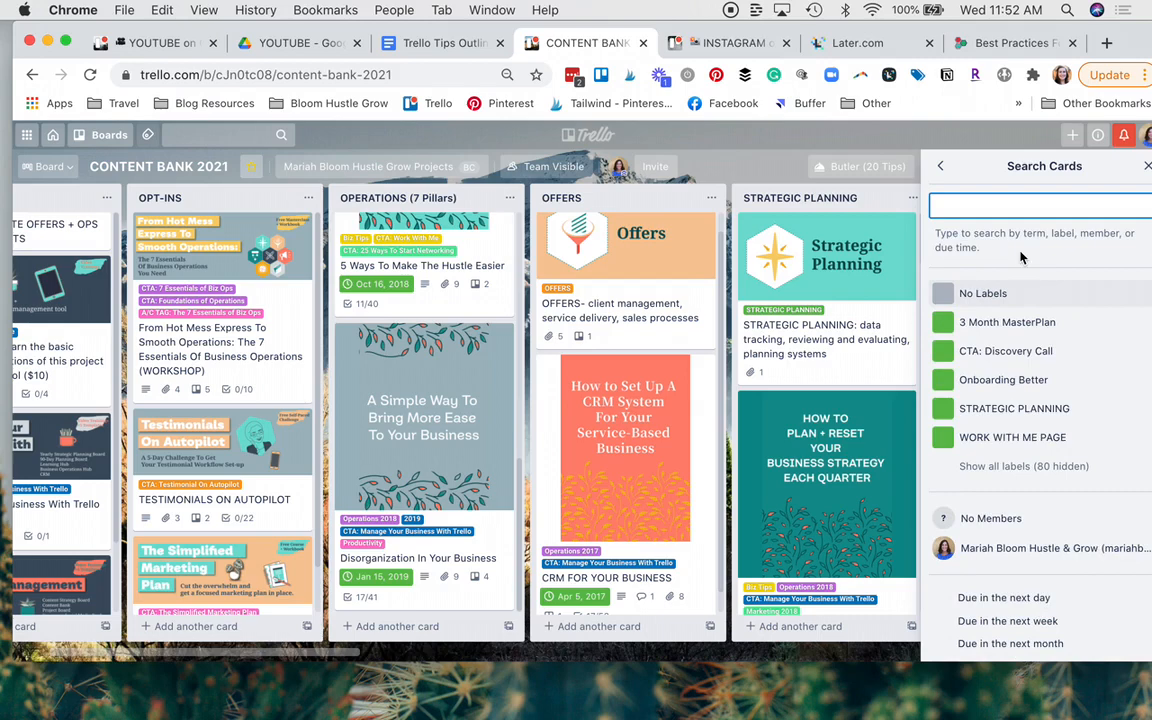
type("Cta")
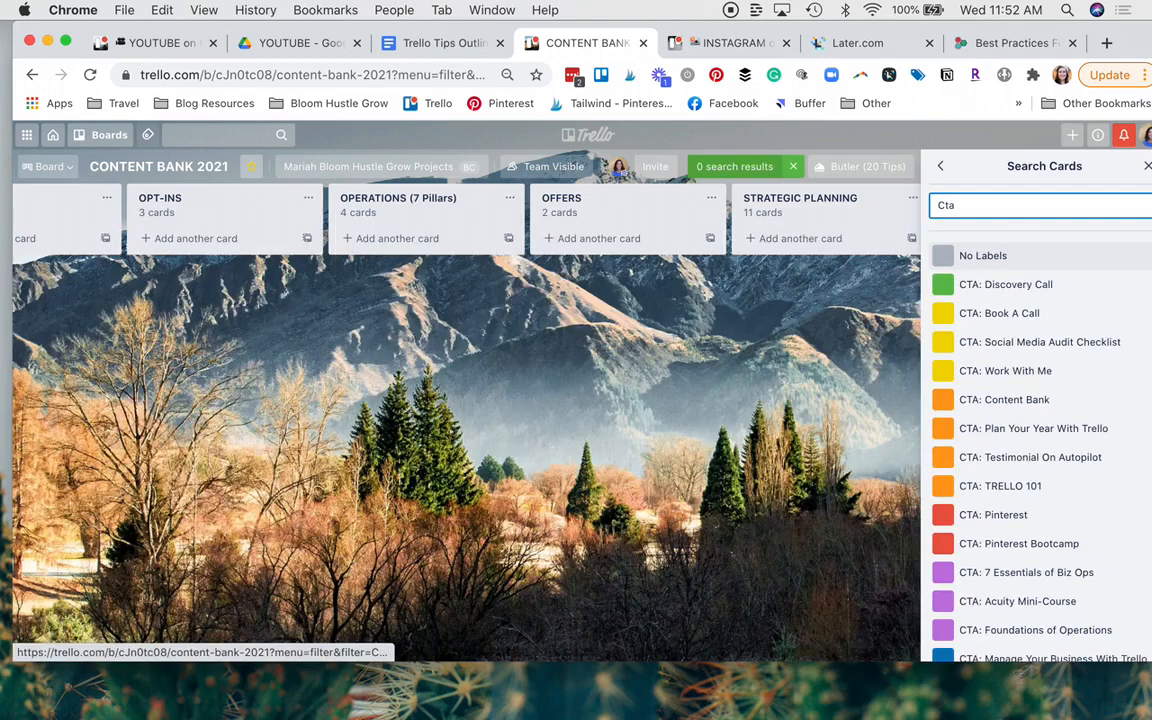
scroll(1052, 472, "down", 2)
left_click(1052, 468)
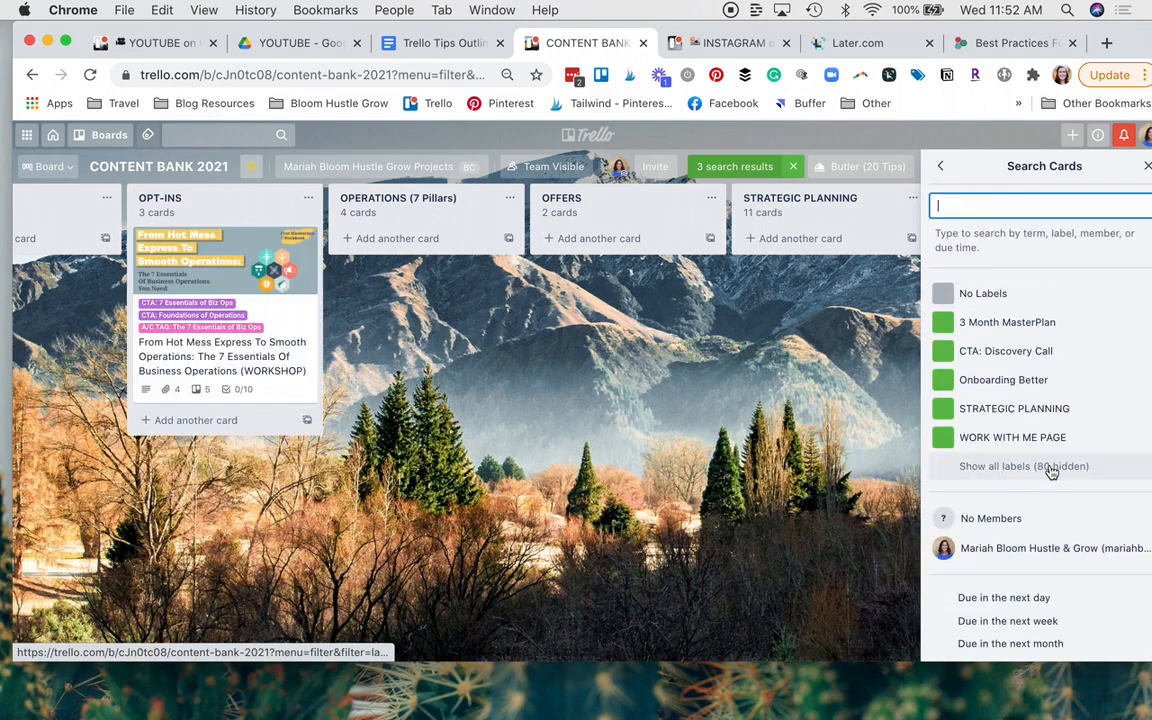
left_click(1148, 167)
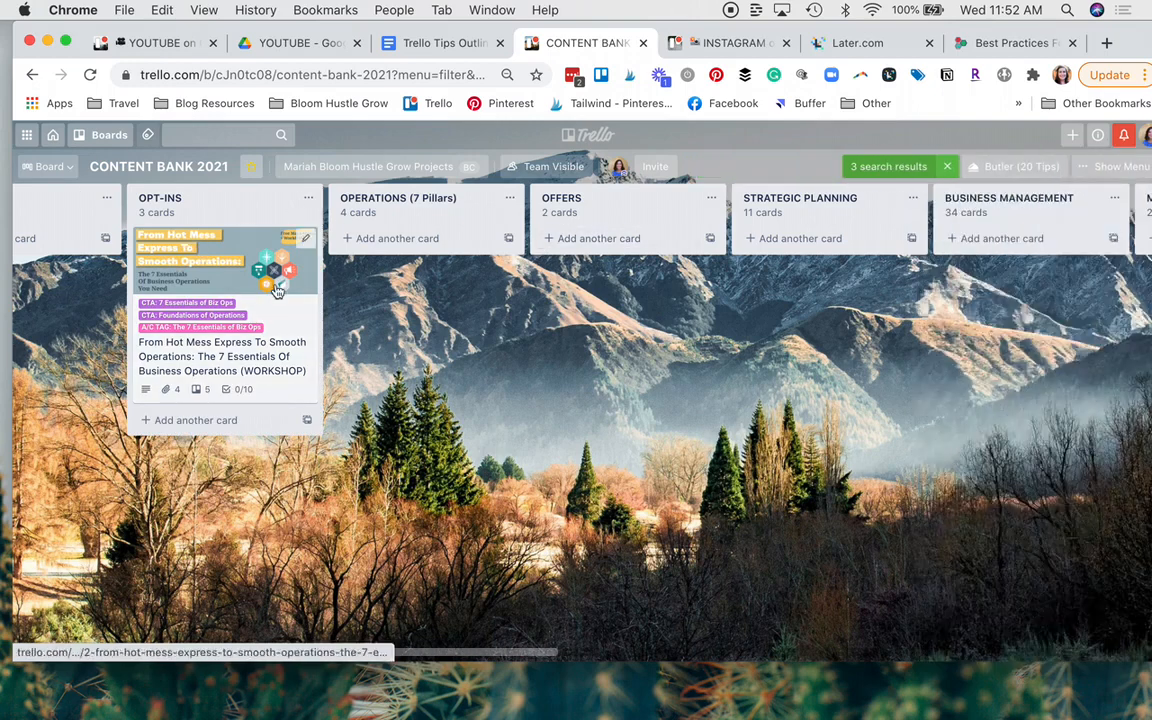
Step: Examine the filtered cards across the board's lists, from OPT-INS to INFORMATION, and clear the label filter
scroll(240, 310, "right", 1)
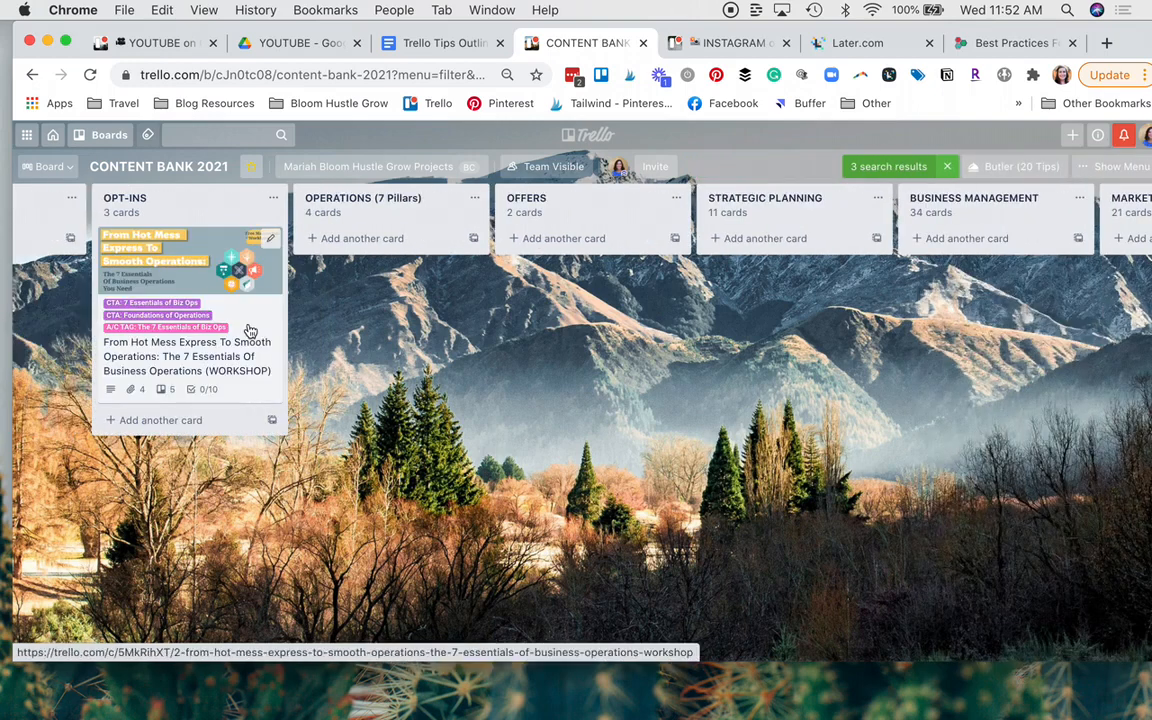
scroll(250, 331, "right", 10)
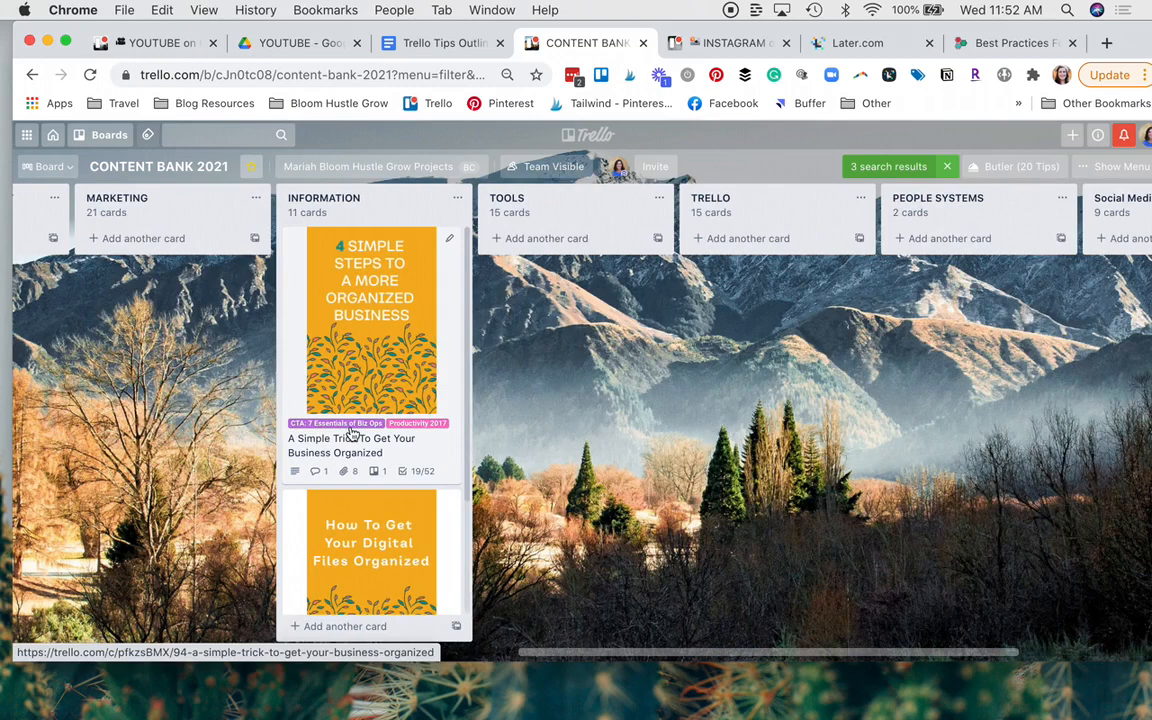
scroll(352, 432, "down", 3)
scroll(352, 434, "up", 3)
scroll(352, 434, "left", 3)
scroll(352, 432, "left", 8)
scroll(352, 432, "right", 8)
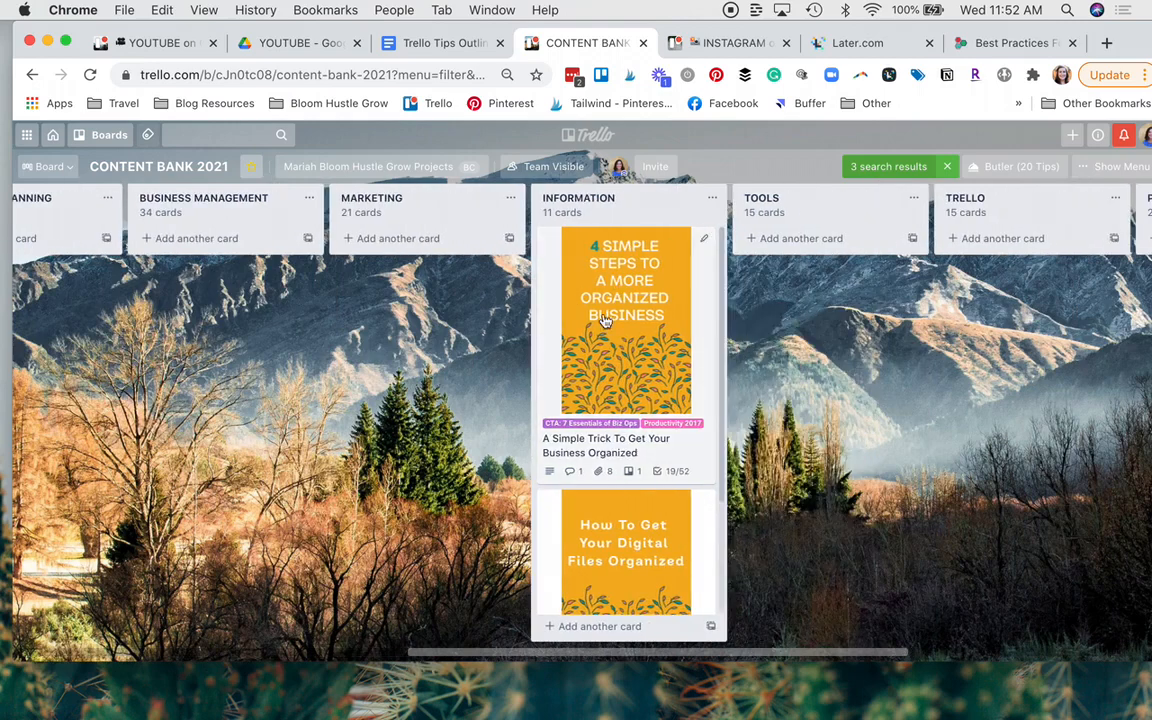
scroll(600, 420, "left", 5)
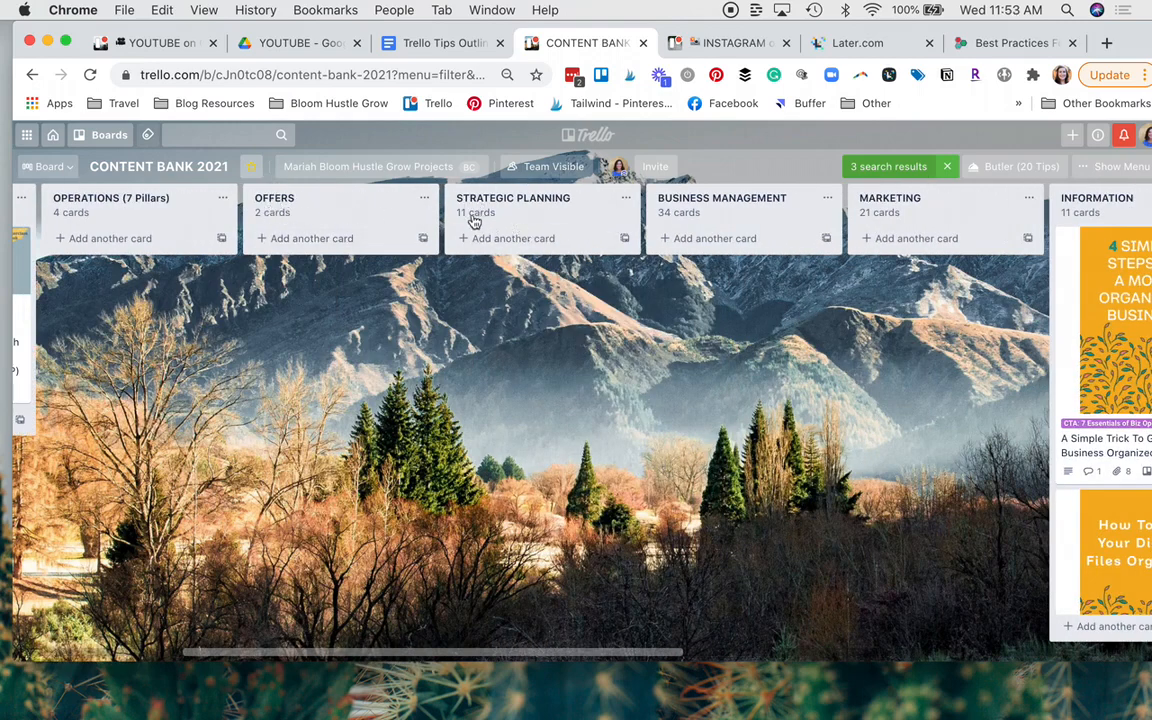
scroll(543, 367, "left", 4)
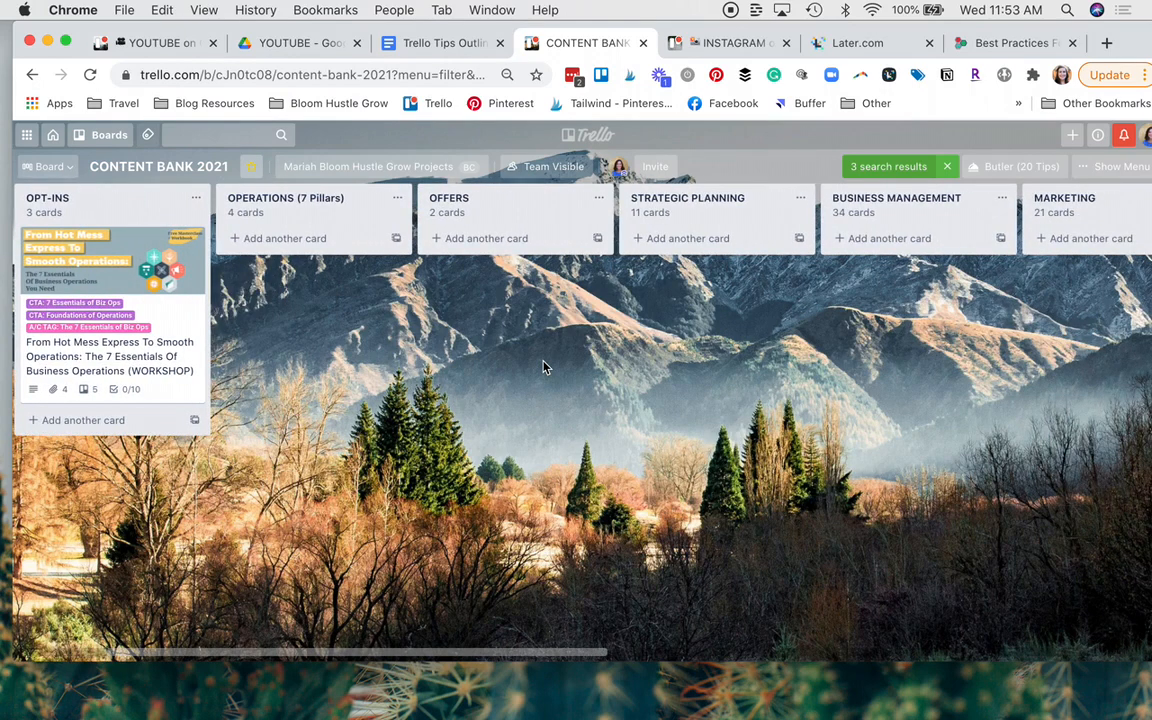
left_click(947, 167)
Step: Show all labels in the card search and filter the board by the label Biz Tips 2017
left_click(1115, 167)
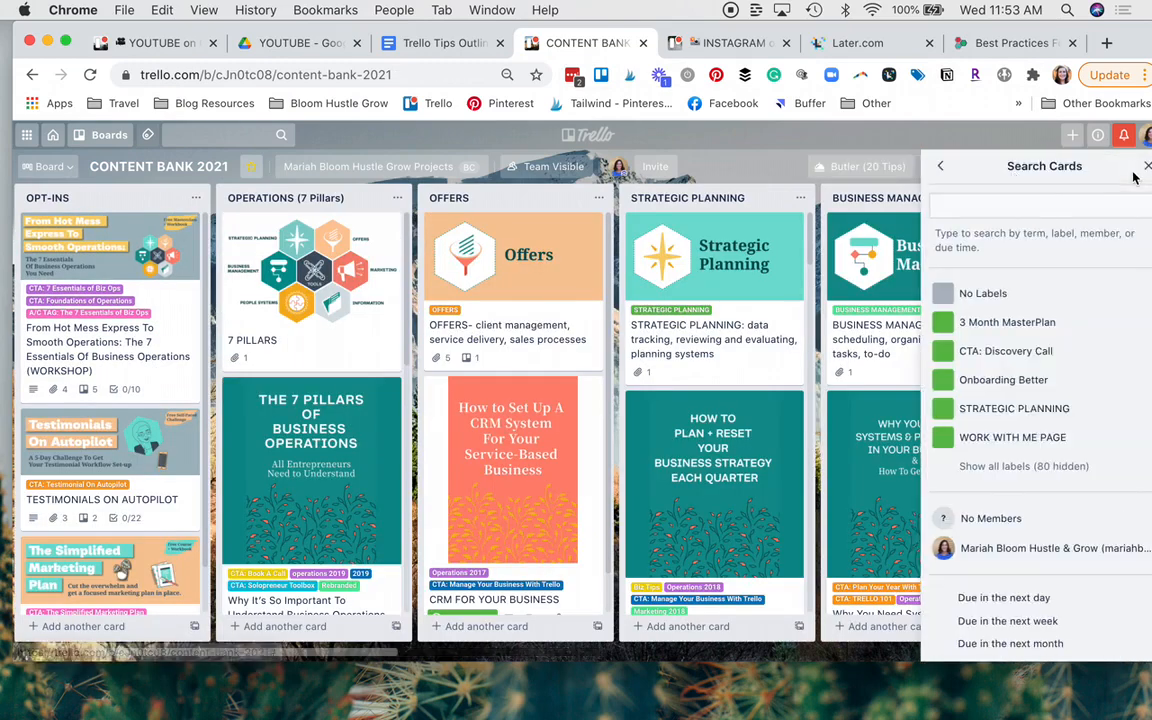
left_click(990, 466)
scroll(989, 475, "down", 2)
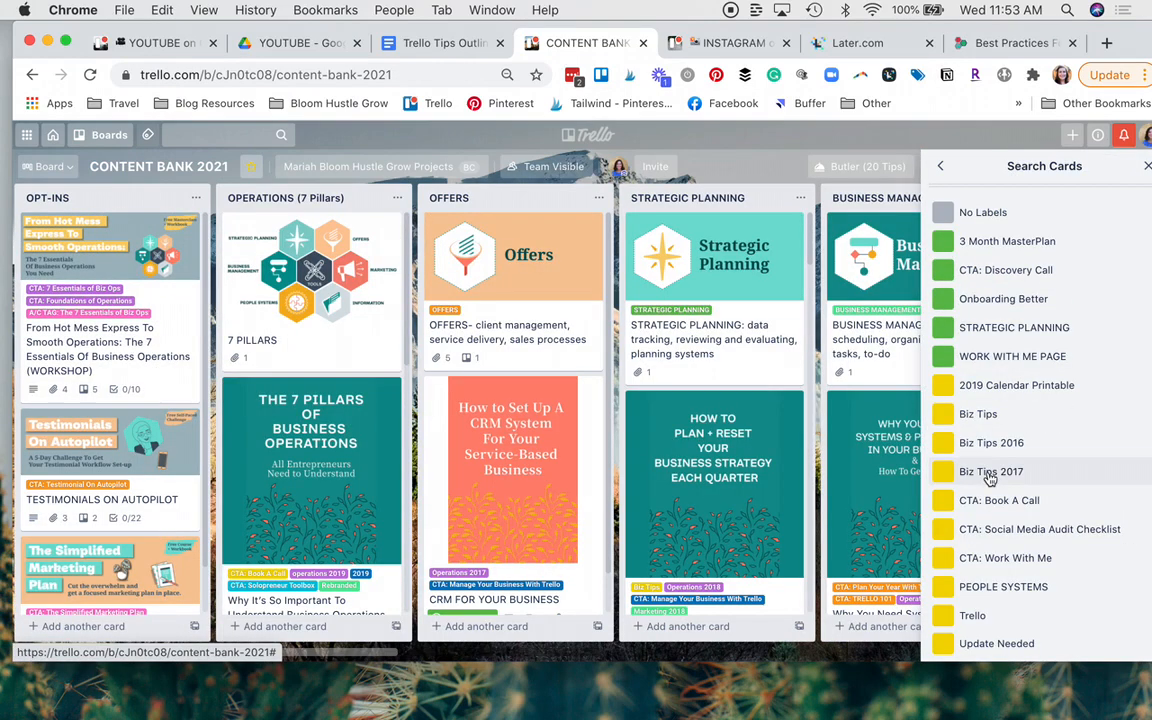
left_click(990, 477)
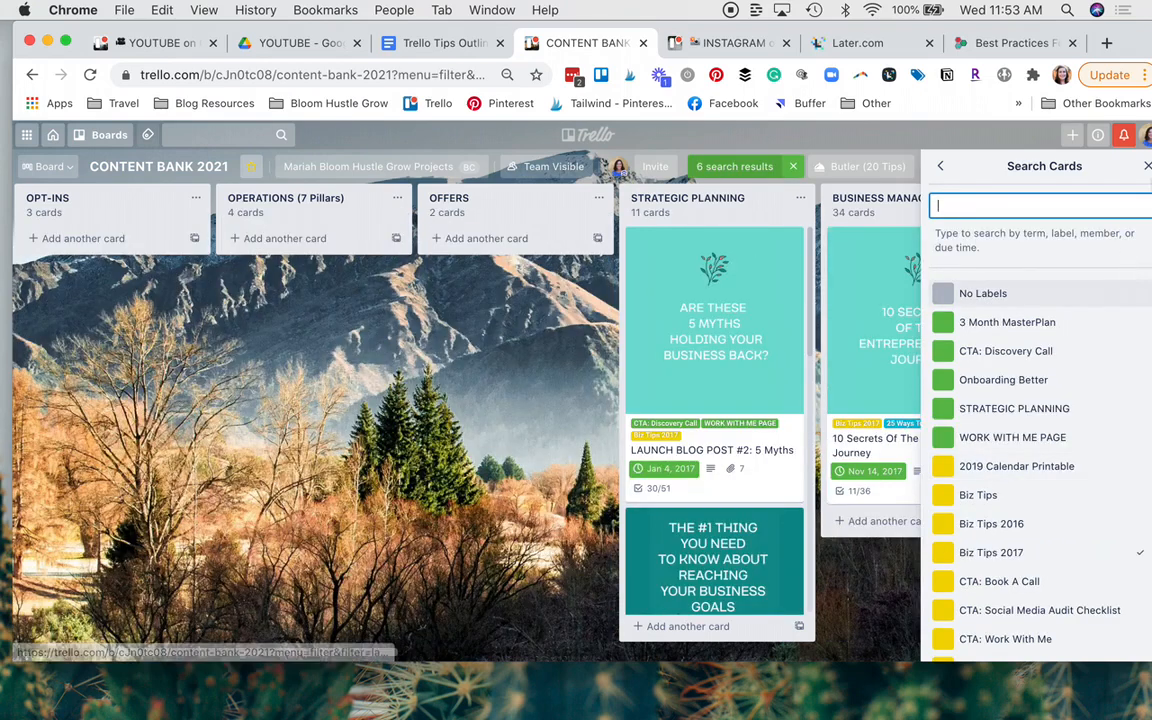
left_click(1147, 166)
Step: Review the Biz Tips 2017 cards across the board's lists, and remove the filter
scroll(905, 423, "right", 5)
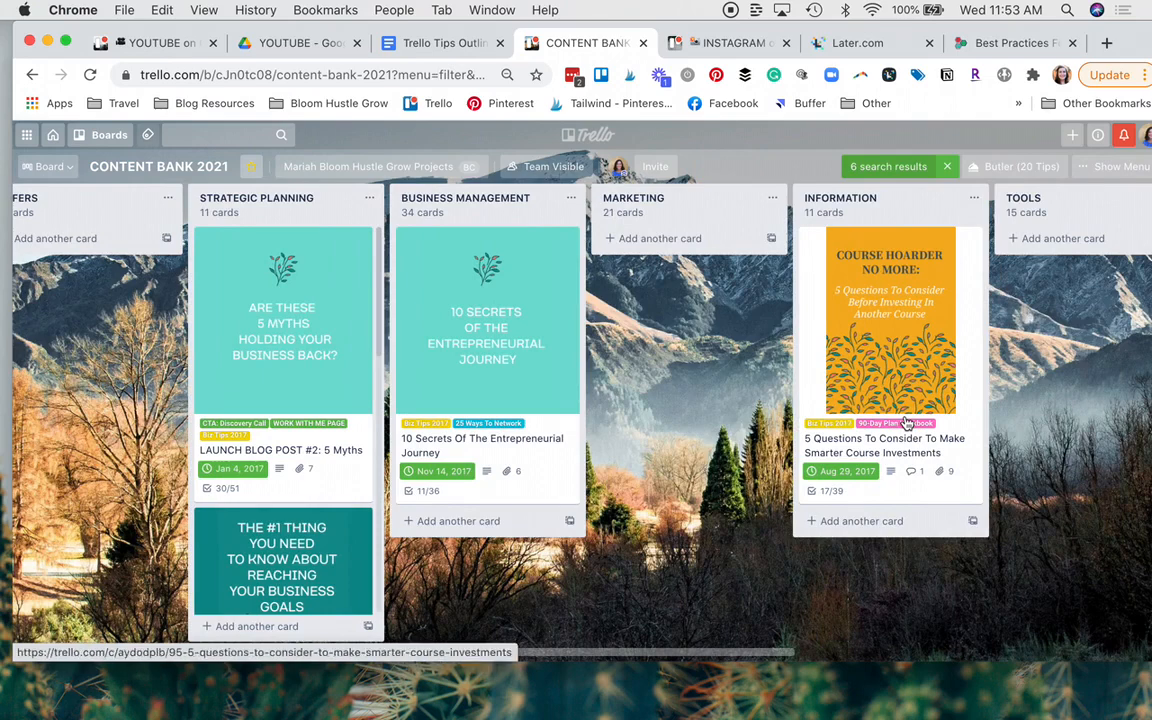
scroll(905, 420, "right", 3)
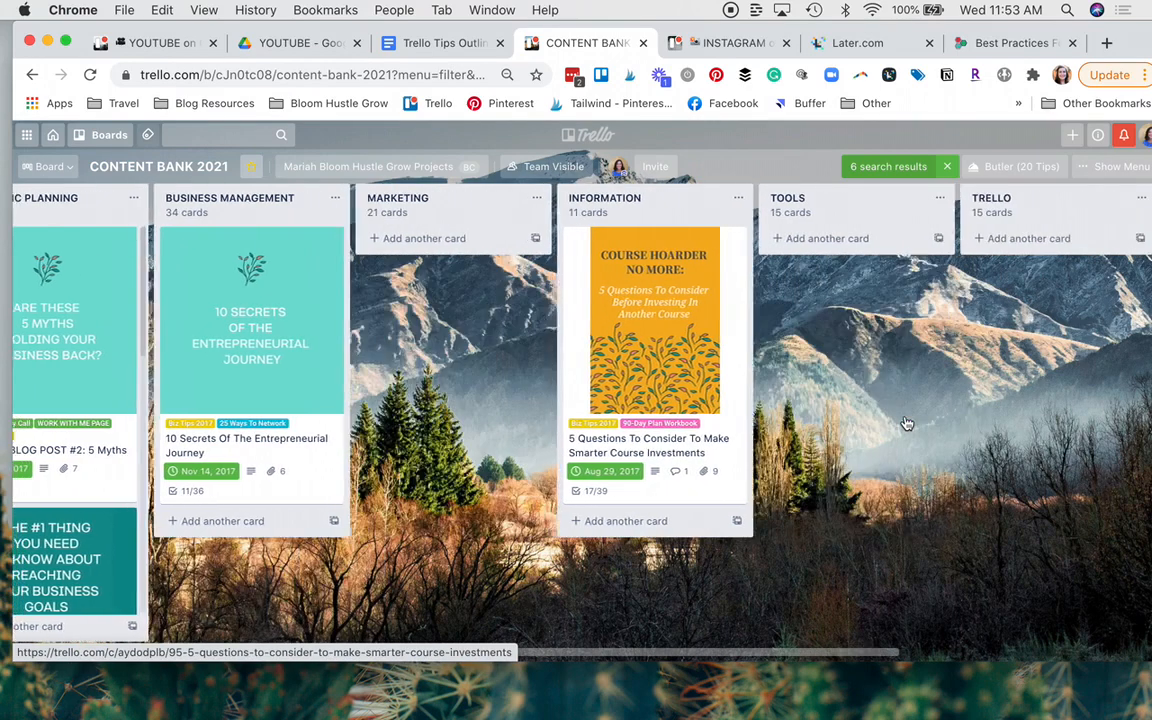
scroll(903, 419, "left", 7)
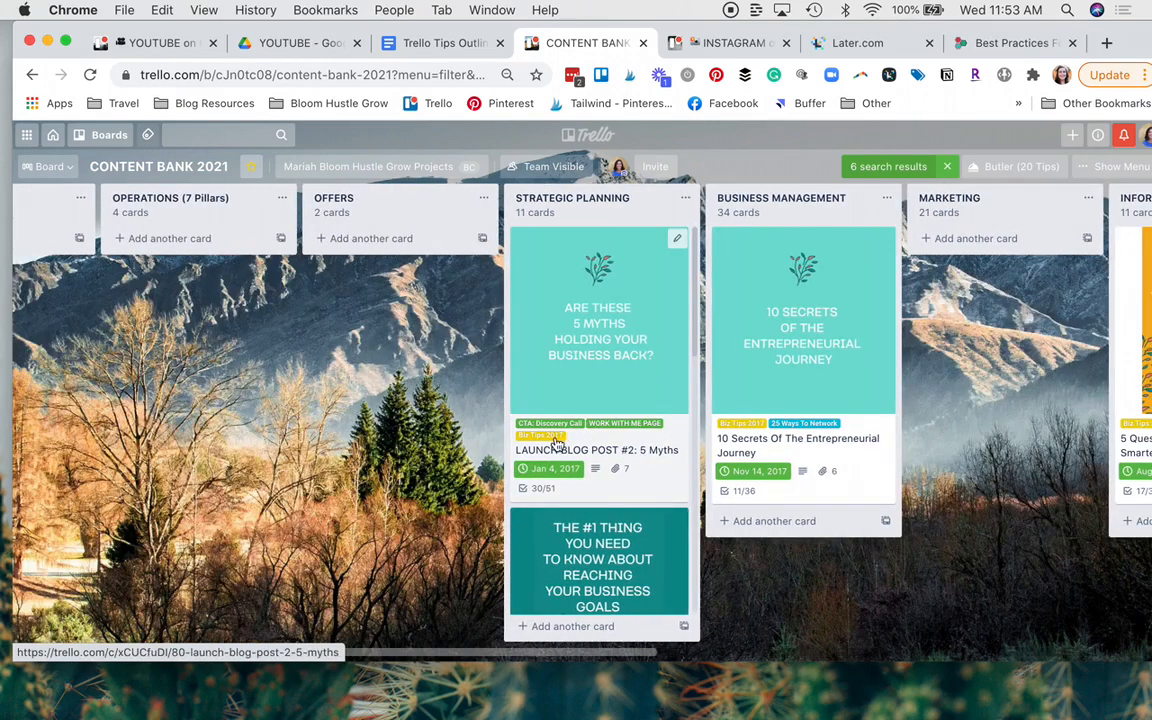
scroll(757, 428, "right", 3)
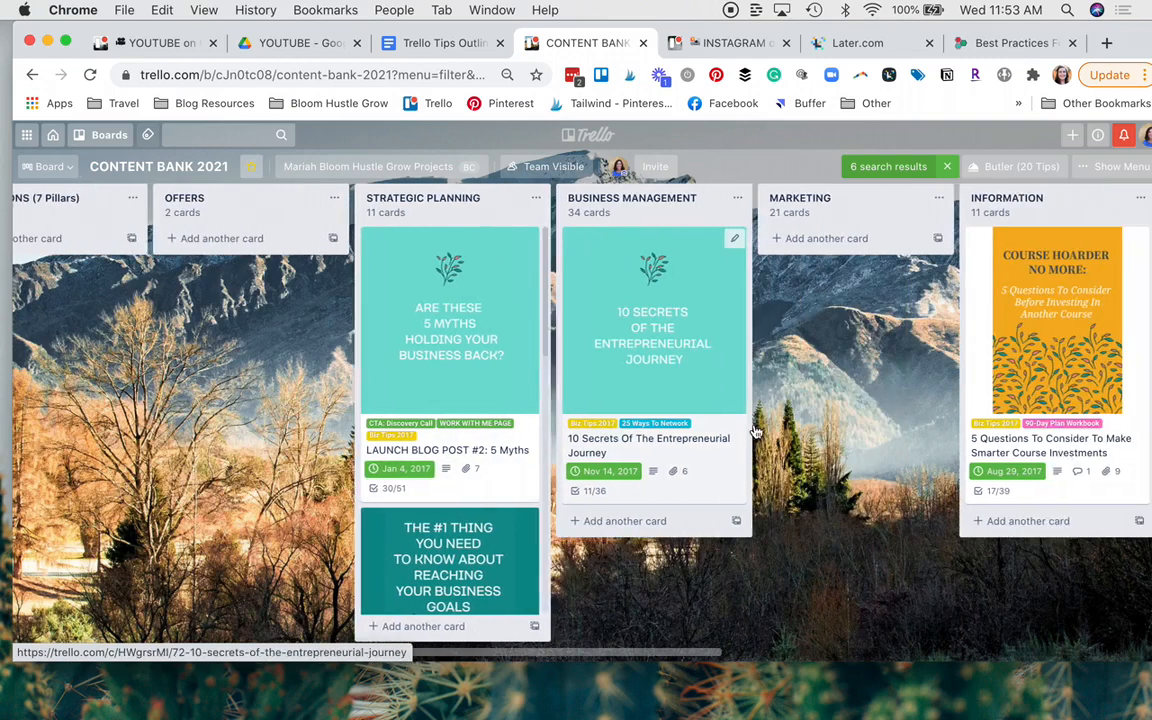
left_click(946, 166)
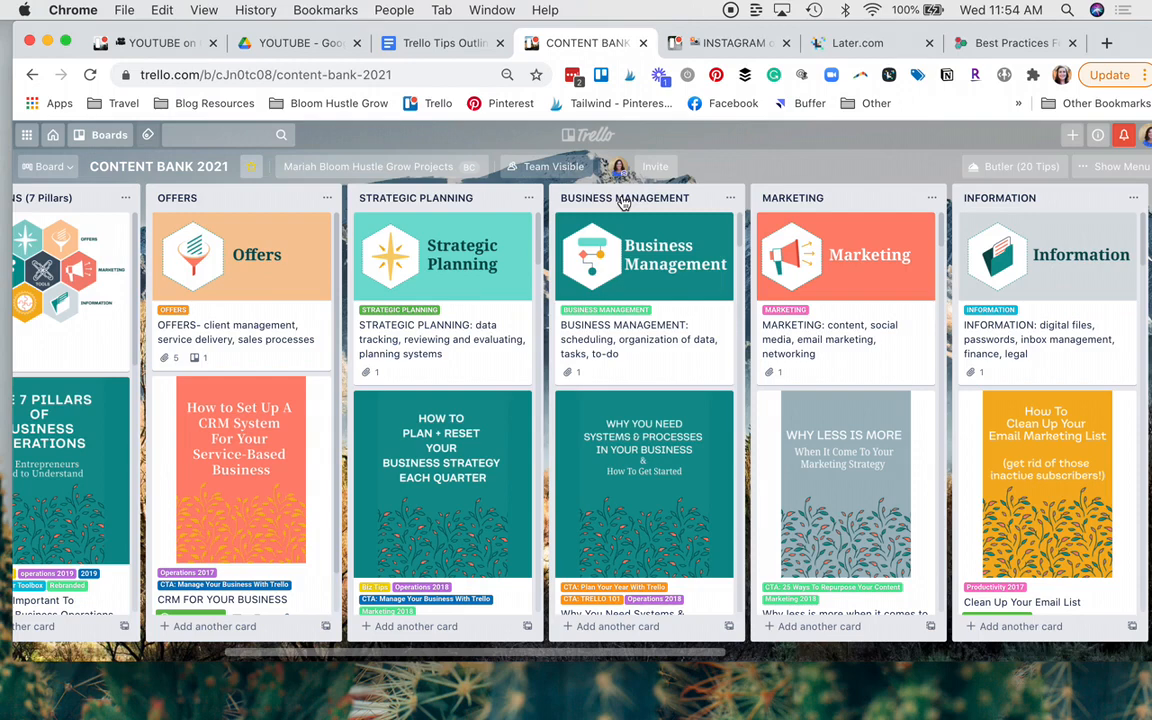
Step: Open the new label form from the BUSINESS MANAGEMENT overview card to view the name and color options, and close the card
left_click(632, 376)
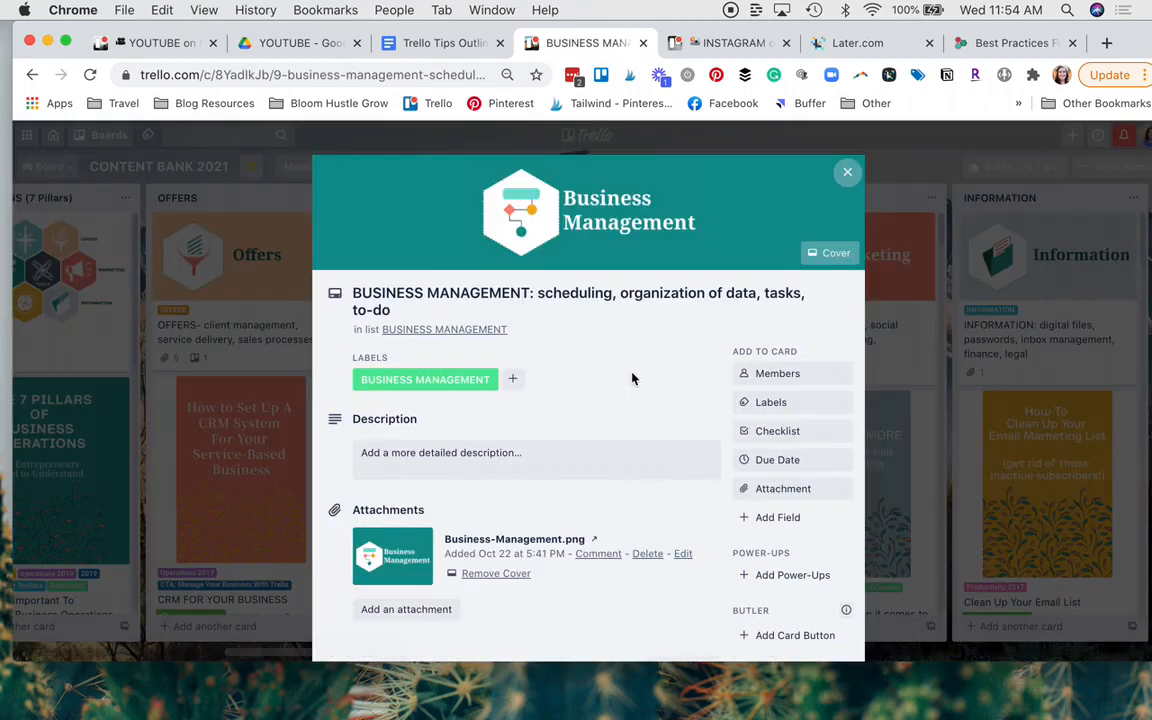
left_click(795, 405)
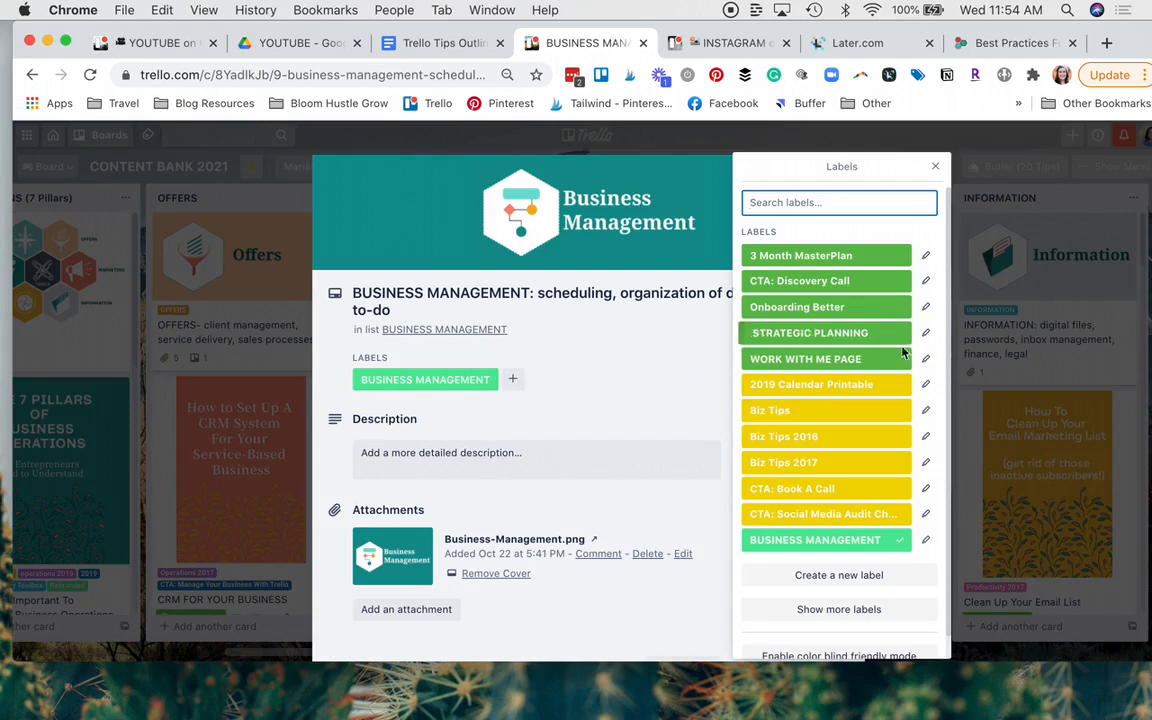
left_click(848, 576)
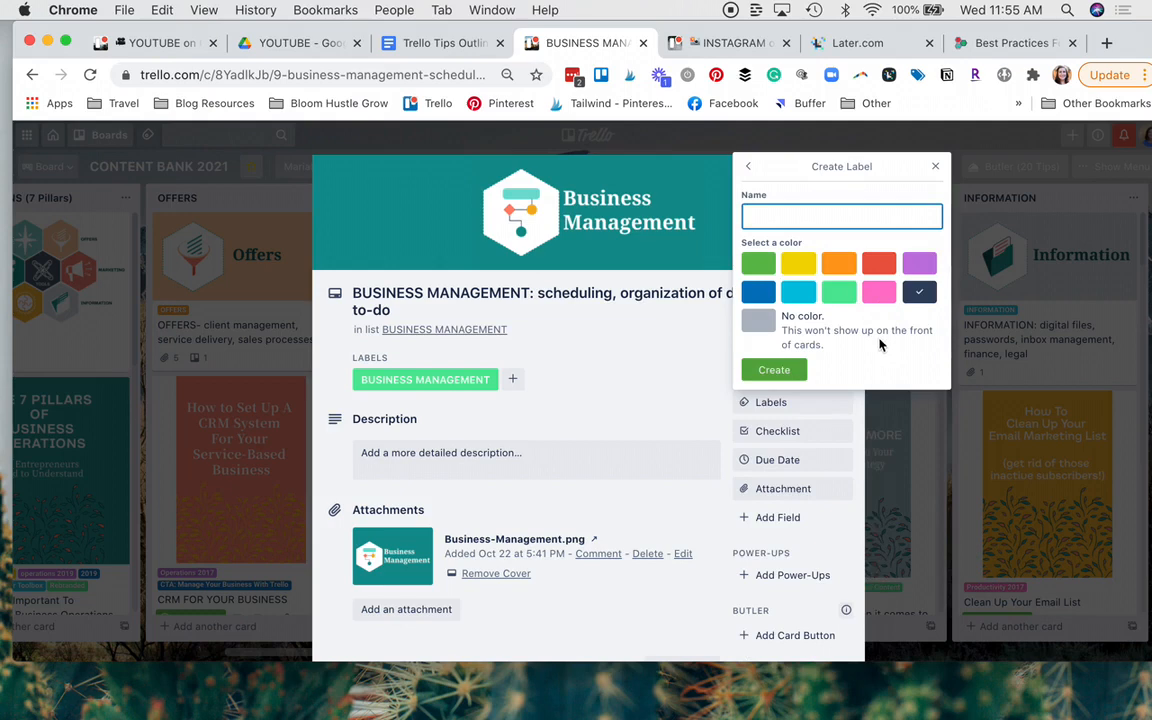
left_click(936, 166)
left_click(848, 175)
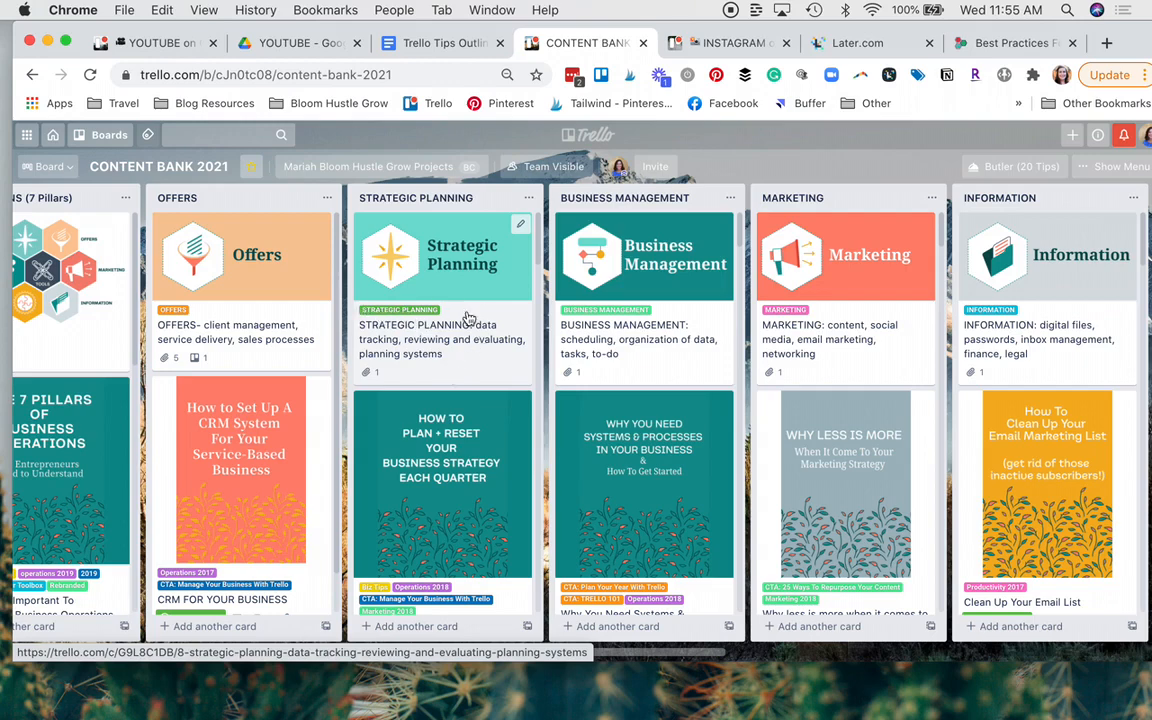
Step: Create a yellow label named TEST from the STRATEGIC PLANNING overview card and take it off the card
left_click(468, 373)
left_click(771, 402)
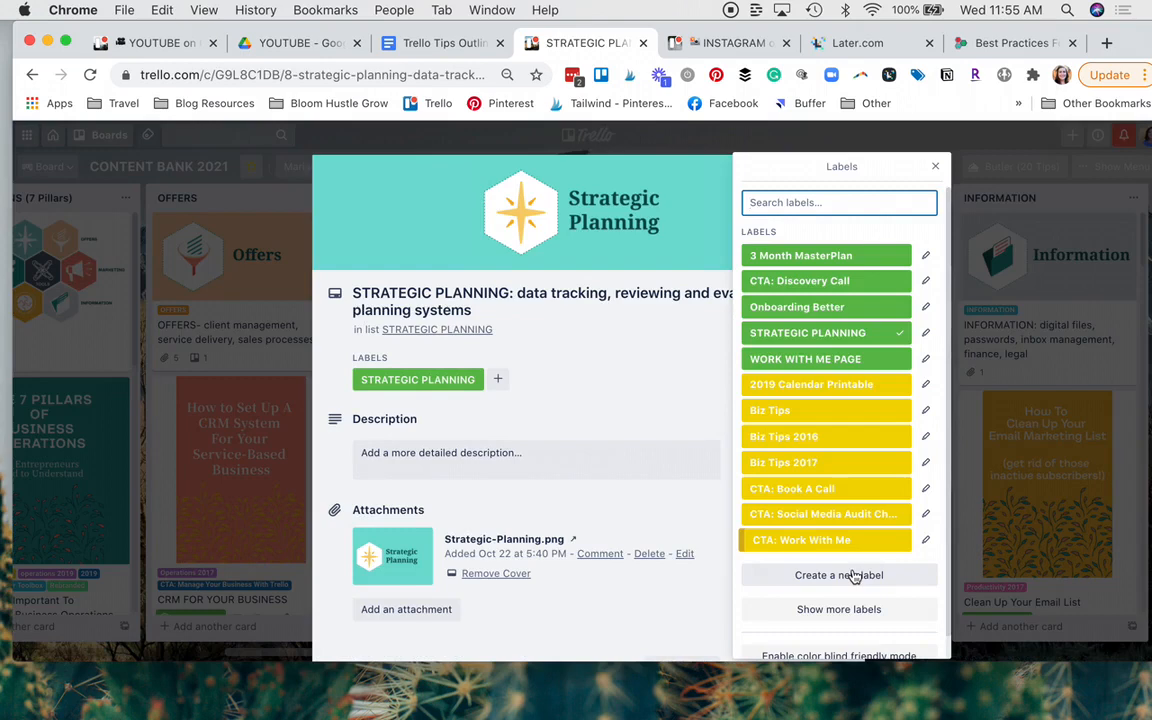
left_click(848, 576)
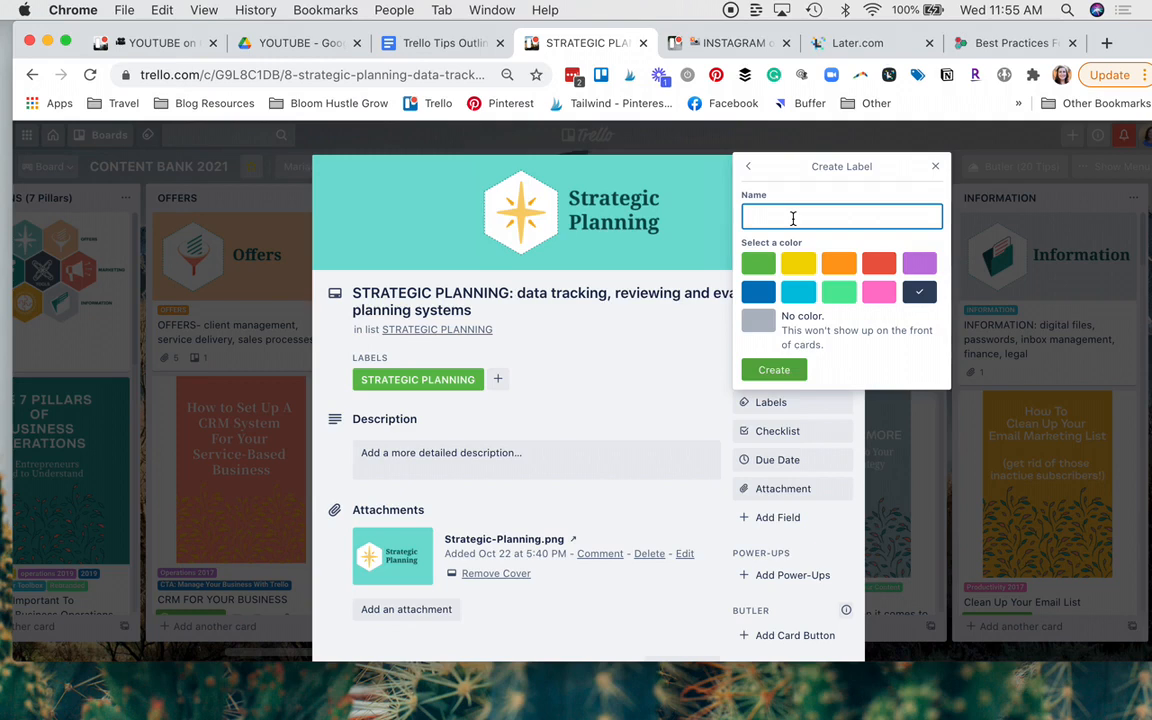
type("TEST")
left_click(799, 262)
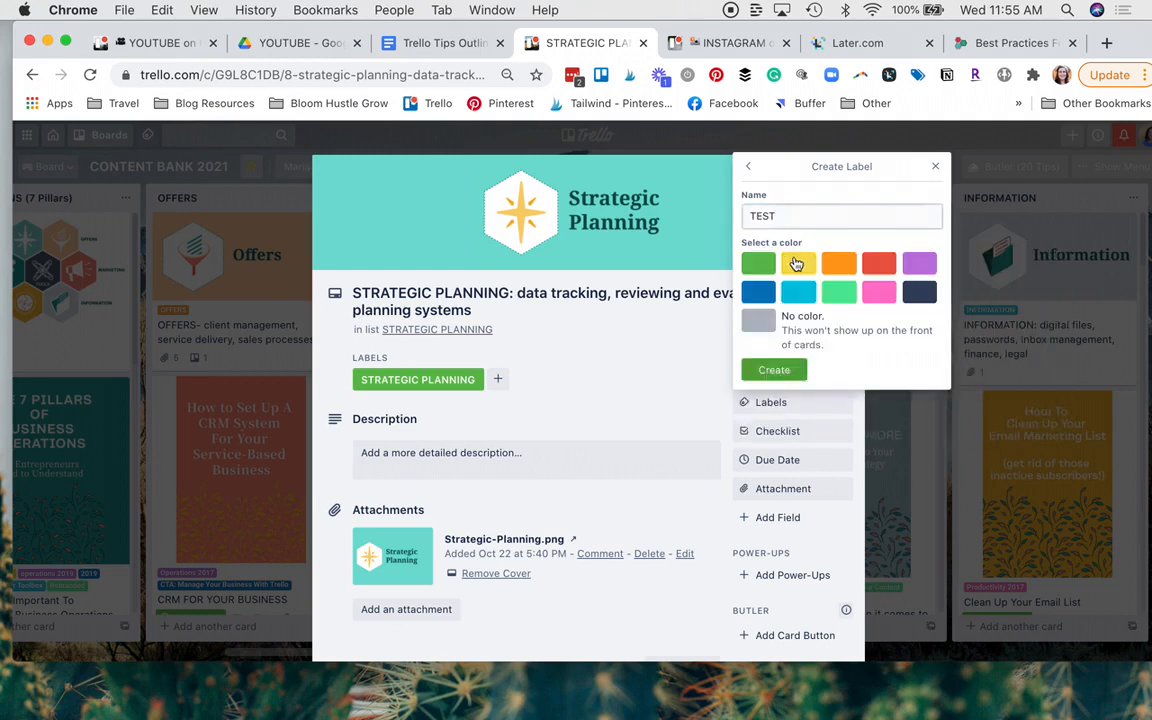
left_click(768, 371)
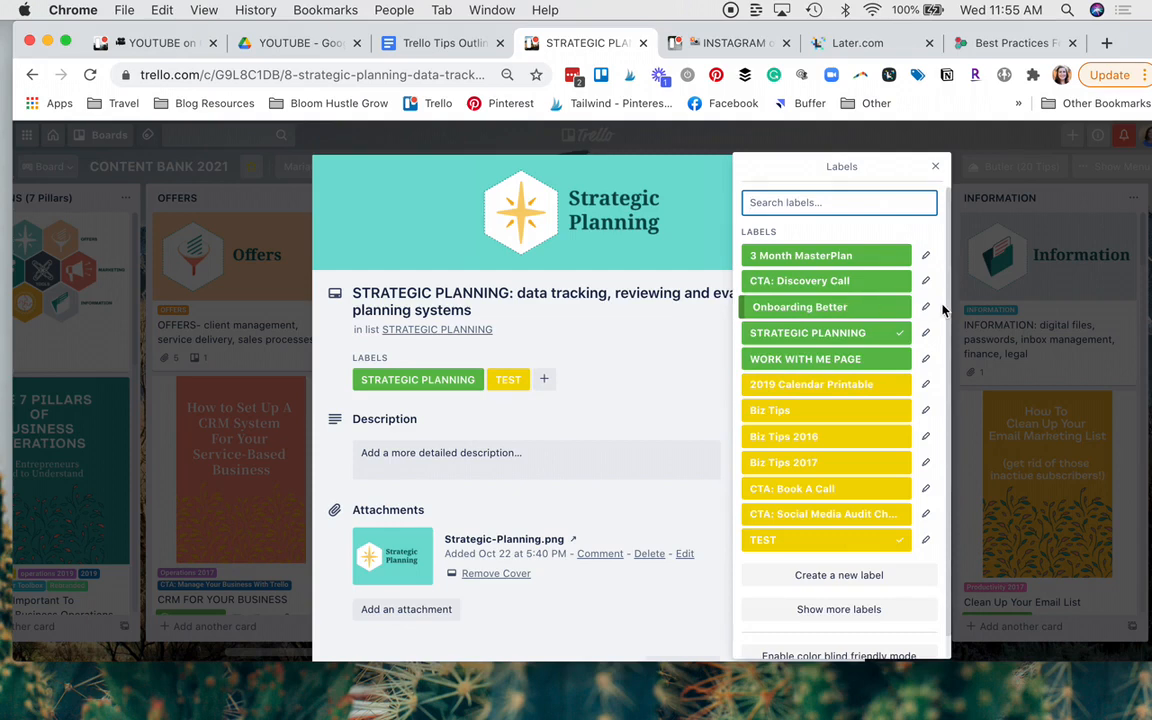
left_click(903, 543)
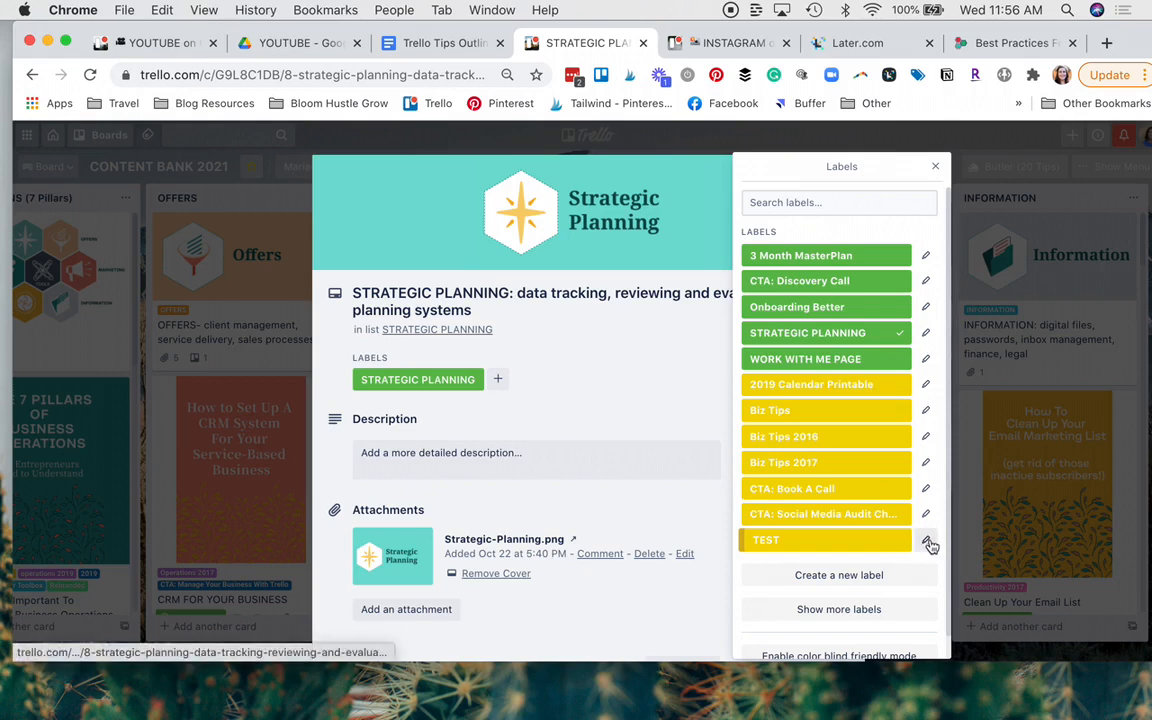
Step: Rename the TEST label to DONE TEST and apply it to the STRATEGIC PLANNING overview card
left_click(928, 541)
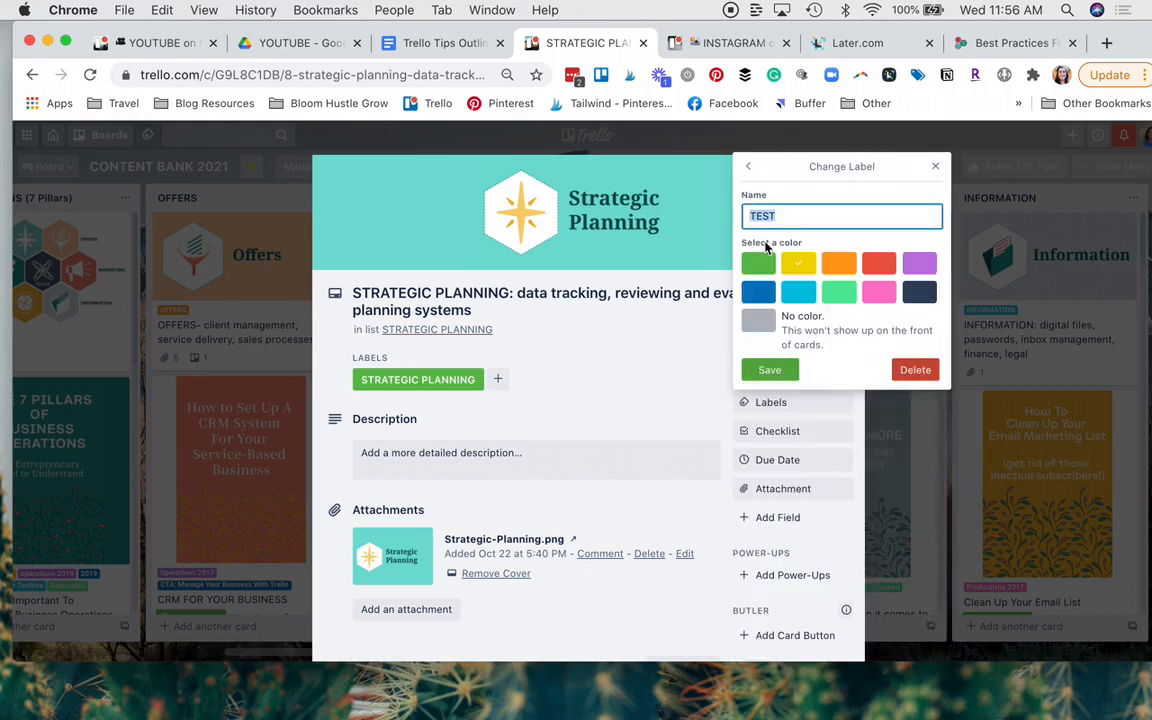
type("DONE TEST")
left_click(773, 370)
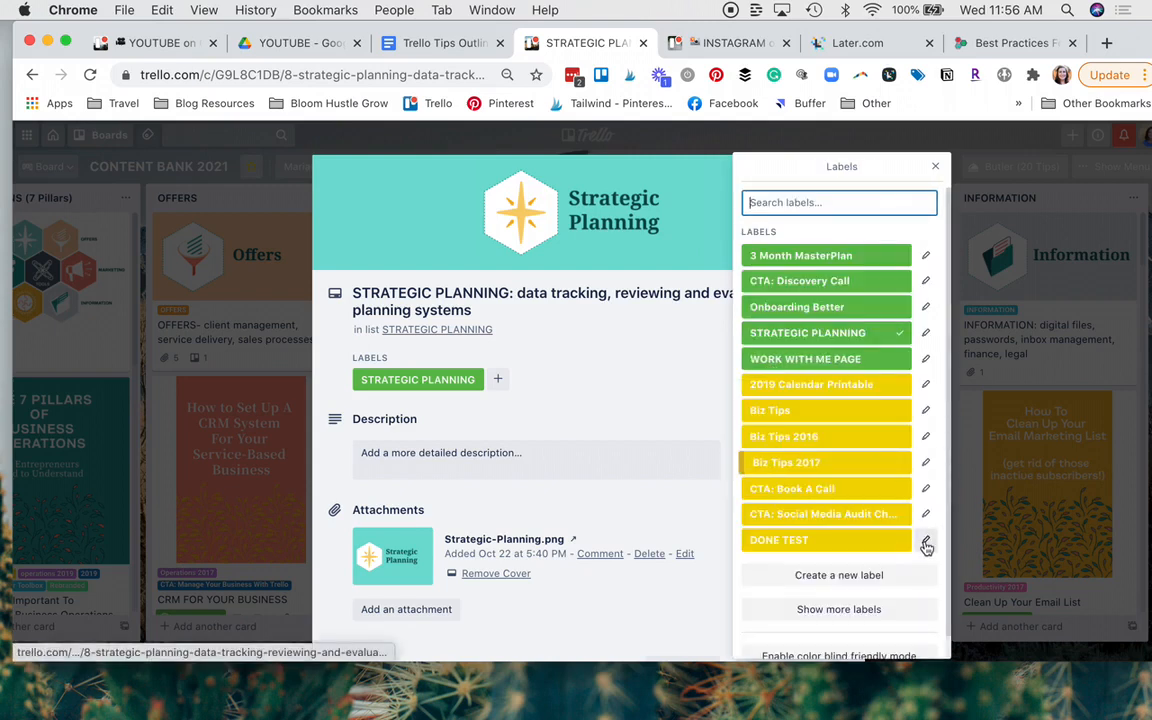
left_click(857, 548)
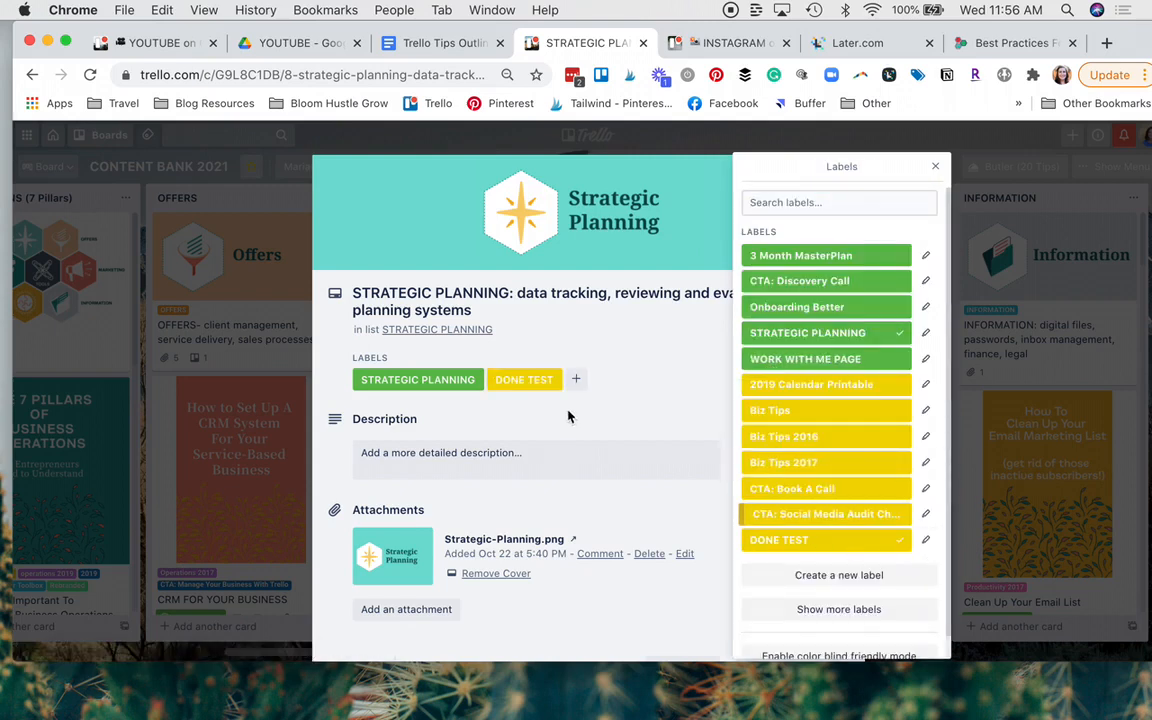
Step: Rename the DONE TEST label to TEST and remove it from the STRATEGIC PLANNING overview card
left_click(926, 539)
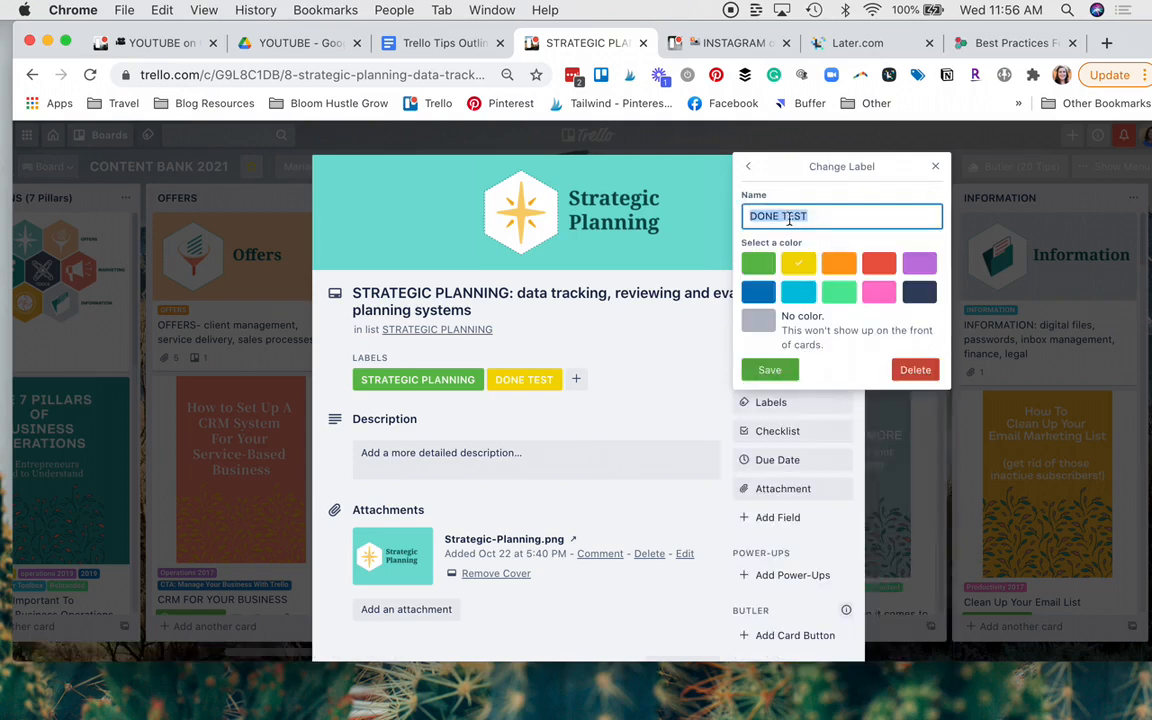
left_click(787, 216)
left_click_drag(787, 216, 748, 216)
key("BackSpace")
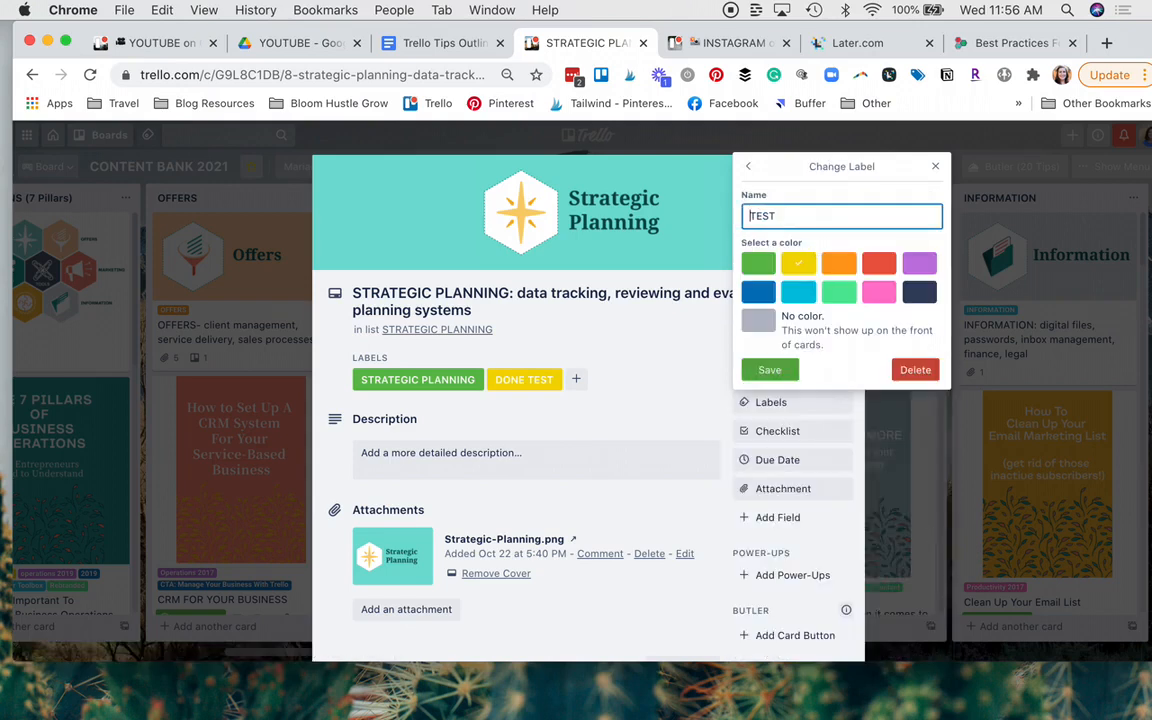
left_click(769, 370)
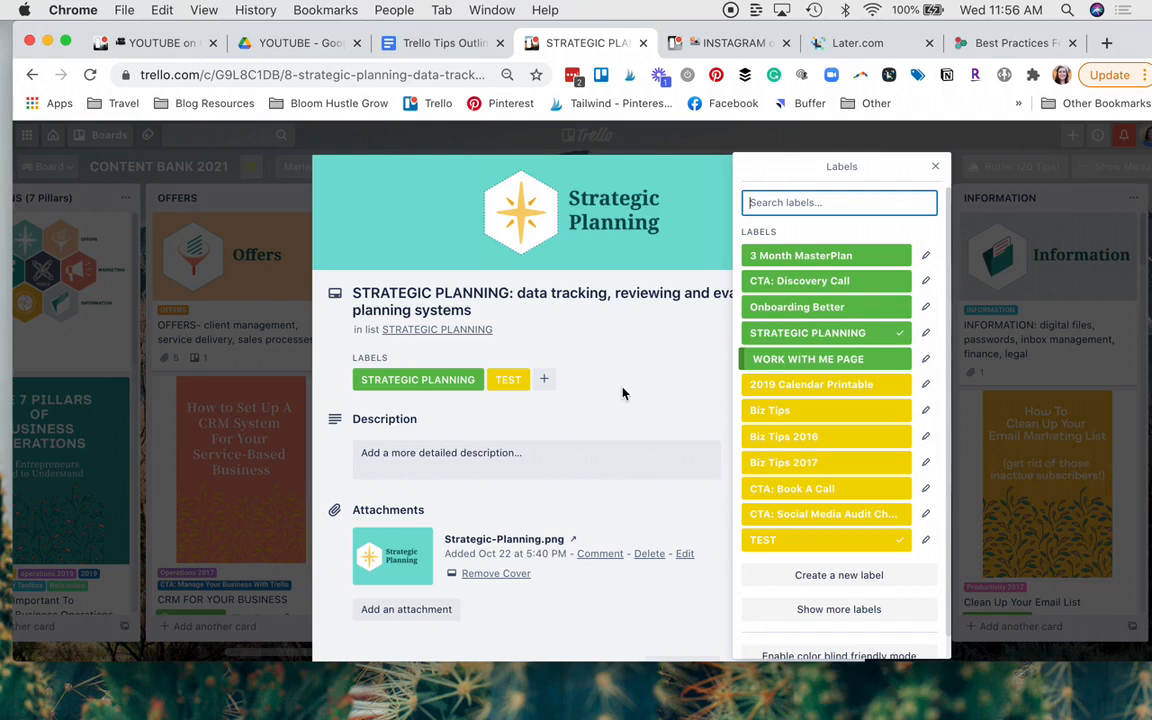
left_click(899, 541)
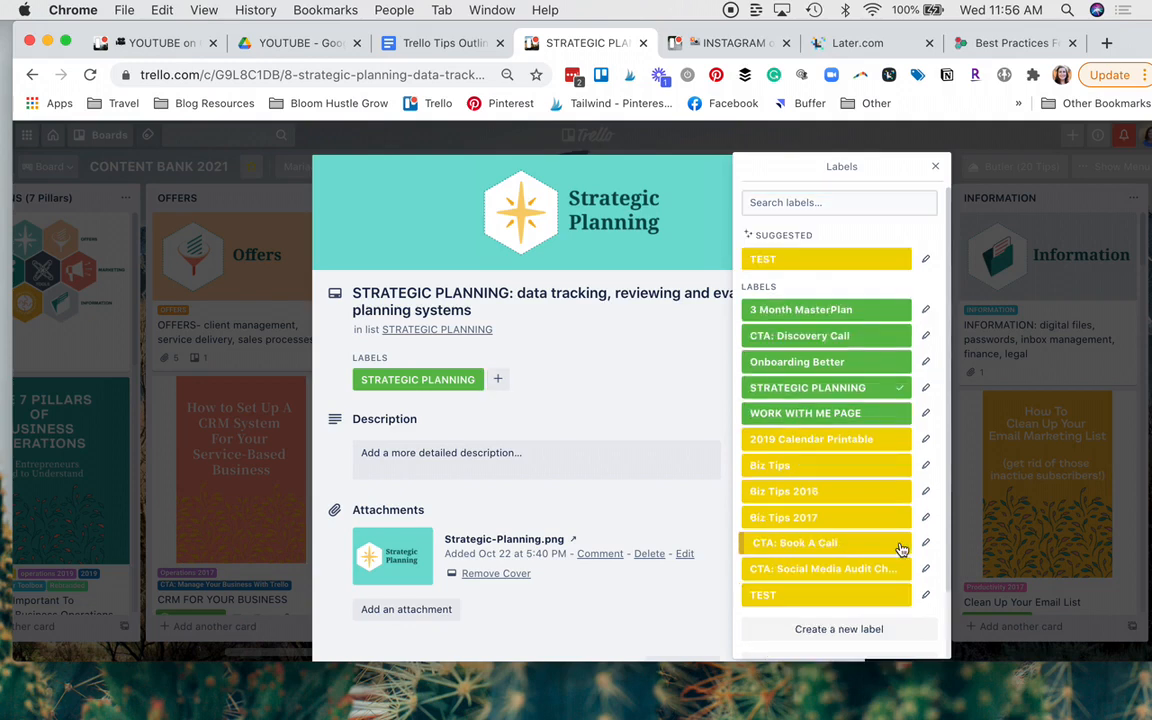
Step: Close the STRATEGIC PLANNING overview card and open the list of labels for the whole CONTENT BANK 2021 board
left_click(936, 168)
left_click(1129, 174)
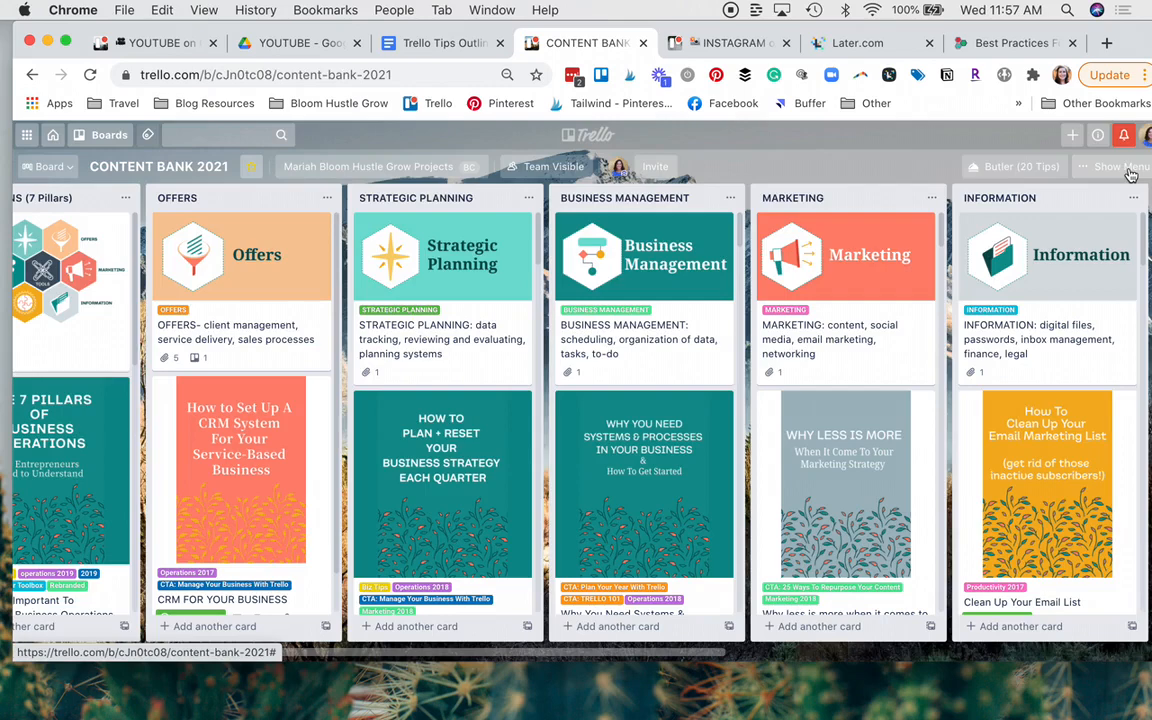
left_click(1129, 174)
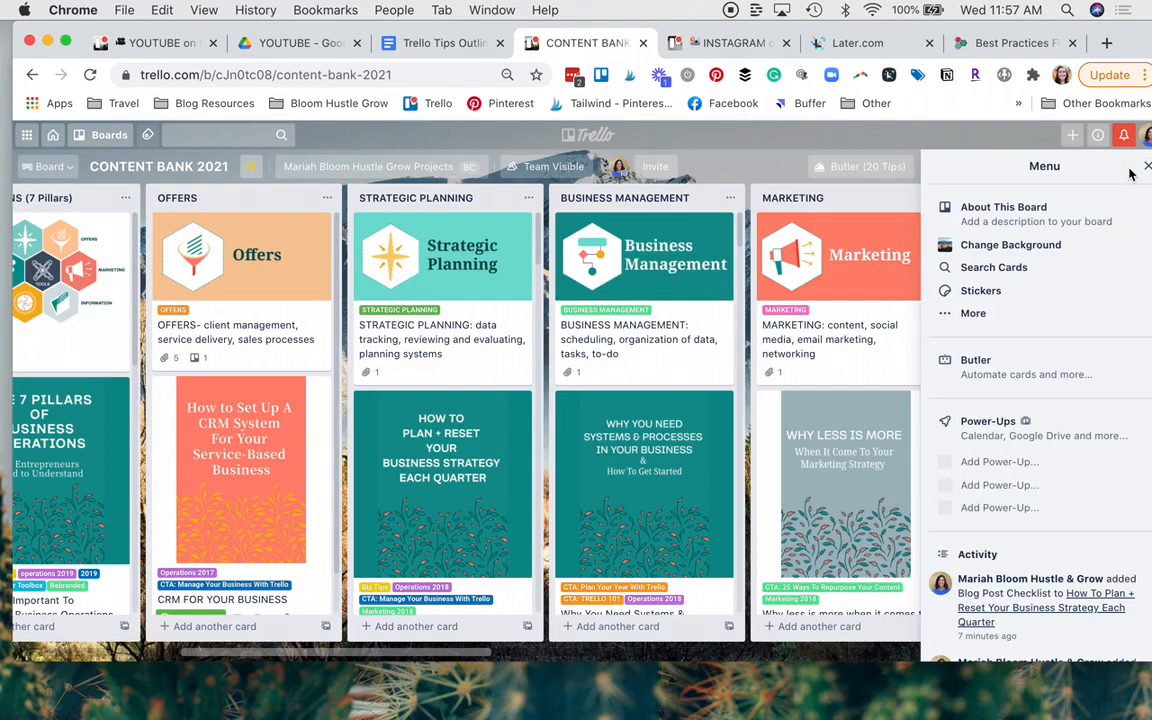
left_click(972, 313)
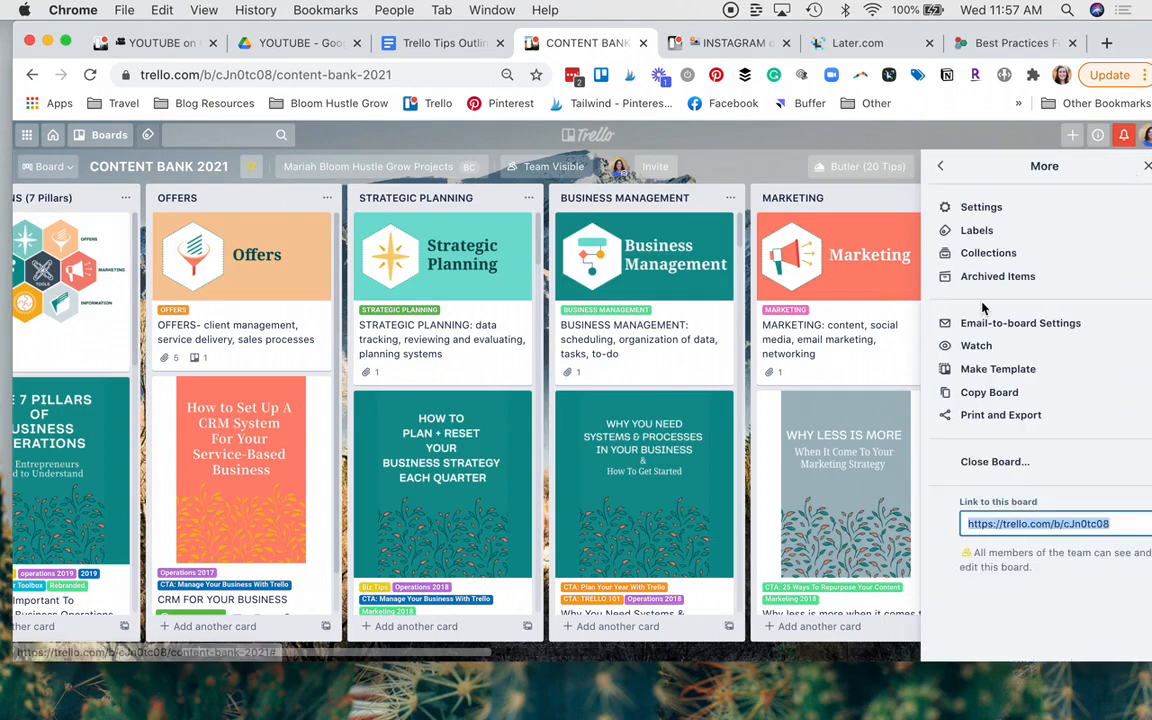
left_click(977, 231)
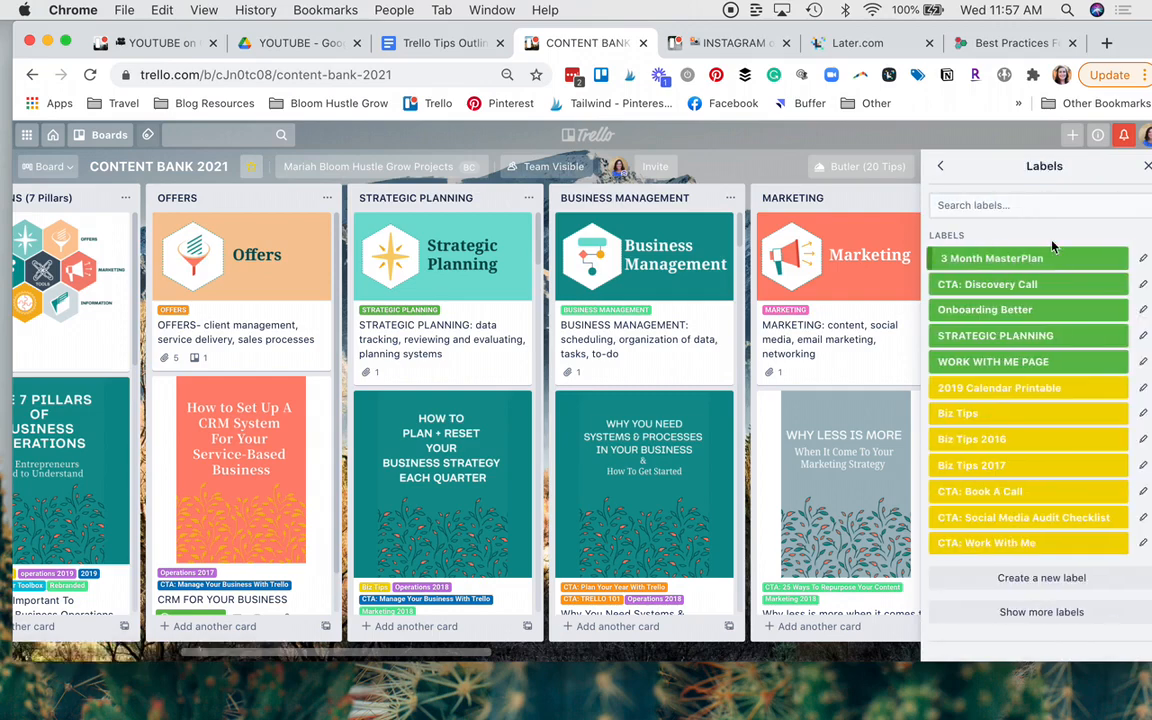